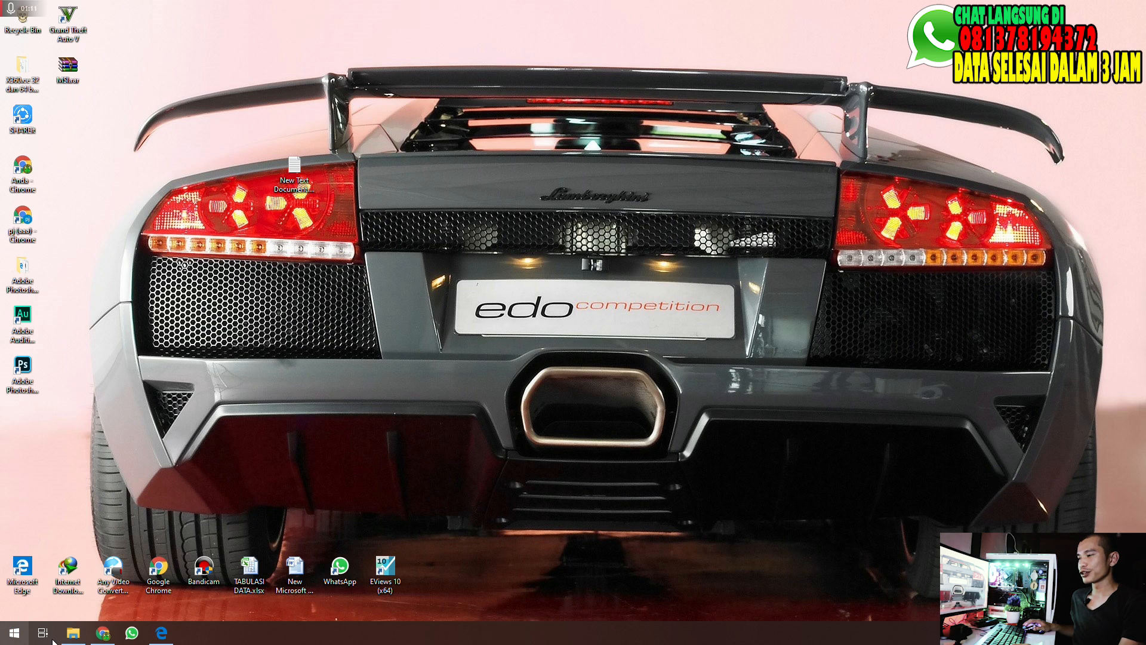
Open the .xlsx workbook from the project folder and show the questionnaire scores on Sheet1
click(73, 632)
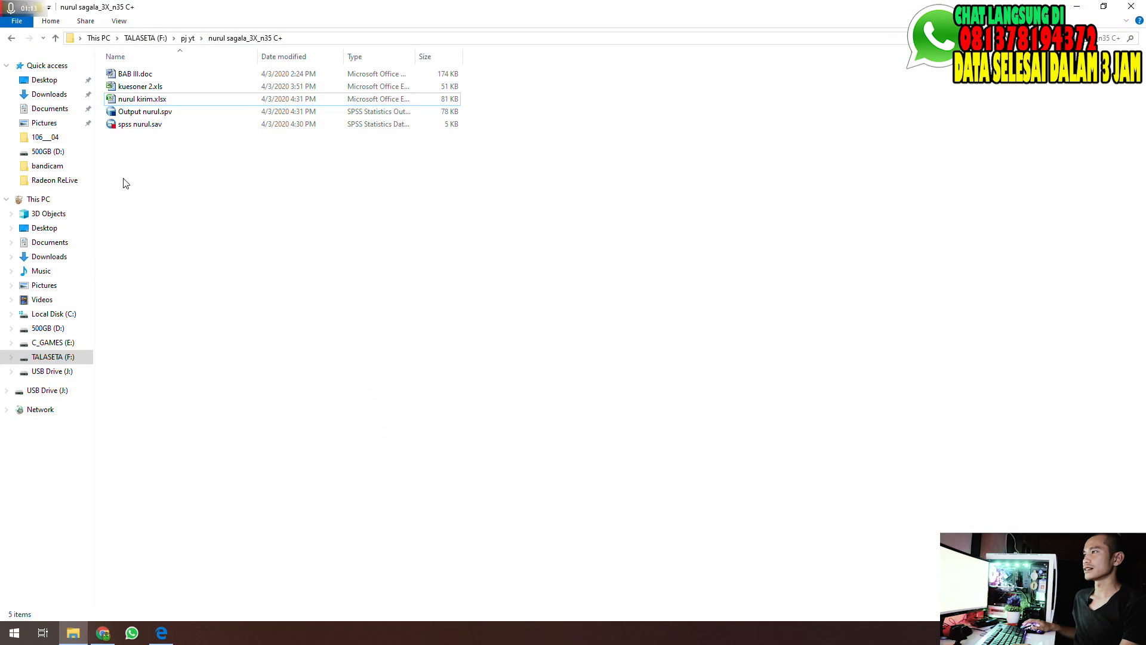
double_click(141, 99)
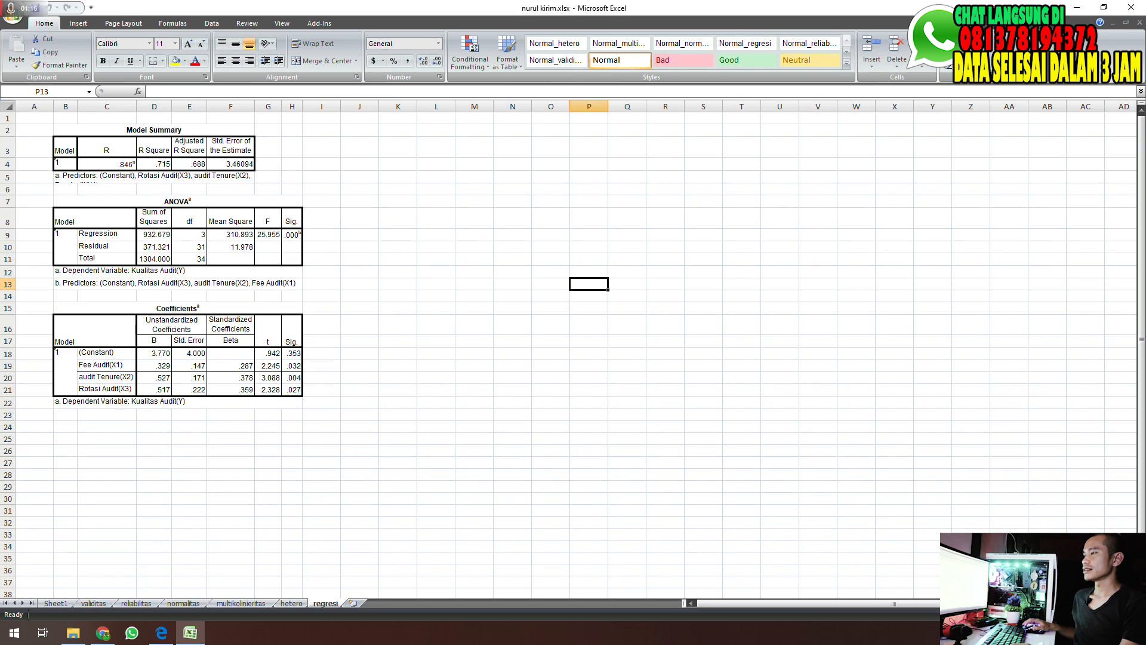
click(56, 603)
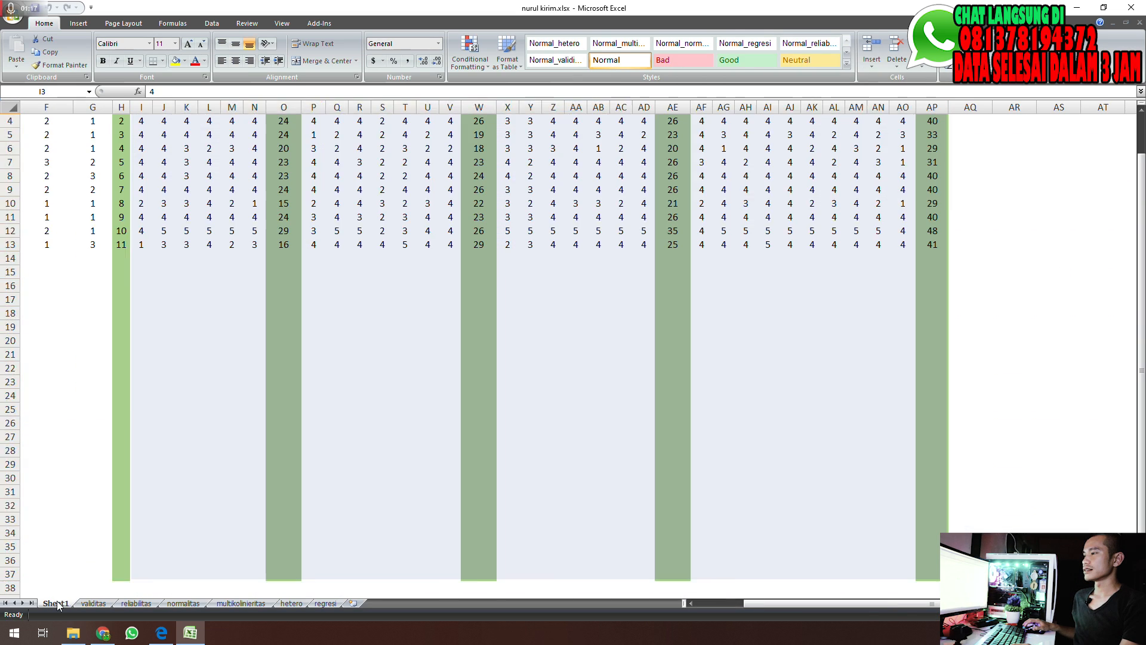
scroll(568, 355, up, 1)
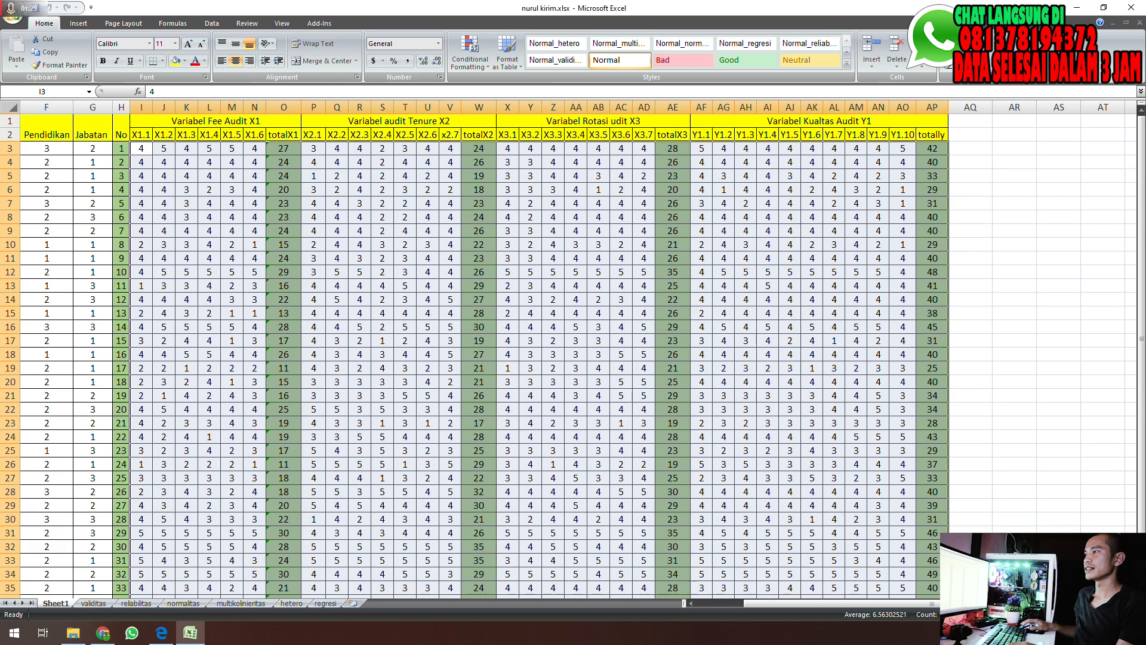
click(239, 164)
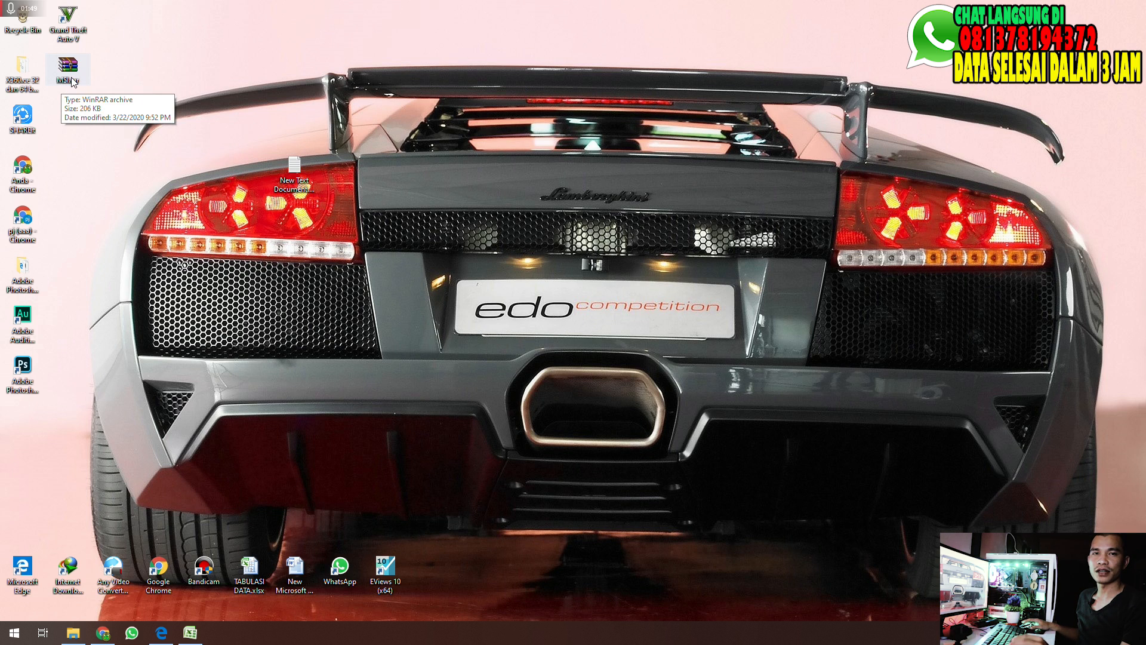
Extract the MSI archive onto the desktop and open the extracted MSI folder
right_click(73, 82)
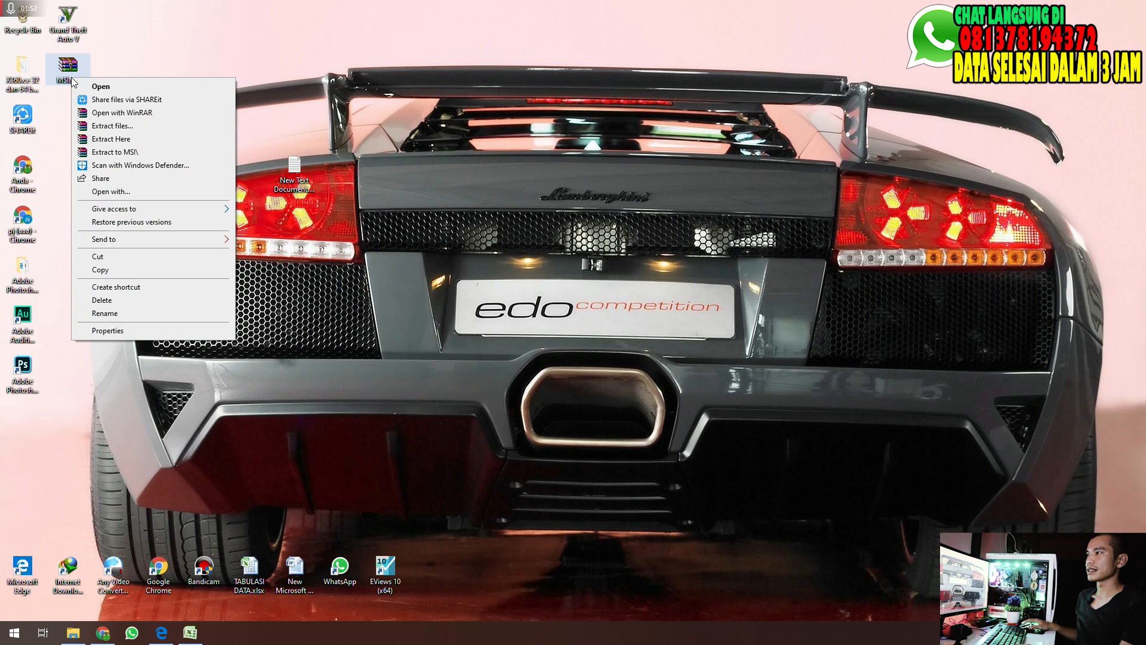
click(100, 138)
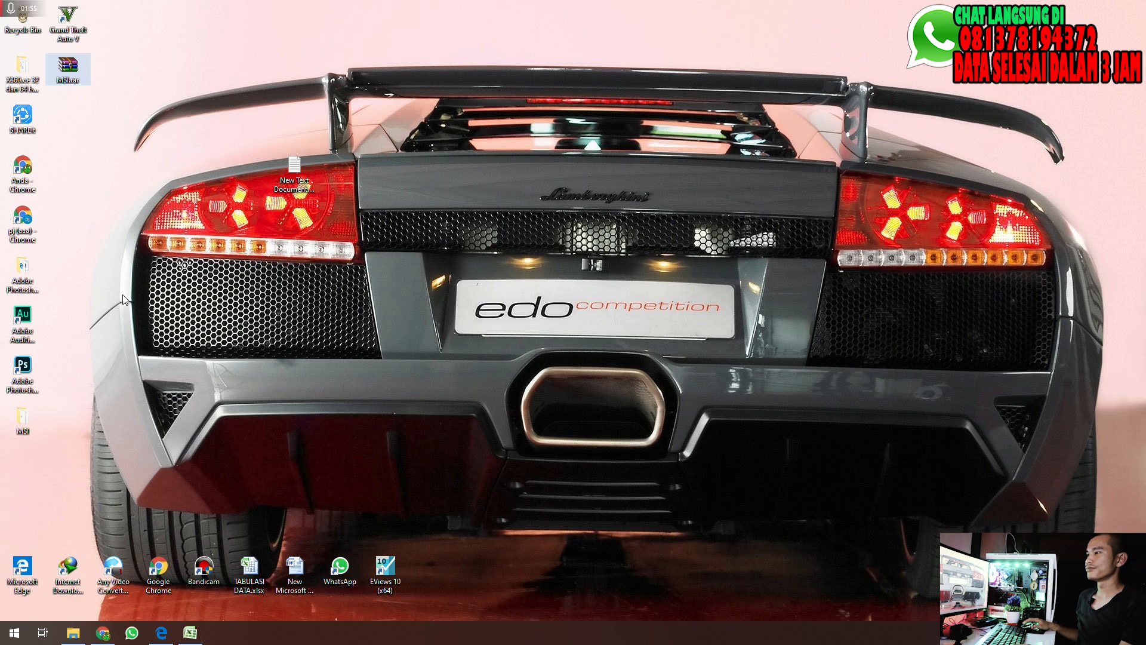
double_click(23, 413)
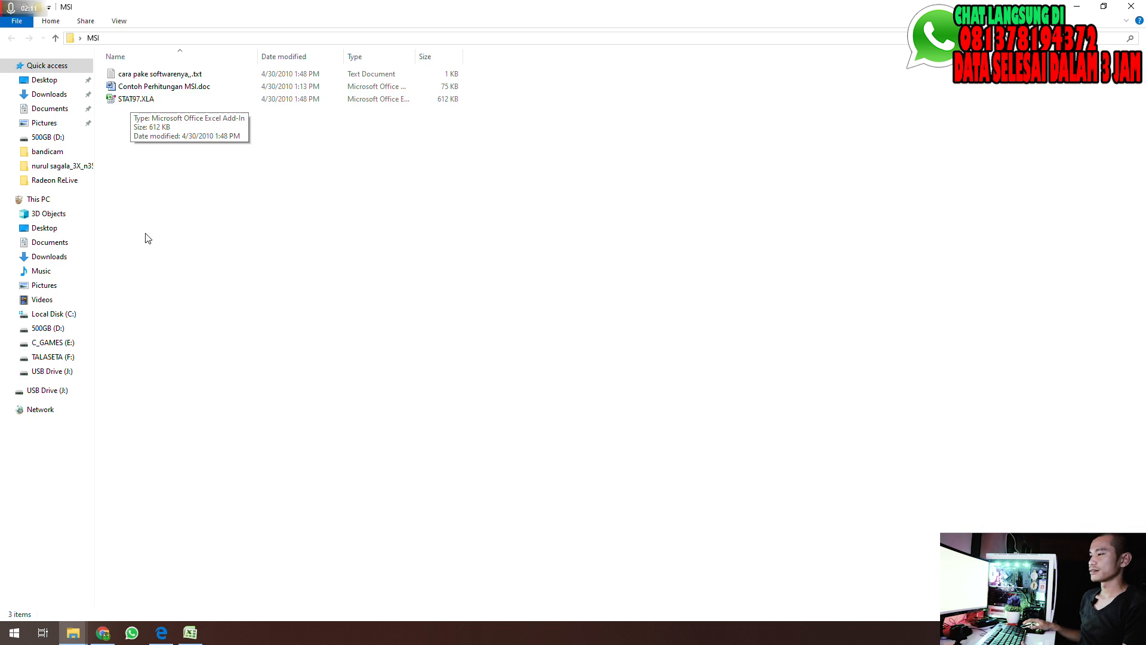
Switch to Excel and open the STAT97.XLA add-in from the desktop MSI folder with its macros enabled
click(180, 631)
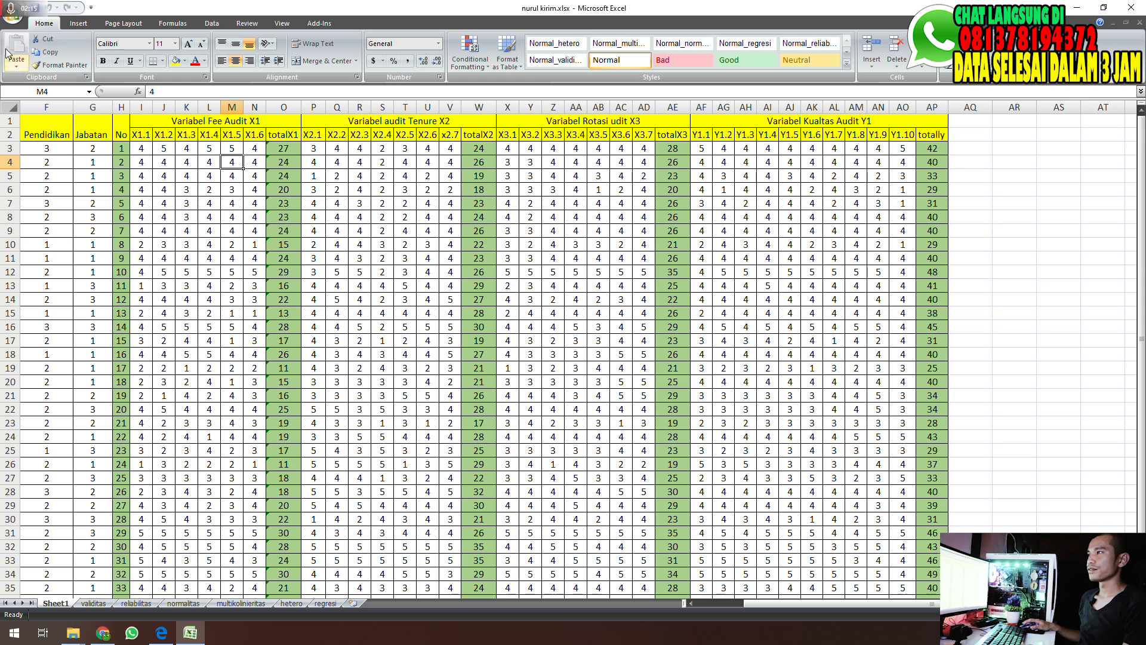
click(7, 24)
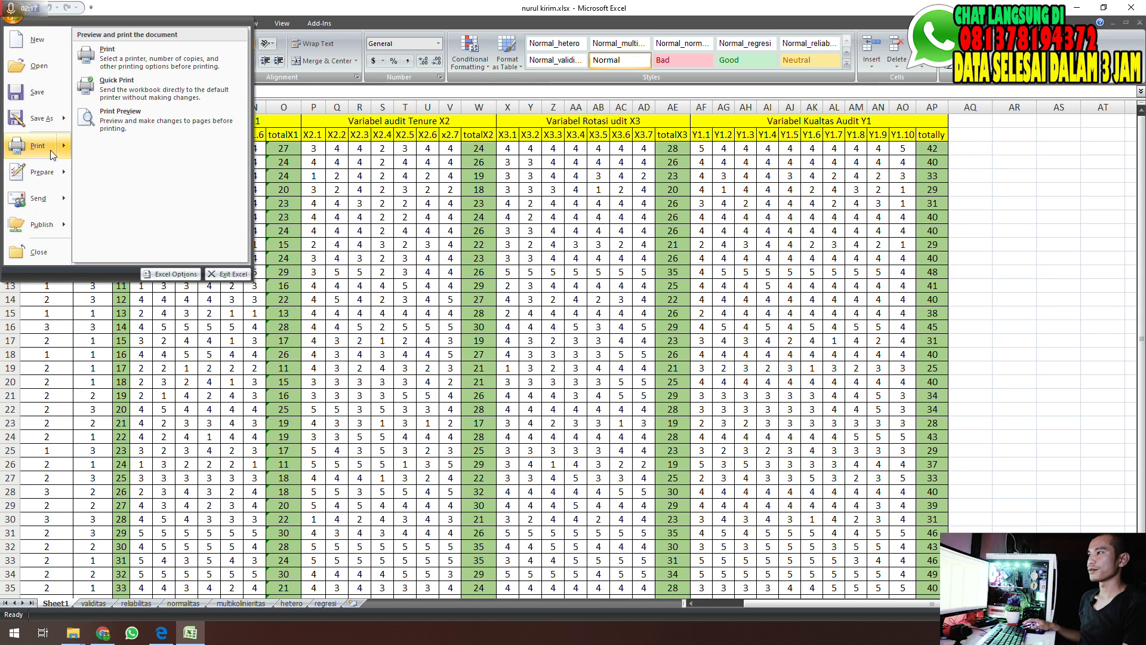
click(51, 66)
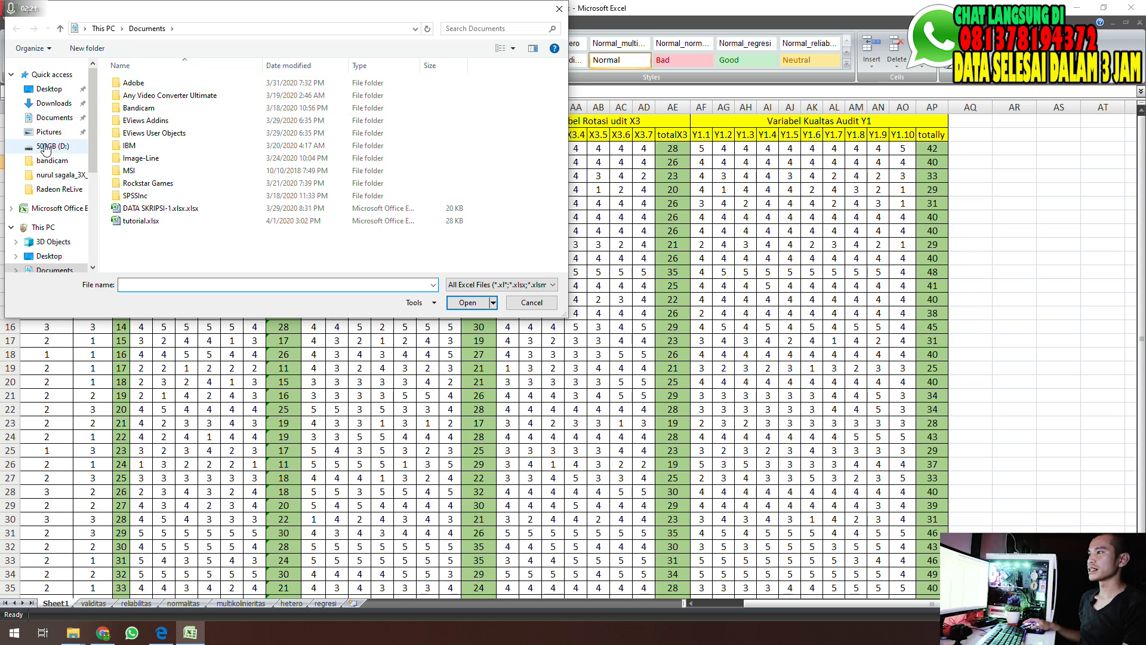
click(49, 88)
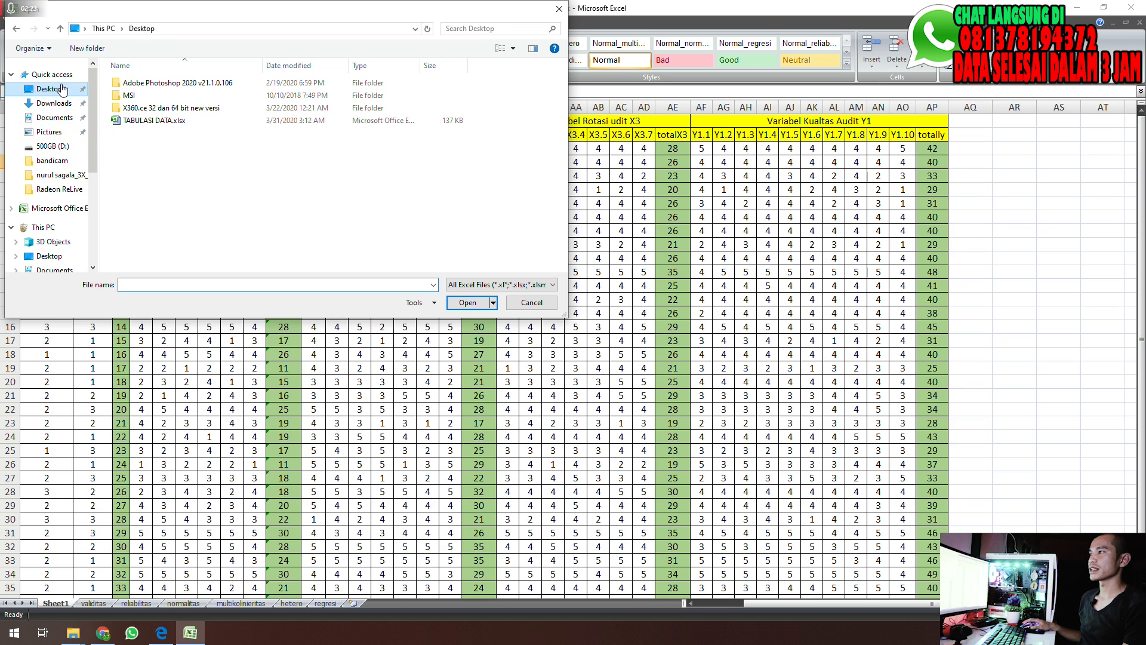
double_click(137, 97)
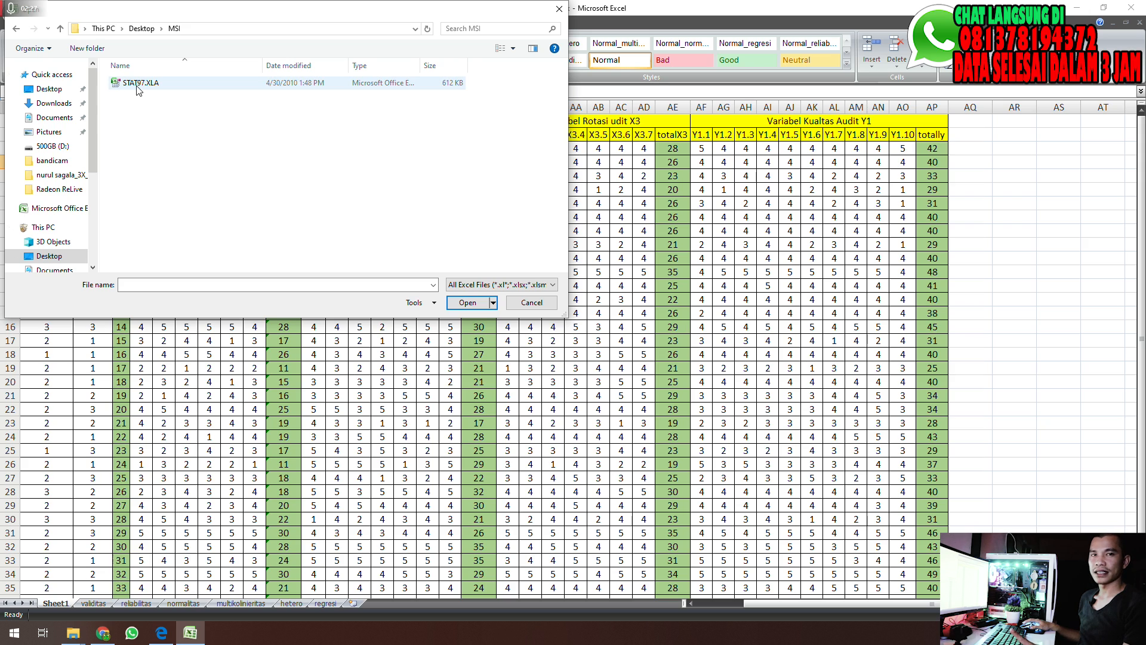
click(137, 87)
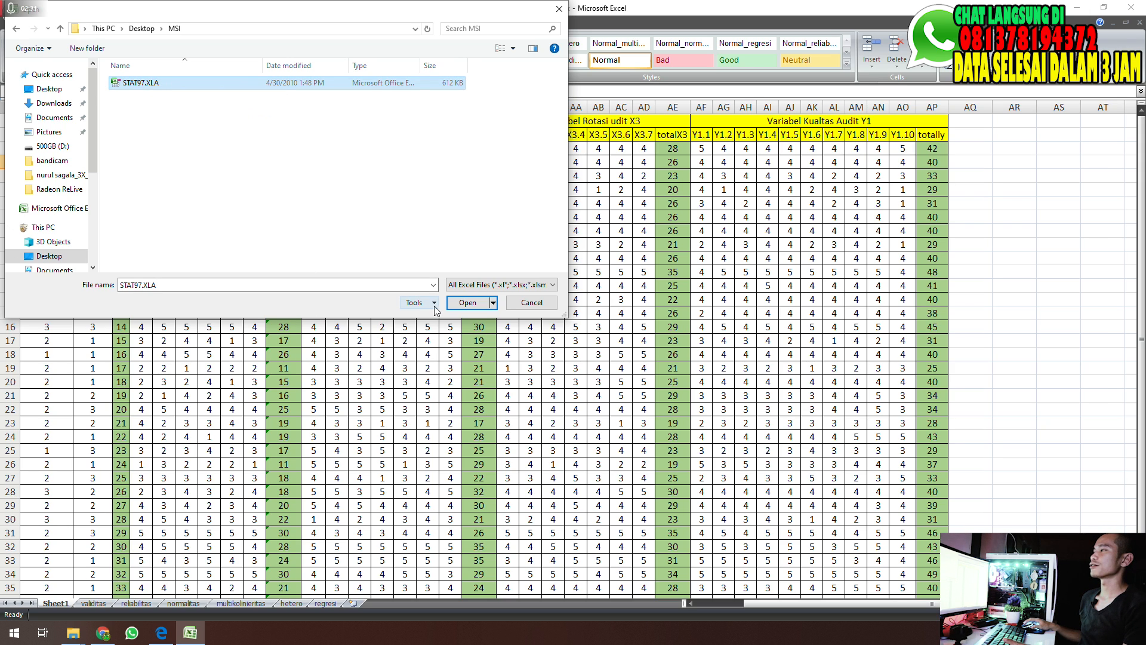
click(462, 303)
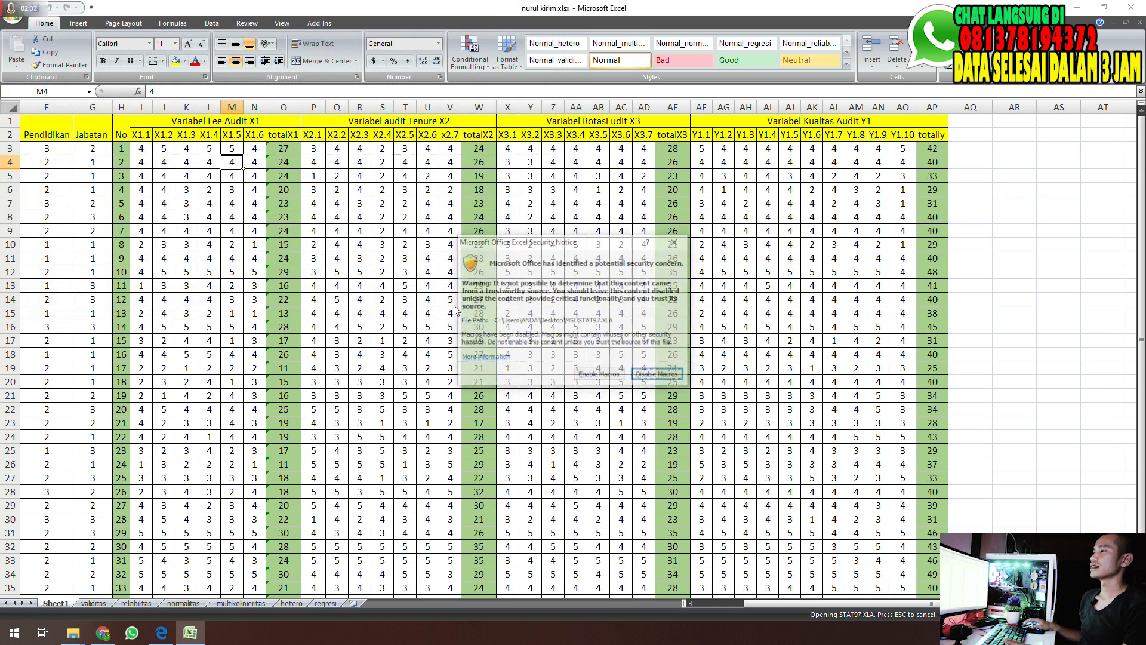
click(599, 375)
scroll(373, 364, down, 3)
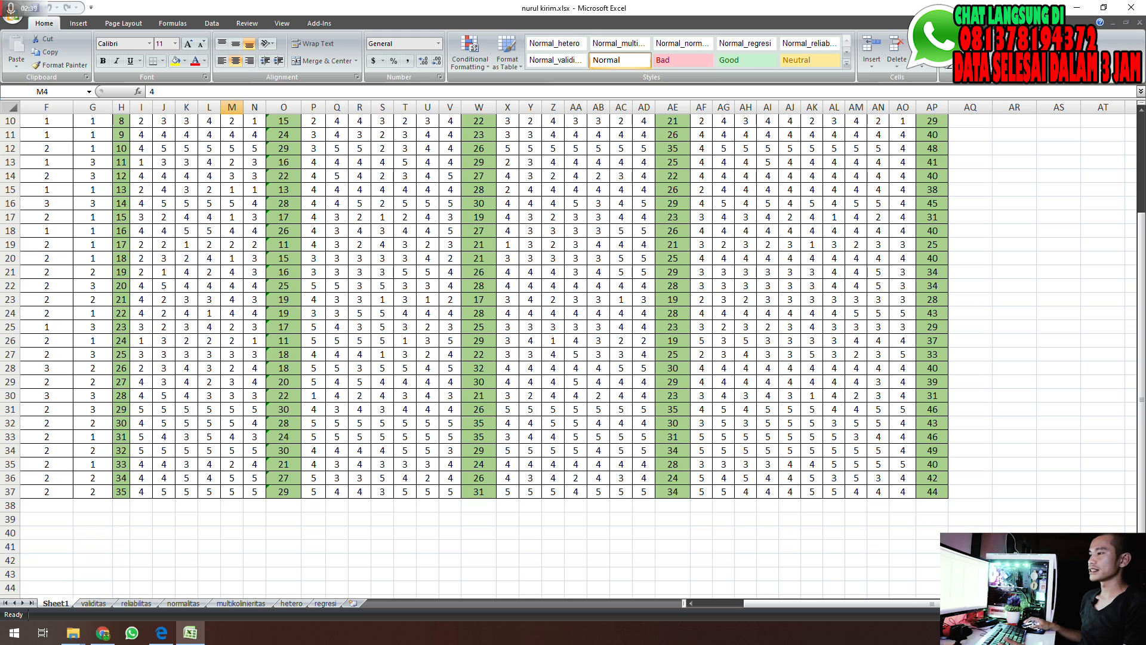
Start the Succesive interval analysis from the Statistics add-in, agreeing to merge styles that have the same names
click(313, 25)
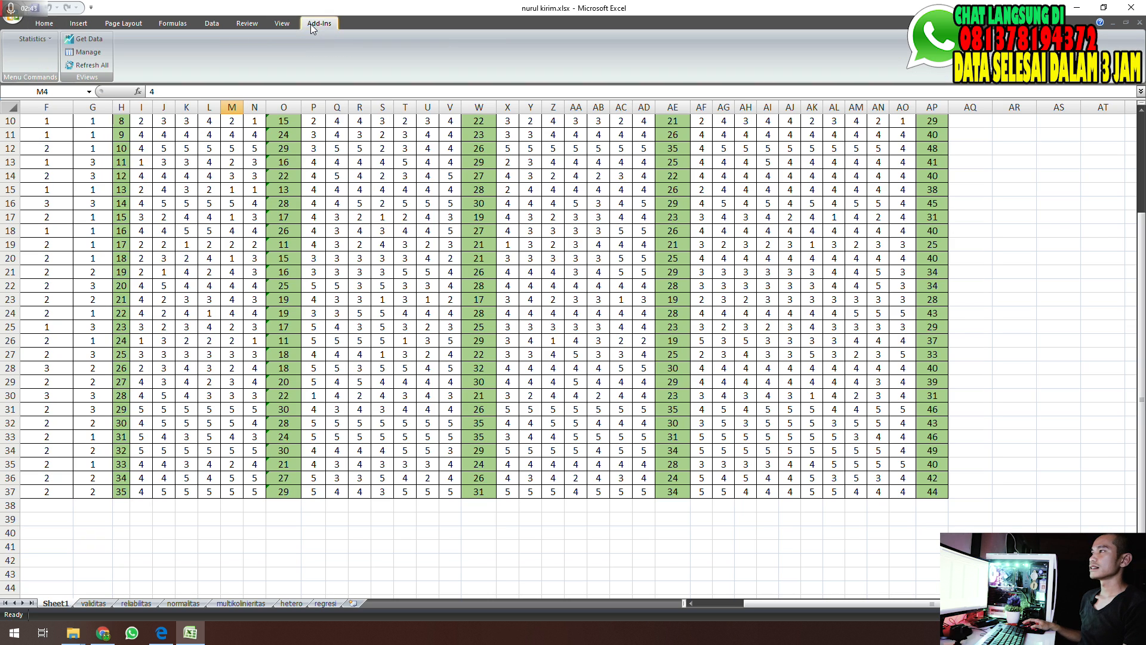
click(41, 24)
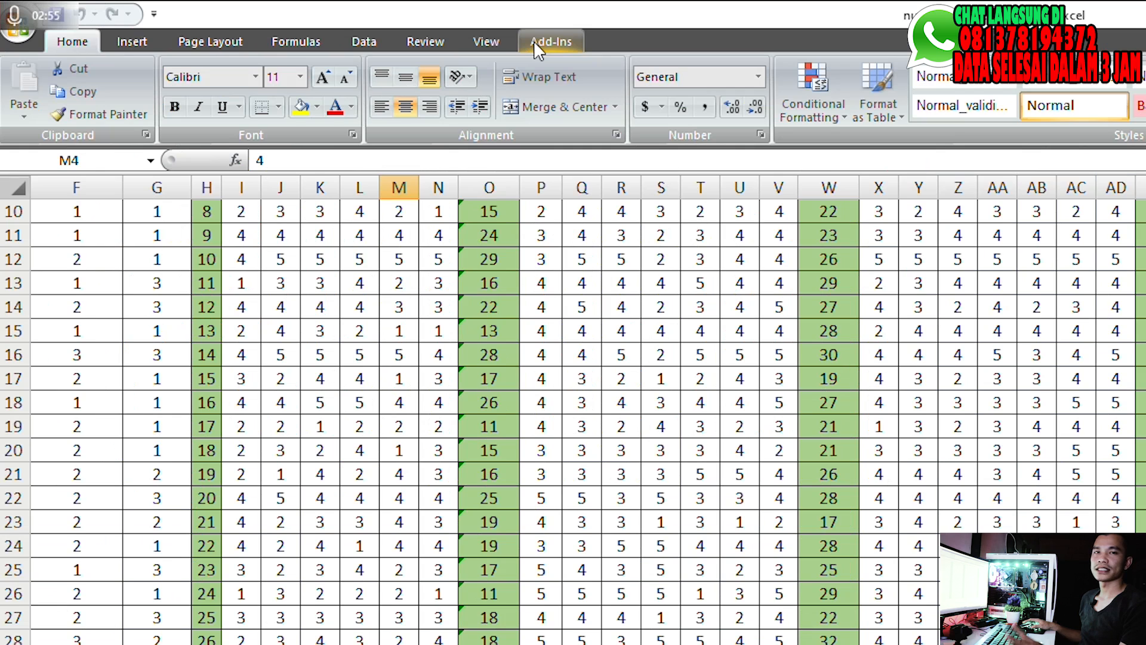
click(534, 41)
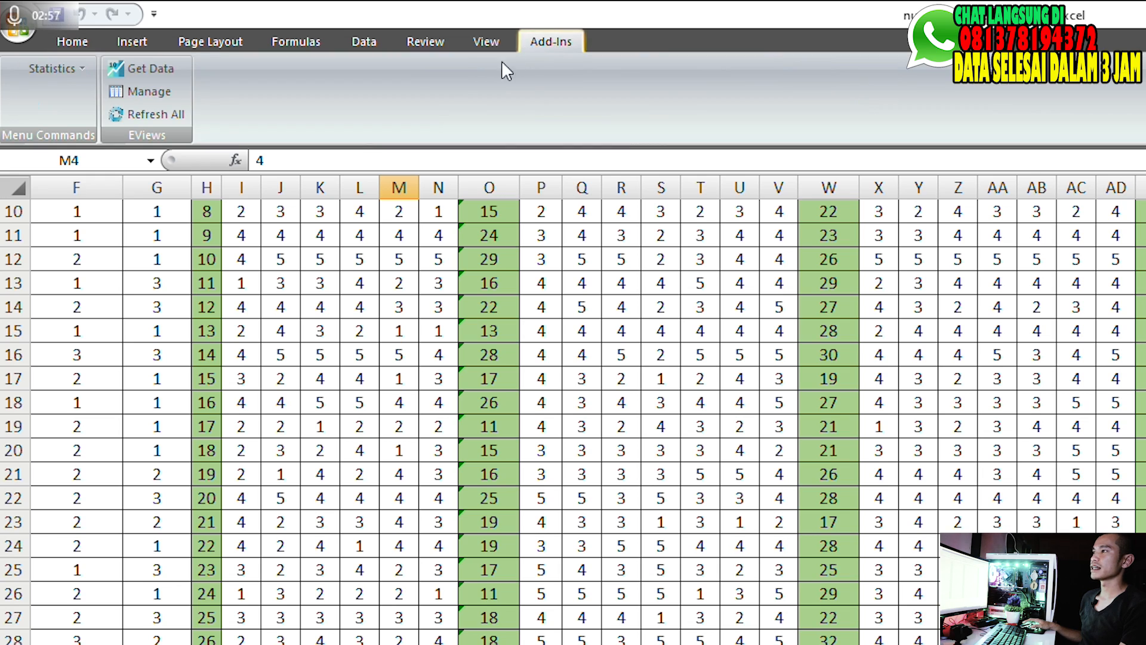
click(67, 68)
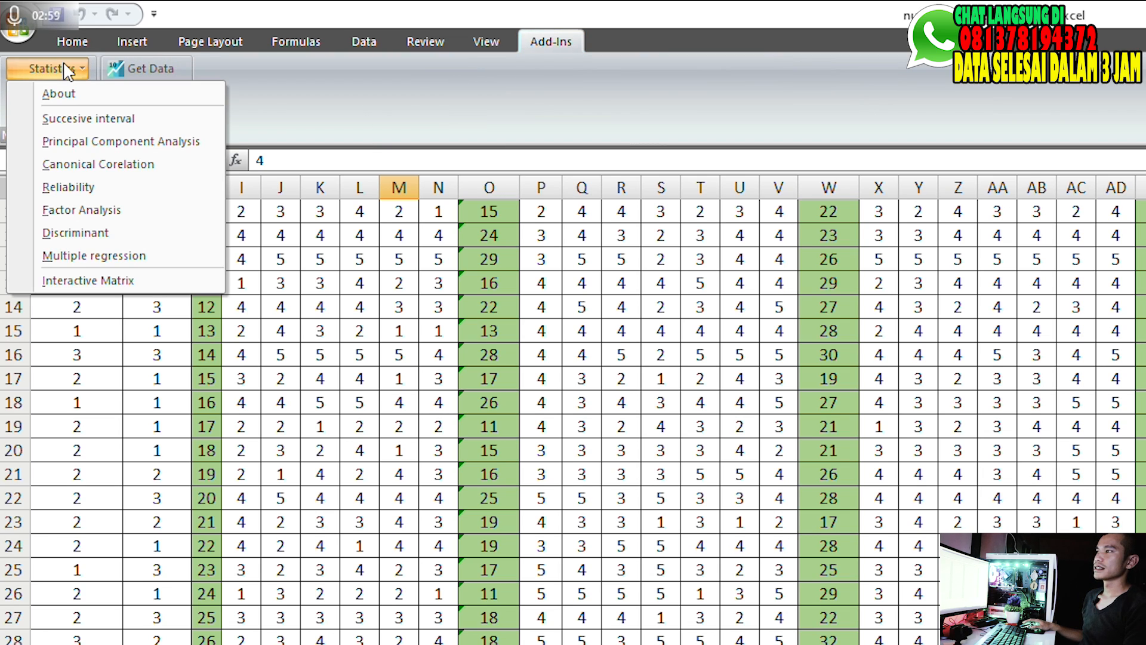
click(84, 120)
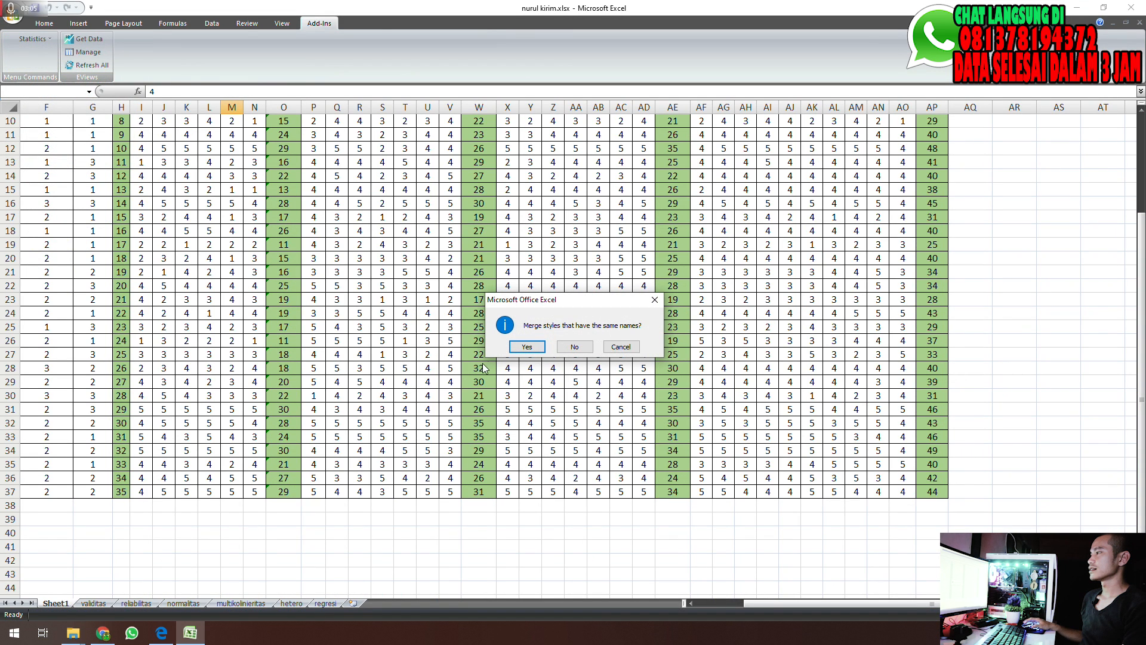
click(525, 346)
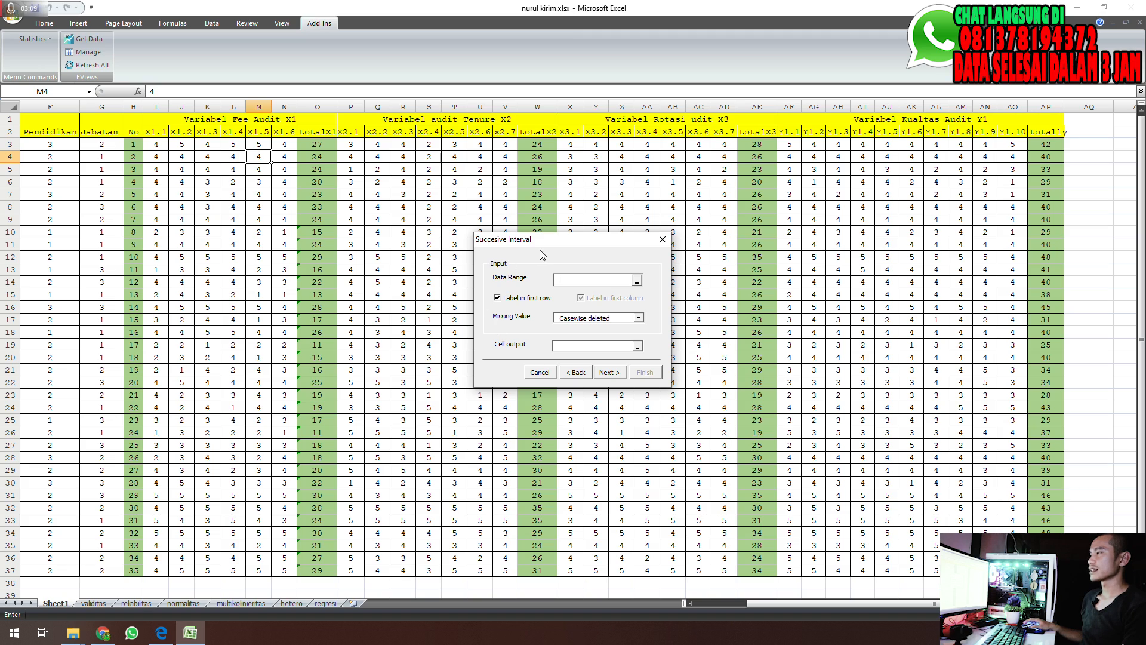
Set the Succesive Interval data range to the X1.1–X1.6 scores in Sheet1 cells I3:N37
drag(554, 243, 570, 201)
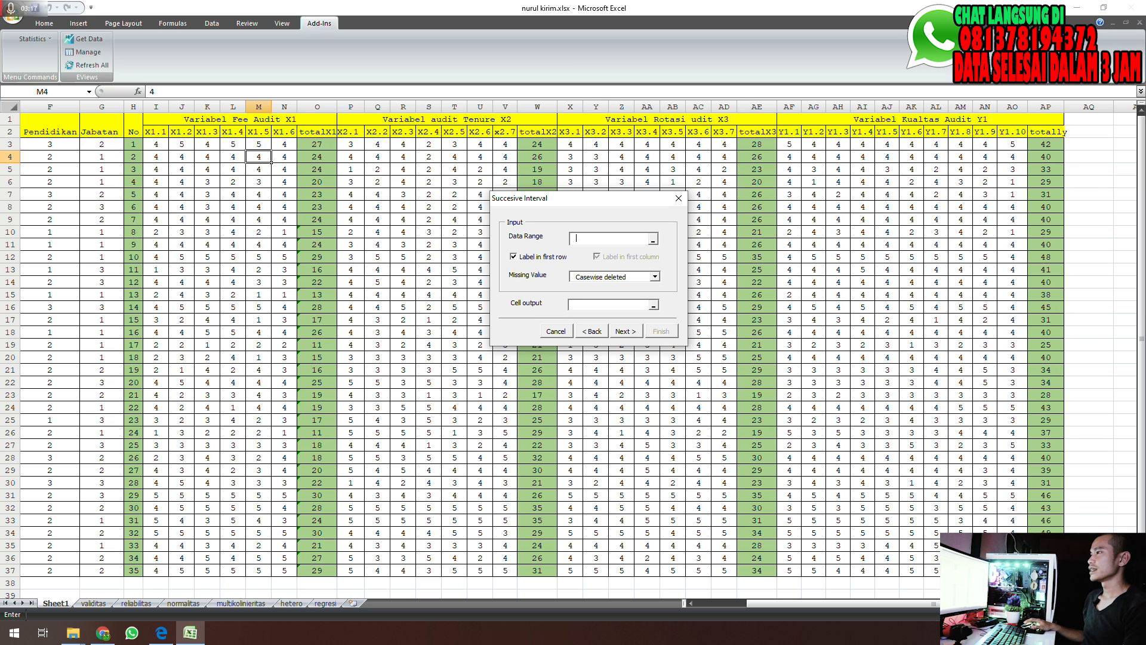
drag(156, 144, 269, 484)
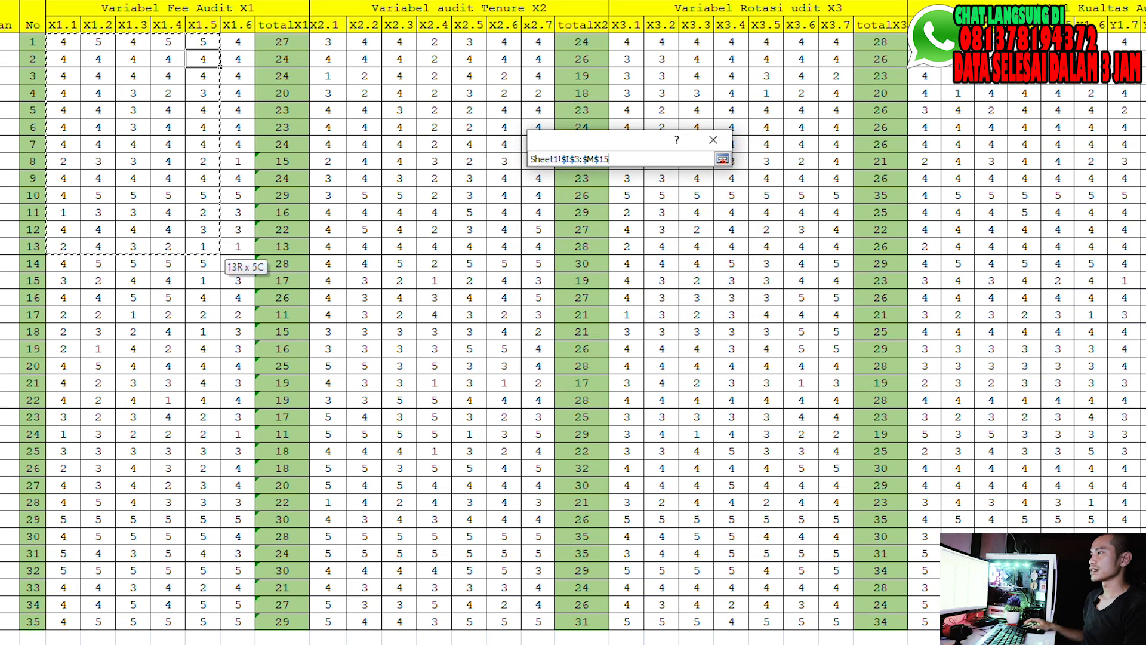
drag(219, 511, 254, 627)
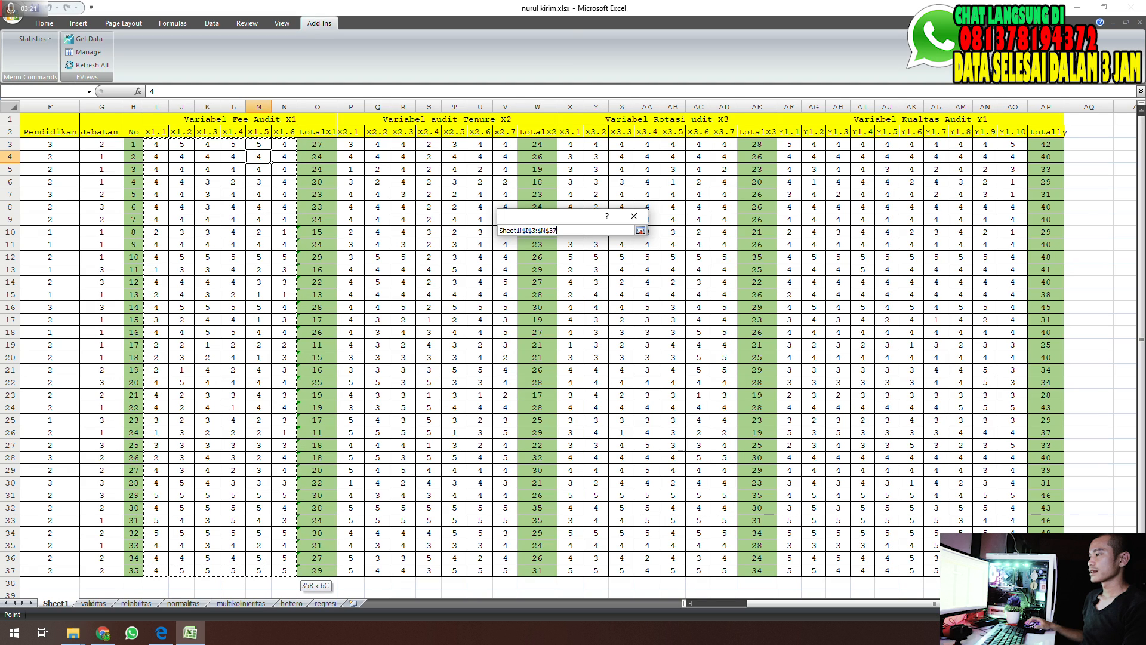
drag(286, 571, 286, 571)
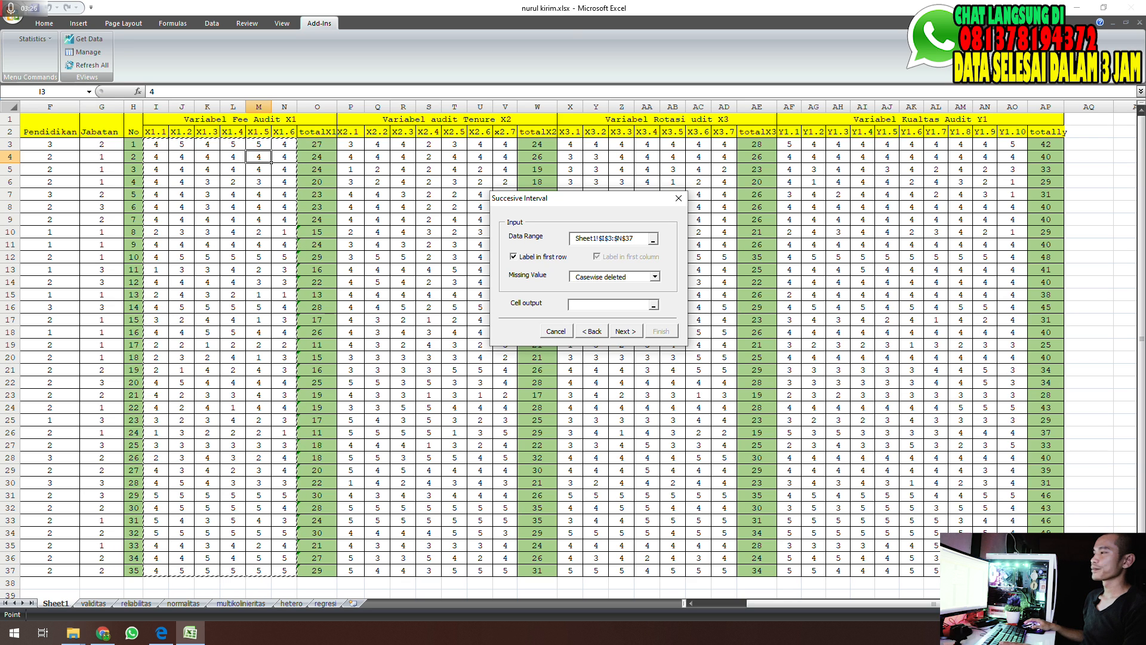
Set the cell output for the converted data to Sheet1 cell I39, below the X1.1 column
click(582, 306)
scroll(582, 306, down, 2)
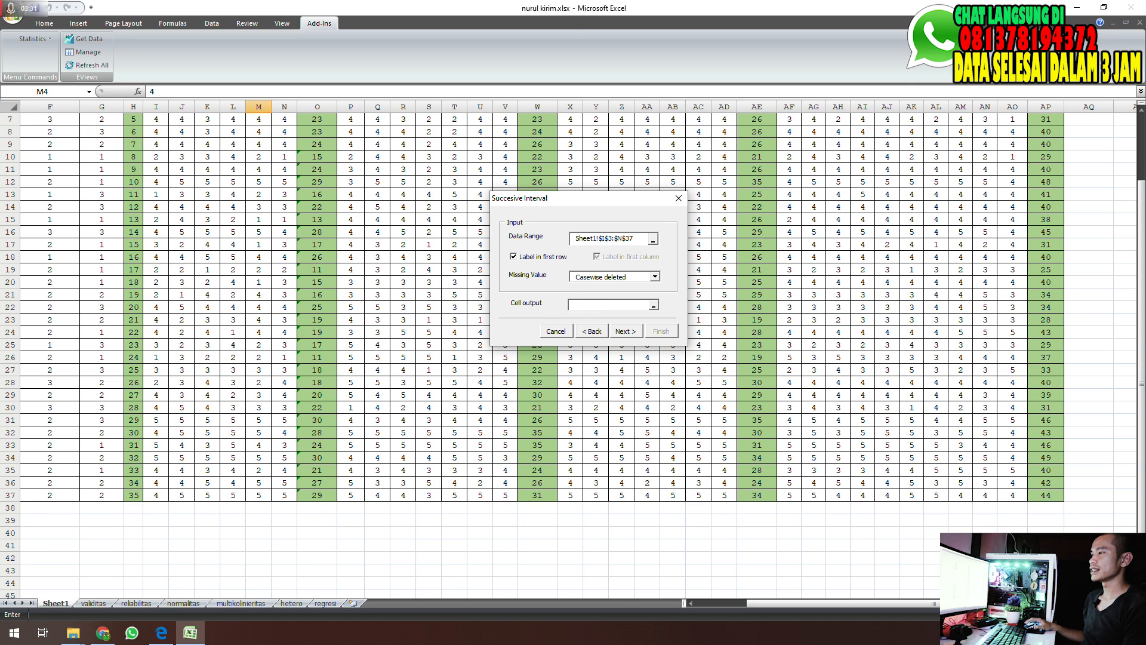
scroll(582, 306, down, 1)
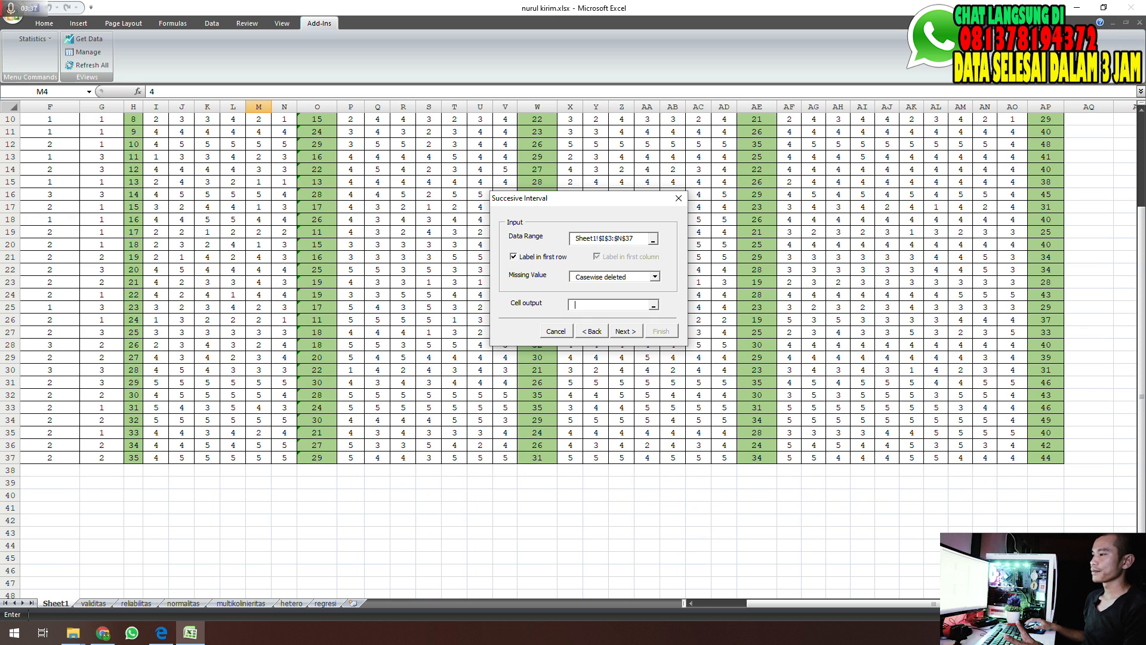
click(155, 483)
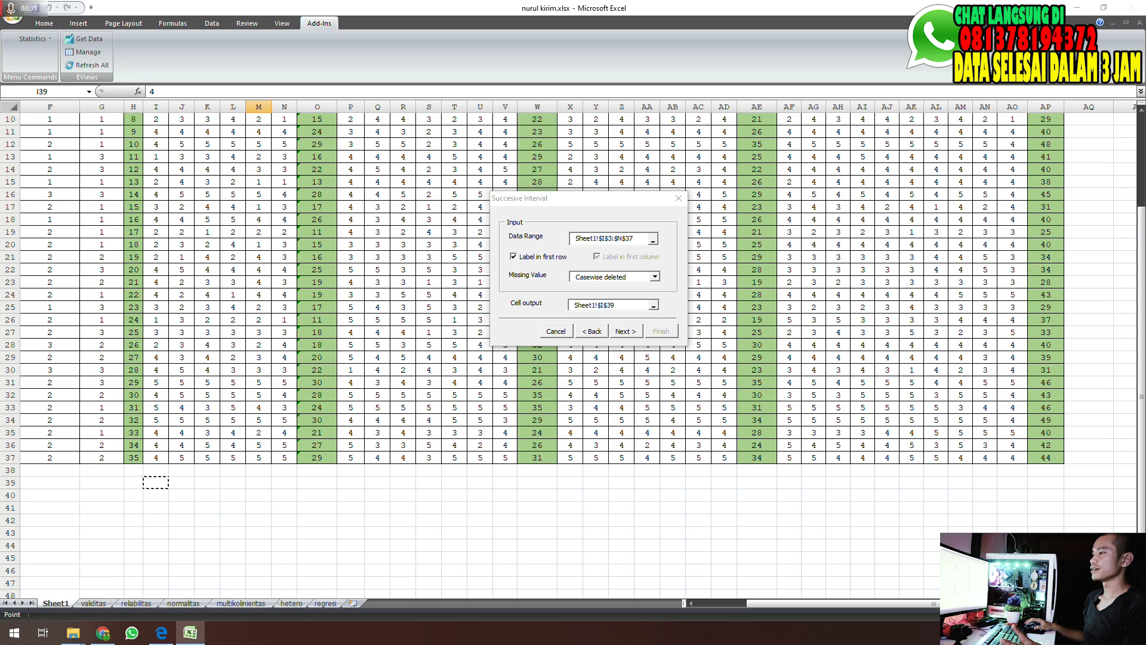
Continue to the variable selection, select all variables and proceed to the minimum and maximum value settings
click(625, 332)
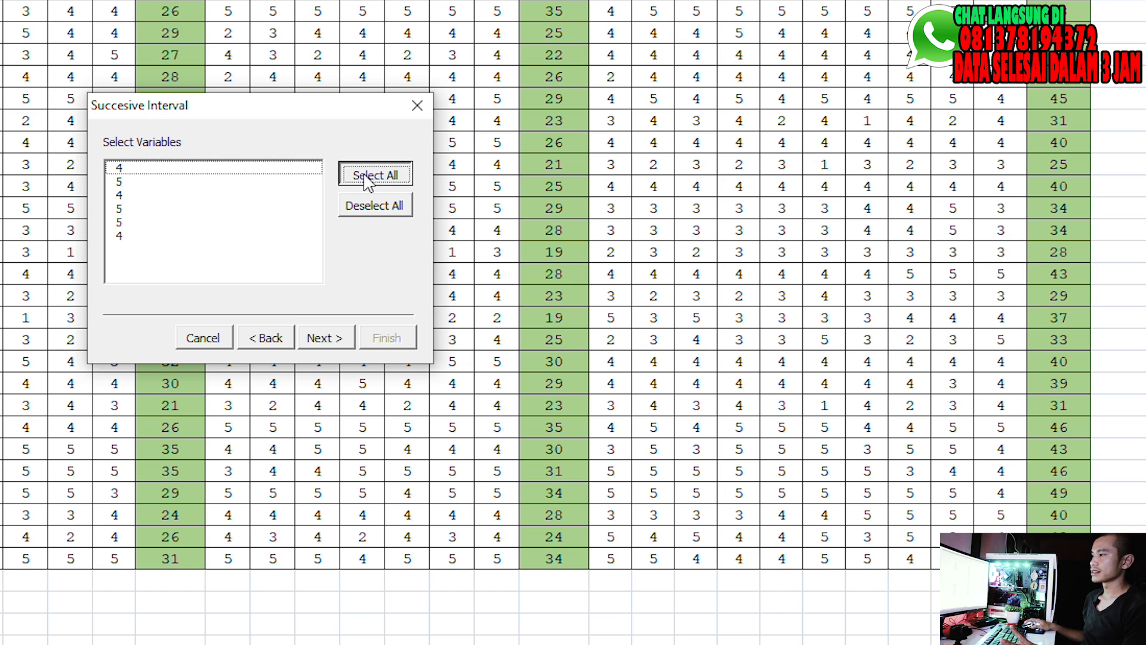
click(367, 174)
click(326, 338)
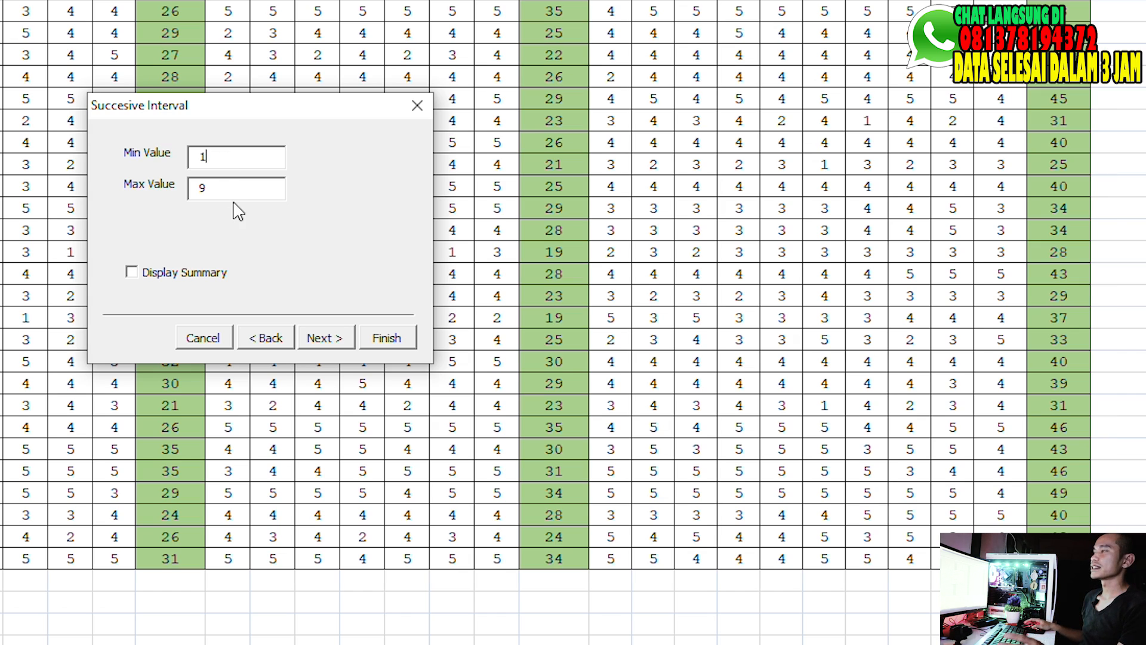
Try 4, 5 and 3 as the Max Value for the Succesive Interval conversion
drag(229, 187, 190, 189)
text(4)
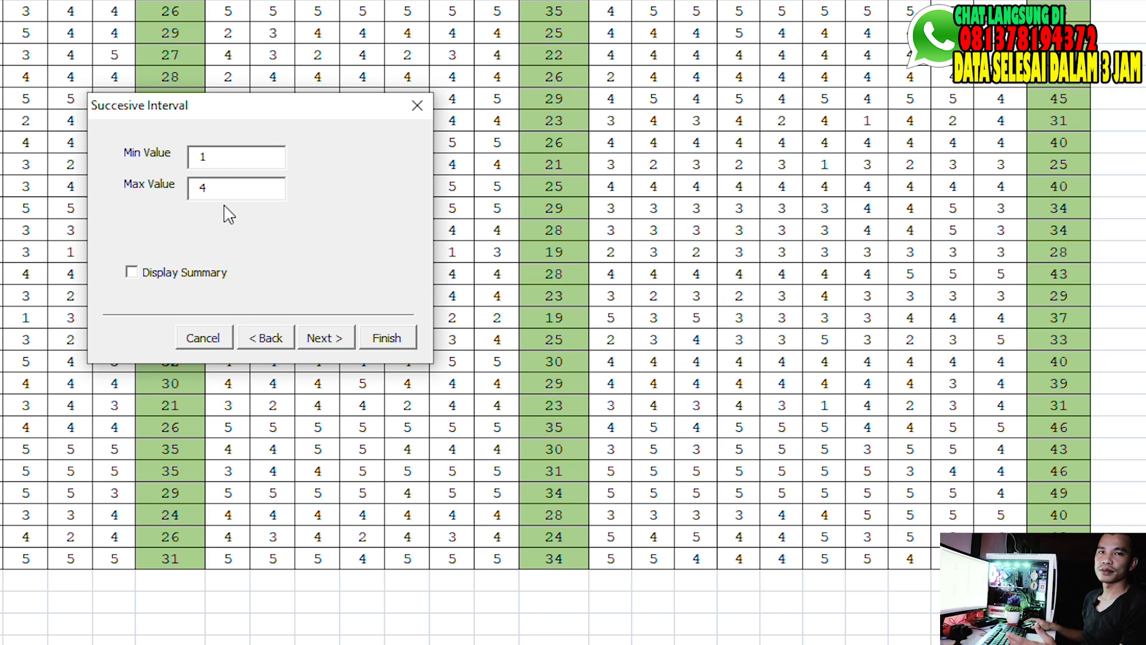
drag(235, 188, 181, 197)
text(5)
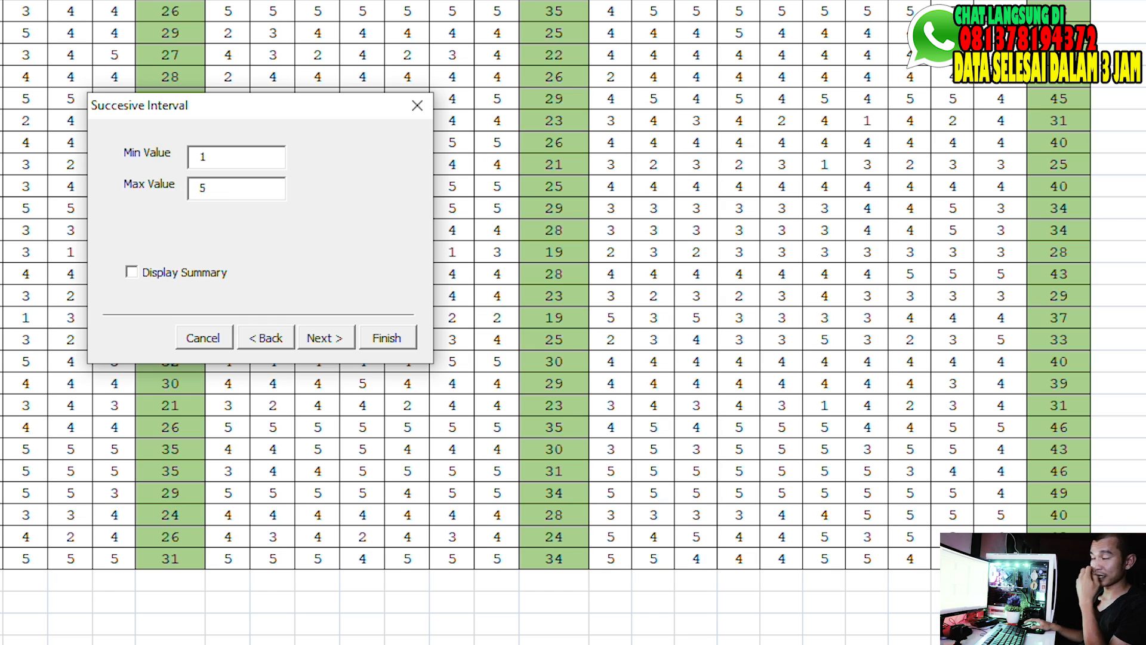
double_click(215, 187)
text(3)
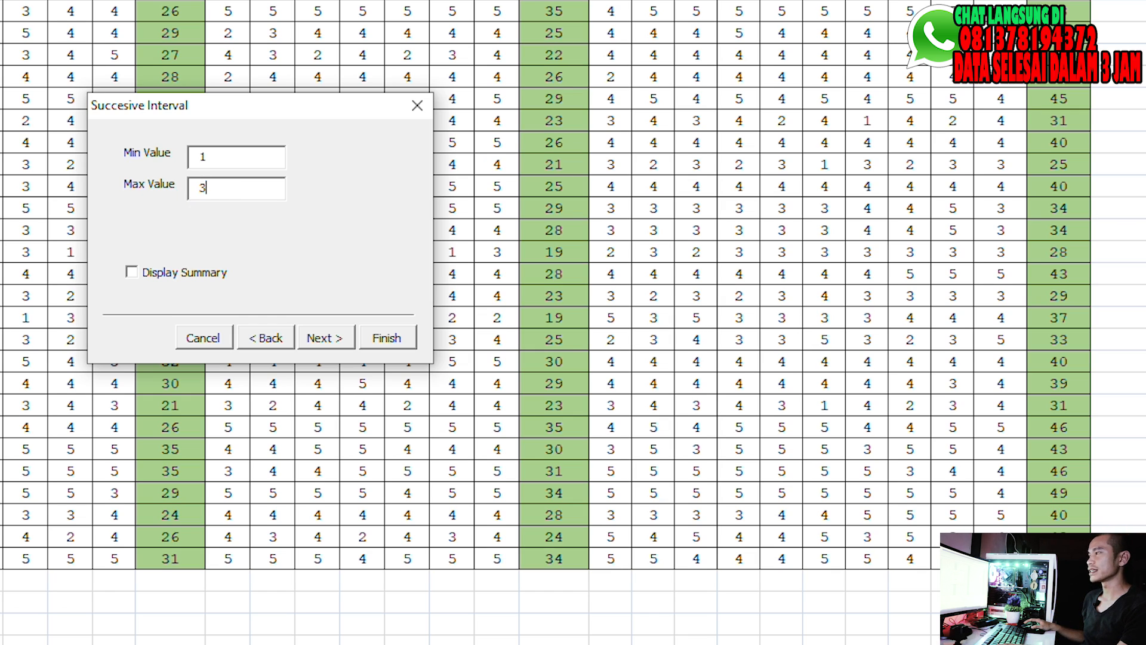
Set the Max Value to 5 without displaying a summary and finish the X1 conversion
drag(220, 187, 120, 197)
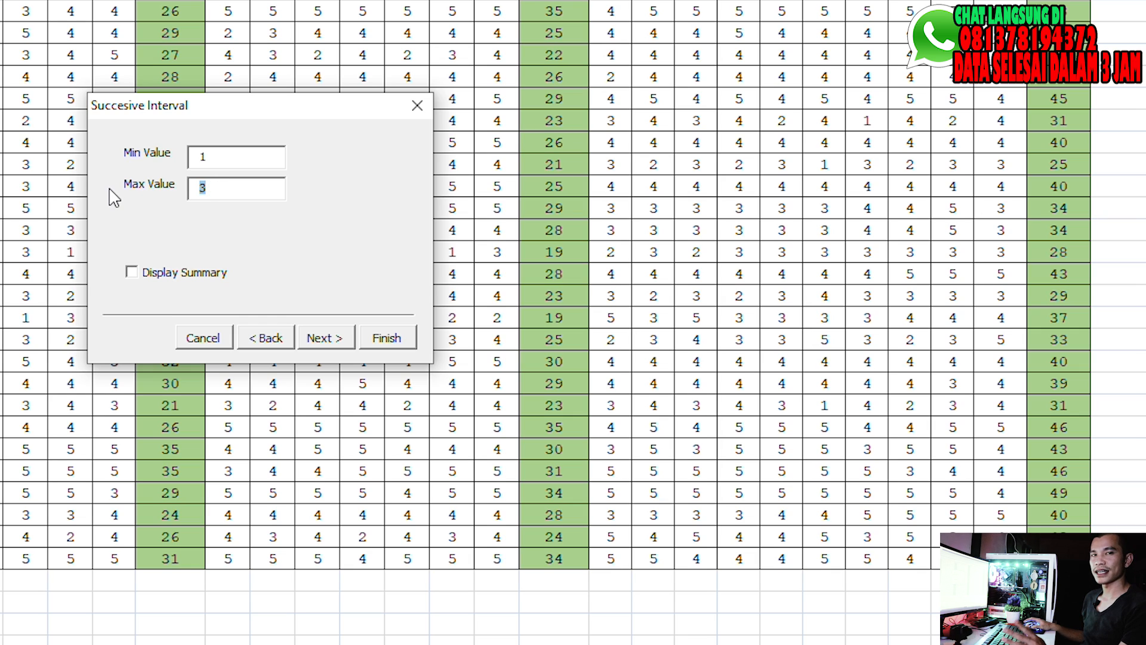
text(5)
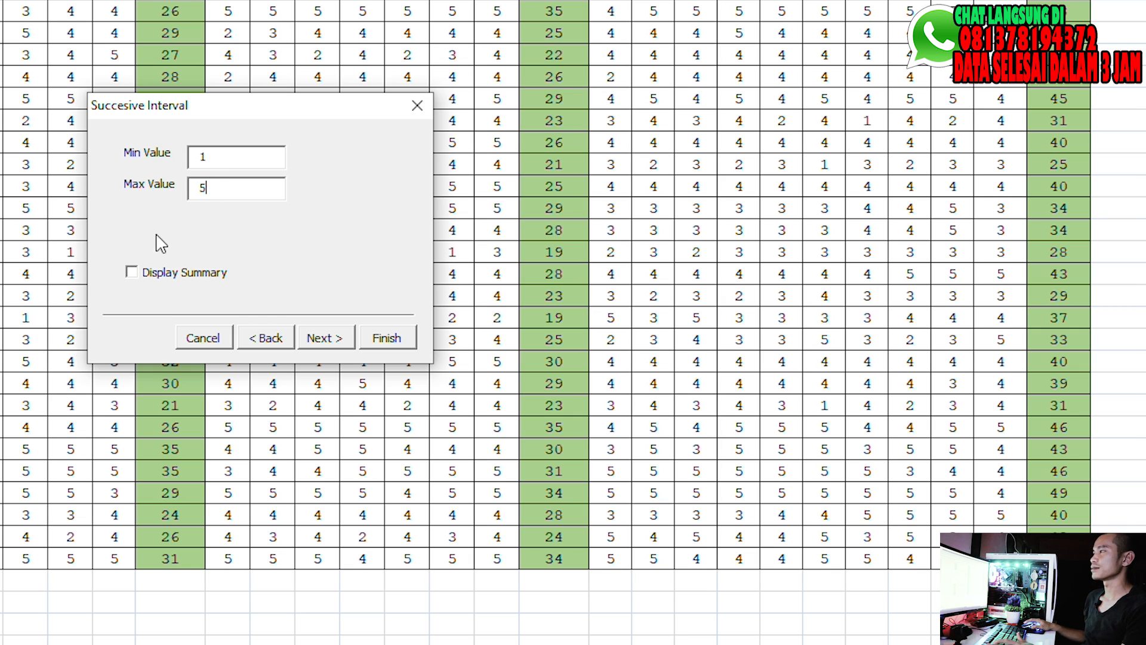
click(321, 339)
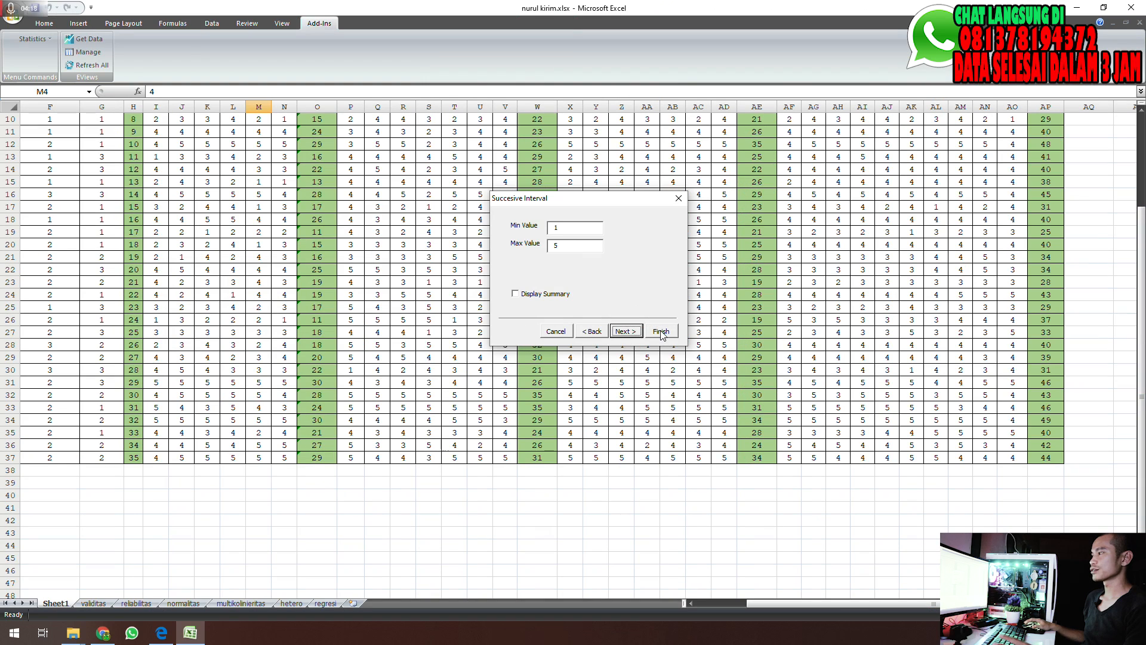
click(382, 339)
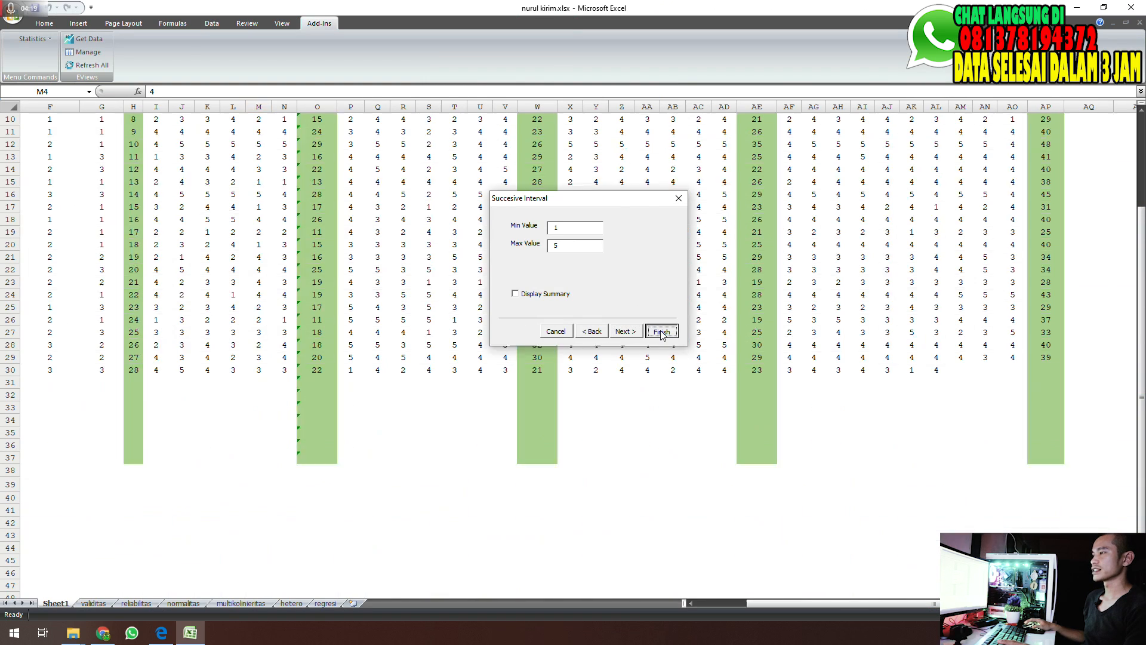
AutoFit the width of columns I to N to show the converted X1 values from row 41 down
scroll(573, 353, down, 7)
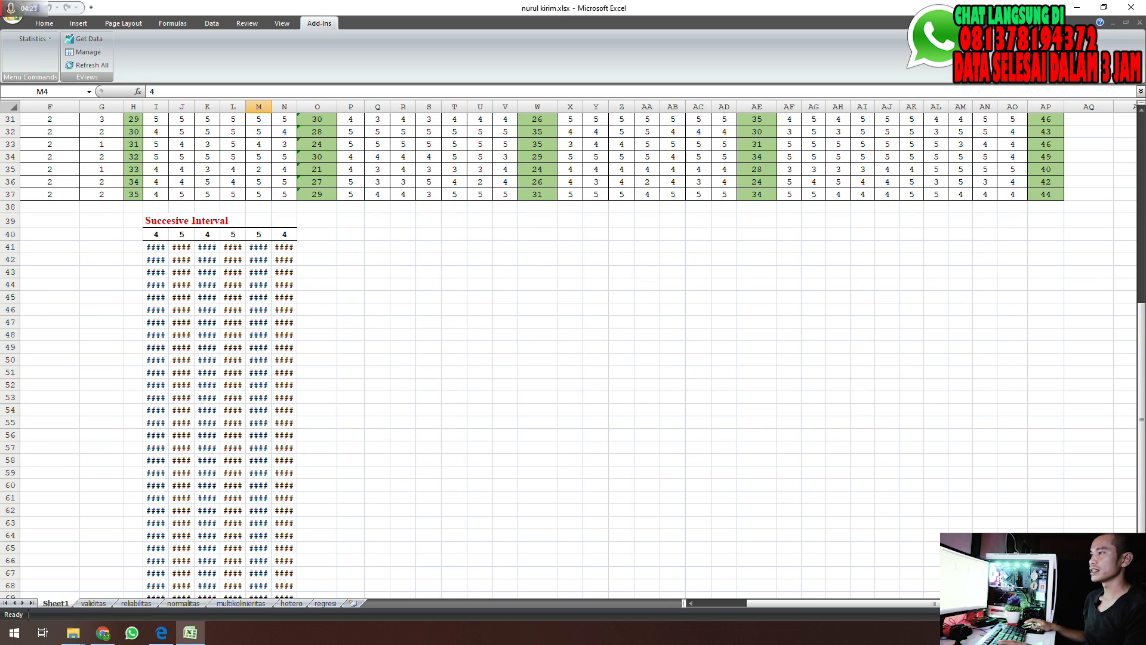
drag(156, 247, 284, 247)
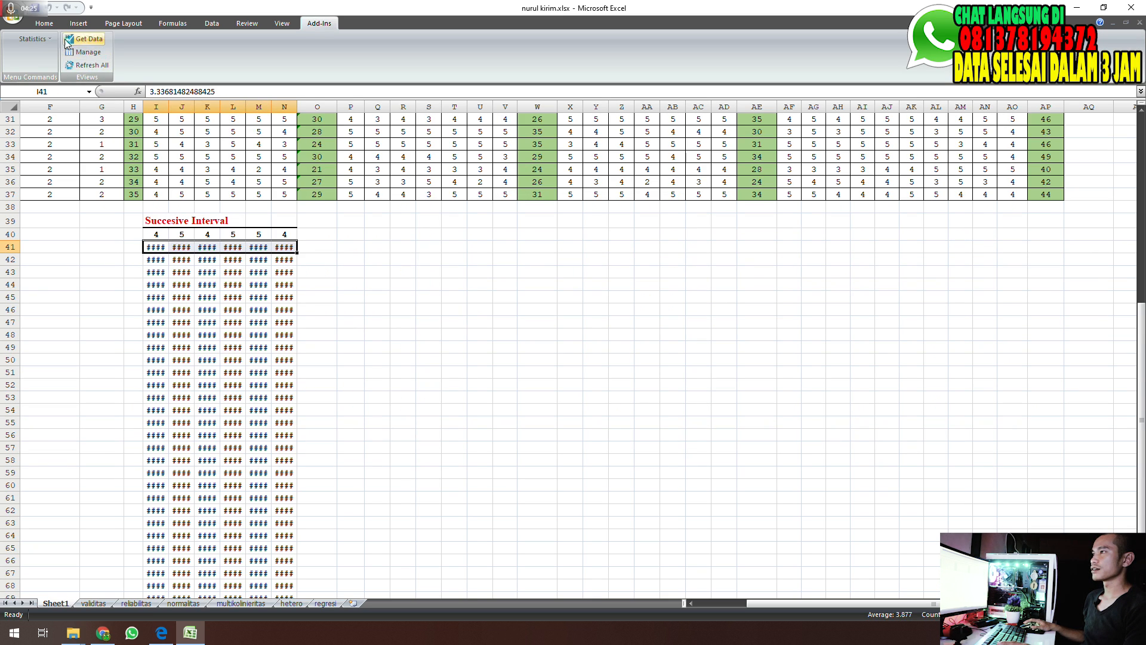
click(44, 23)
click(922, 58)
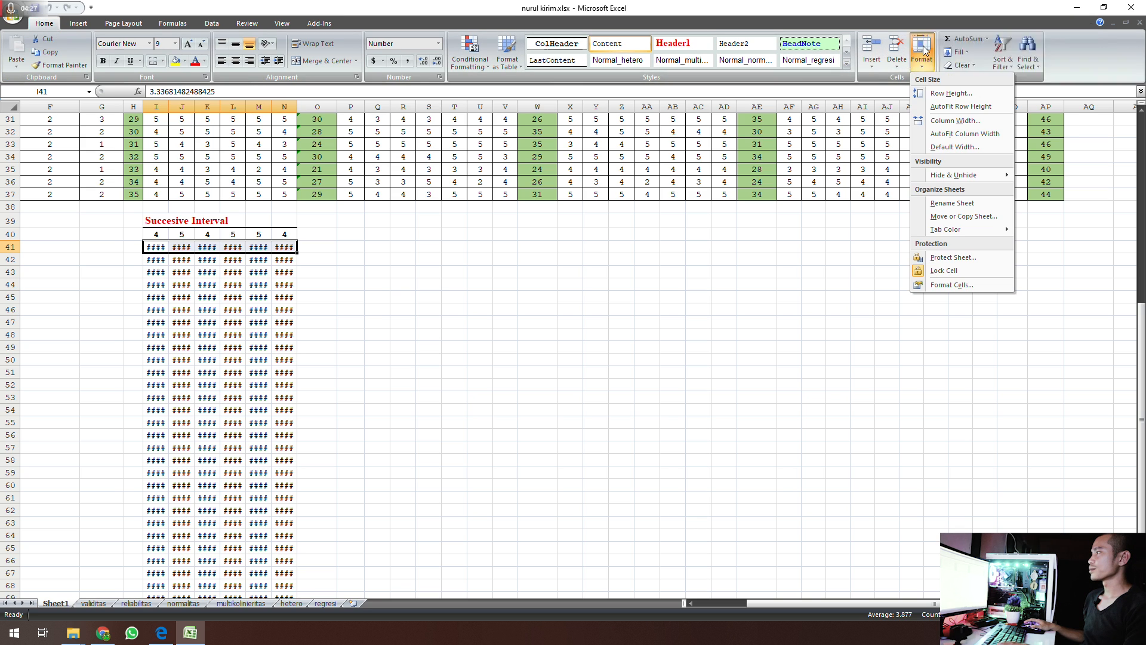
click(947, 133)
click(395, 297)
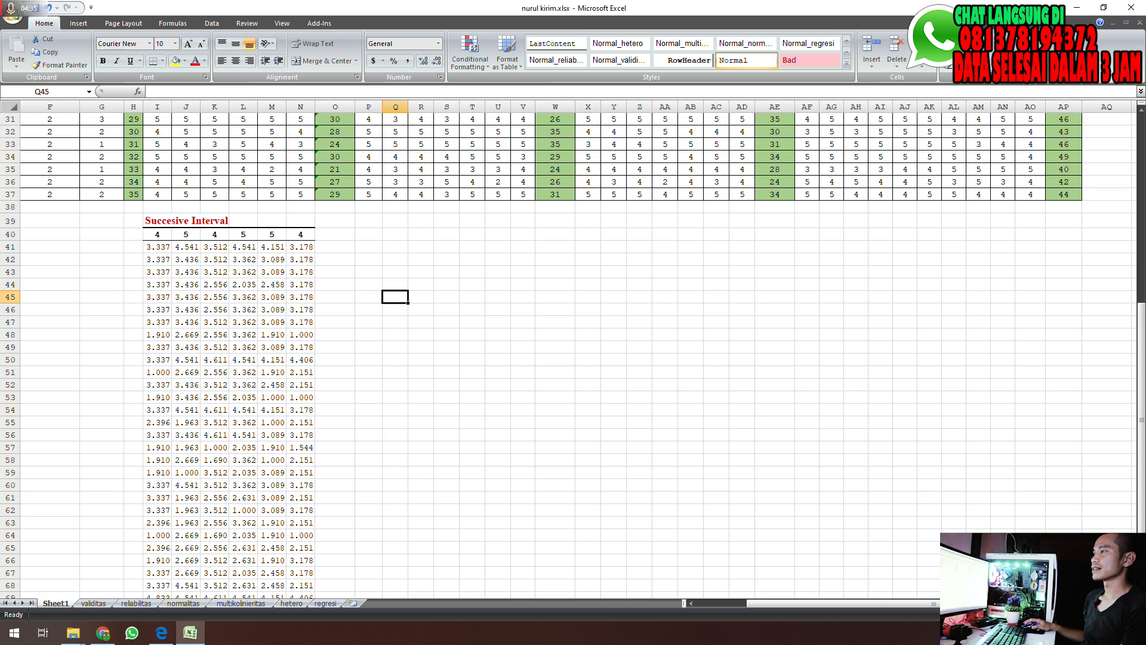
Add the header totalX1 in cell O40 beside the converted X1 columns
click(334, 234)
scroll(335, 234, up, 10)
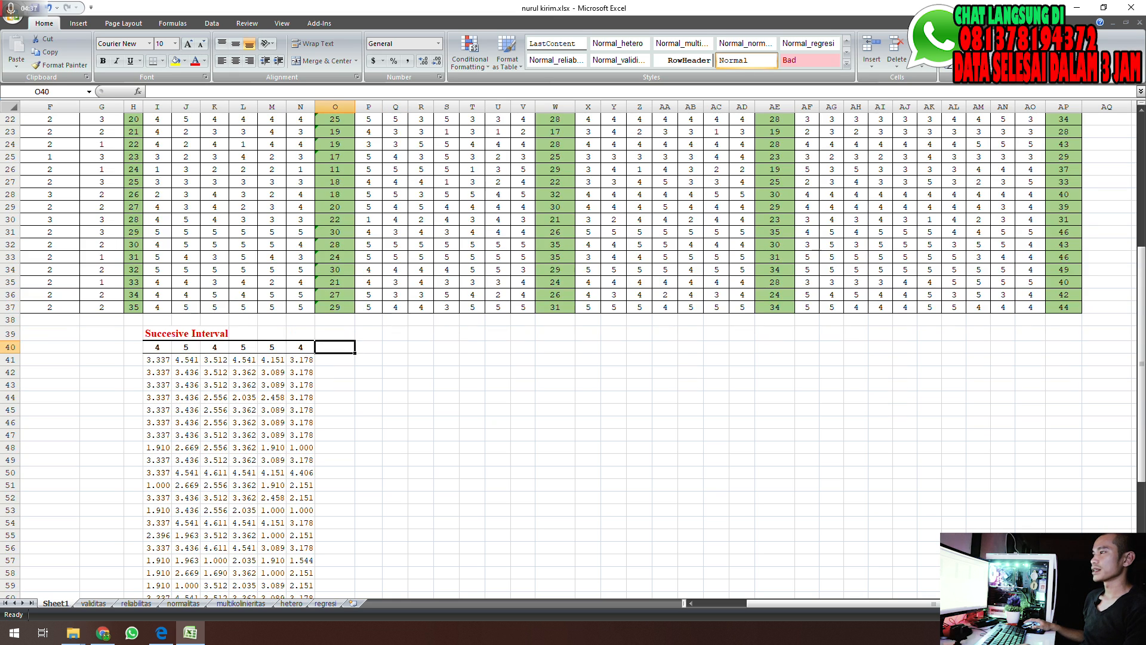
scroll(335, 234, down, 6)
scroll(573, 352, down, 3)
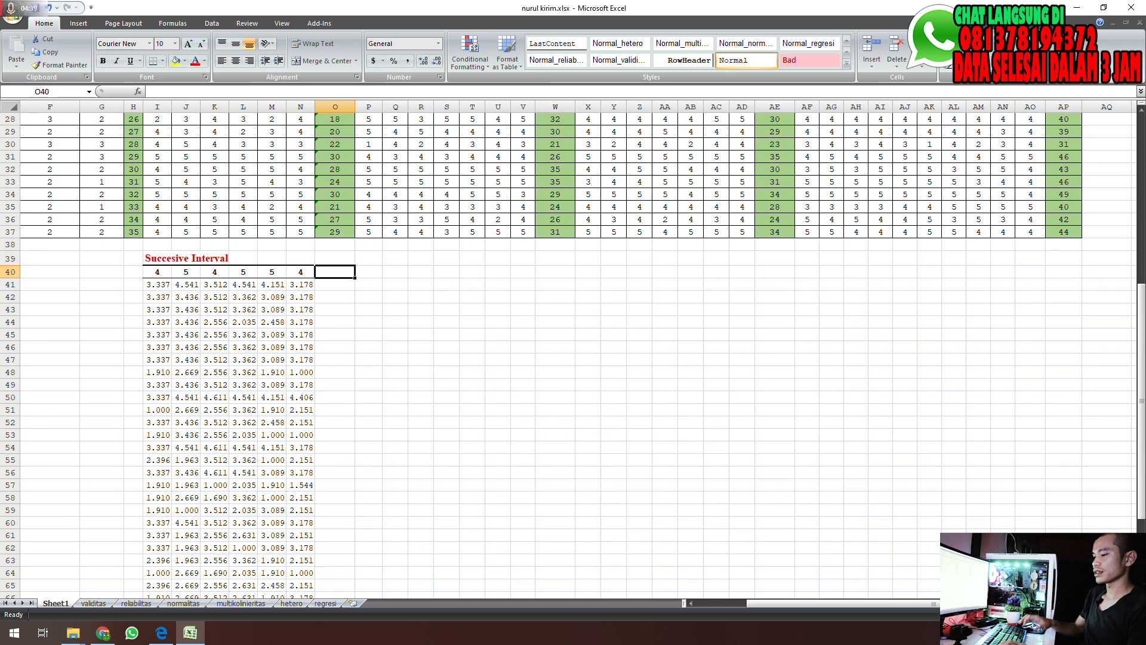
text(totalX1)
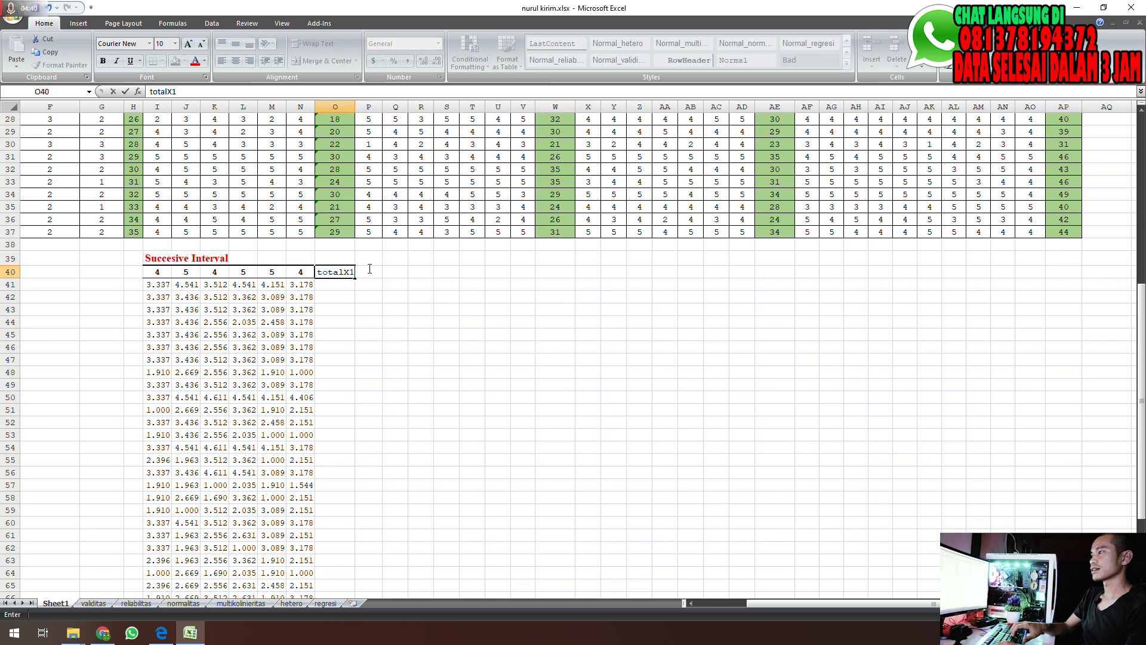
key(Return)
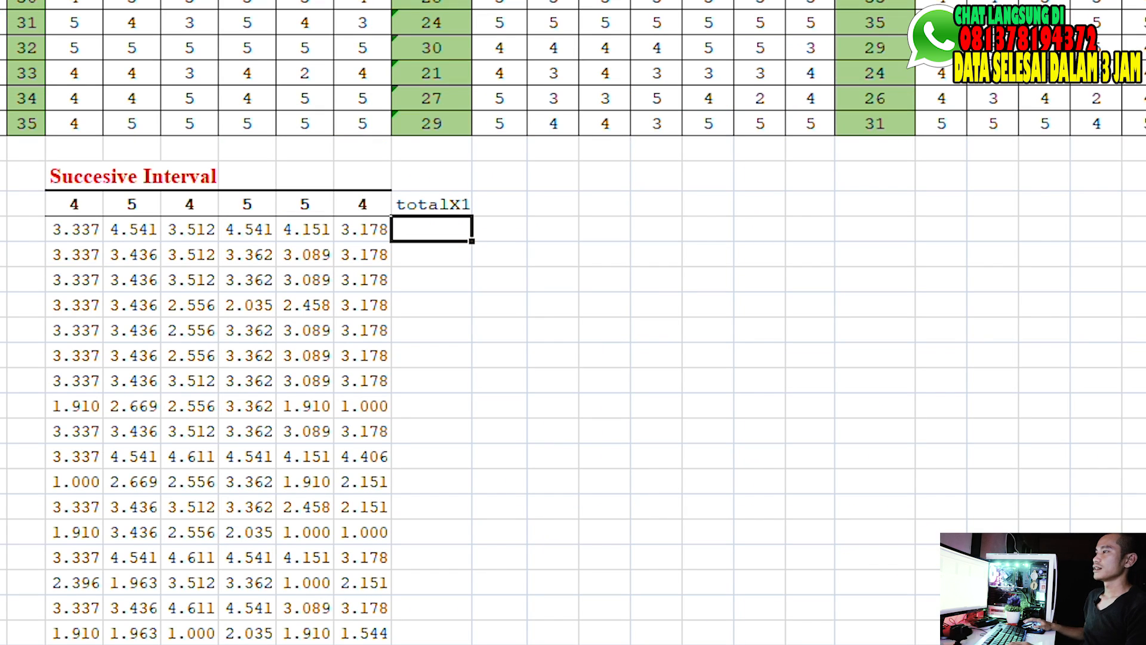
Total the converted X1 scores with =SUM(I41:N41) in O41 and fill the formula down to O75
text(=sum()
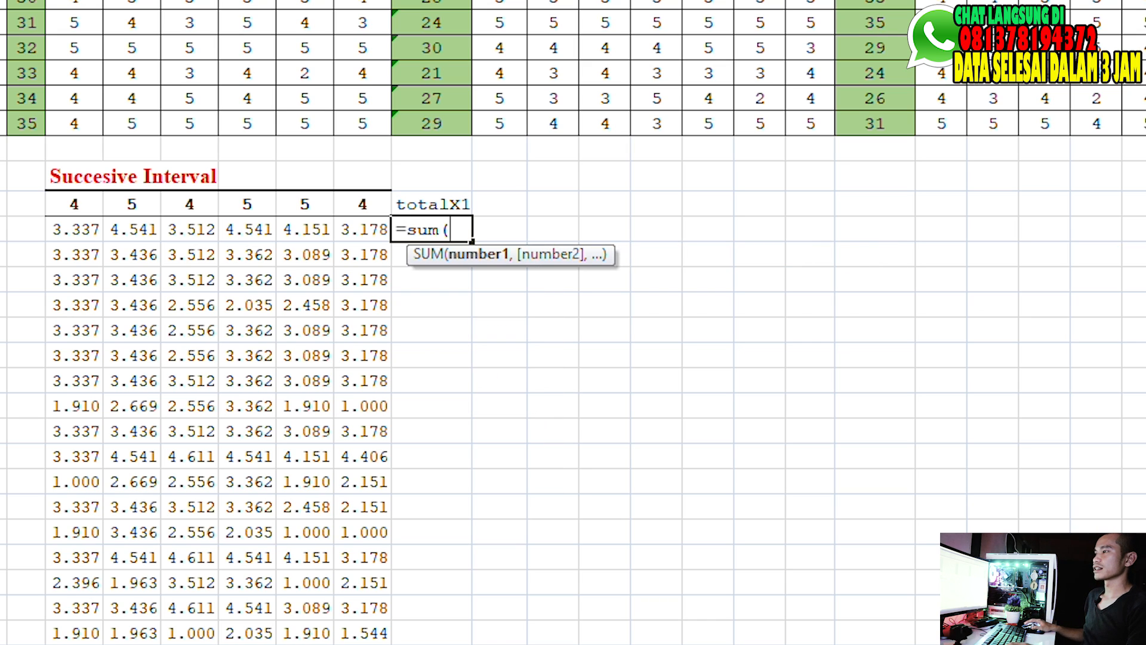
drag(76, 229, 363, 229)
text())
key(Return)
key(Up)
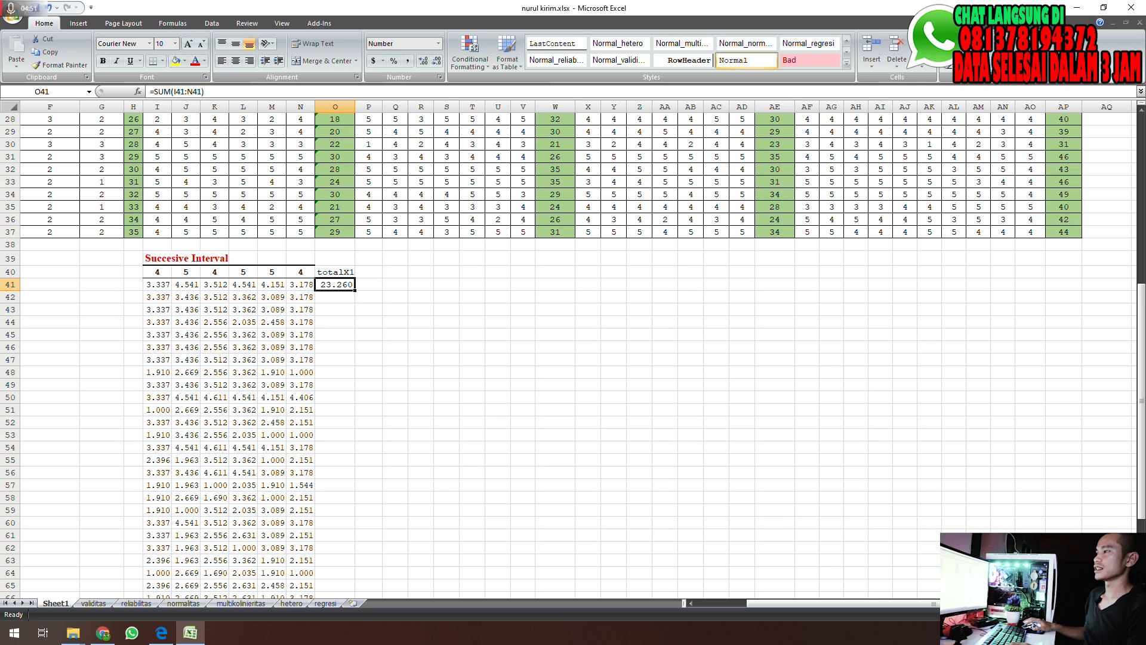
drag(355, 291, 355, 578)
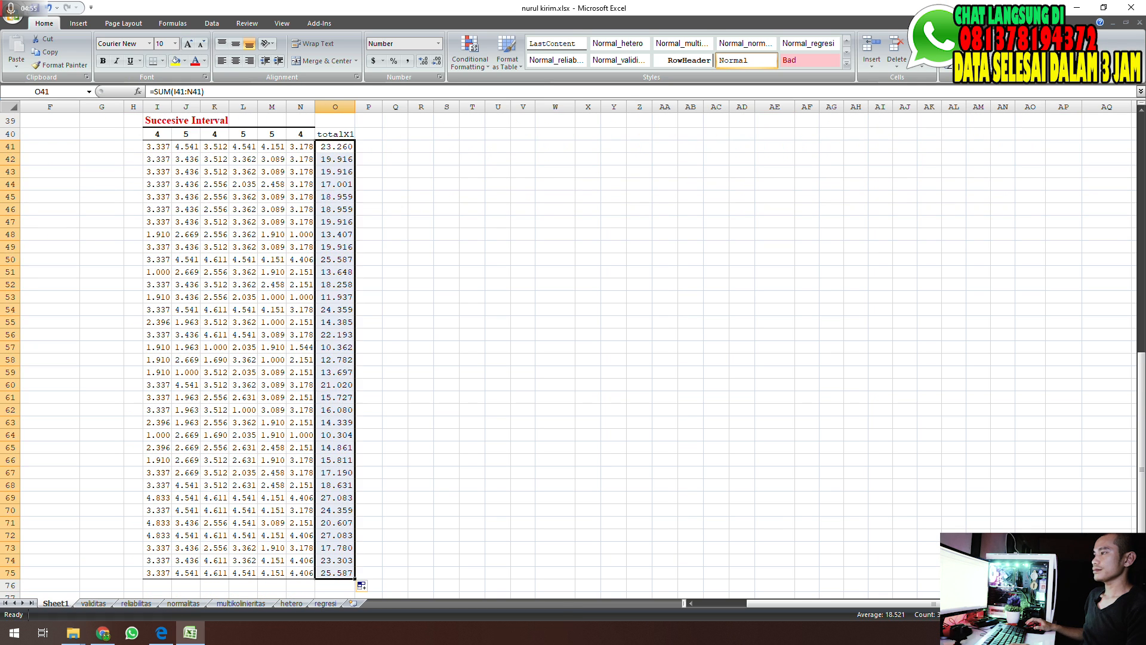
Fill the totalX1 values in O41:O75 with yellow and deselect the range
click(175, 64)
scroll(567, 352, up, 5)
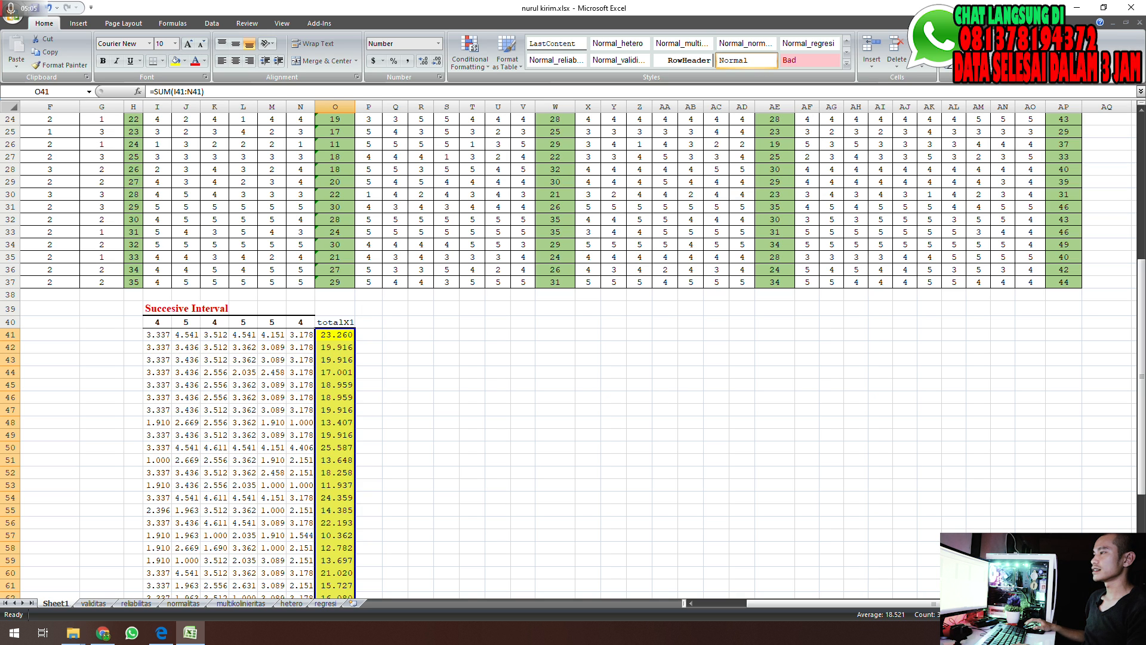
click(368, 309)
Start another Succesive Interval analysis from the Statistics add-in, declining to merge styles that have the same names
scroll(368, 308, up, 8)
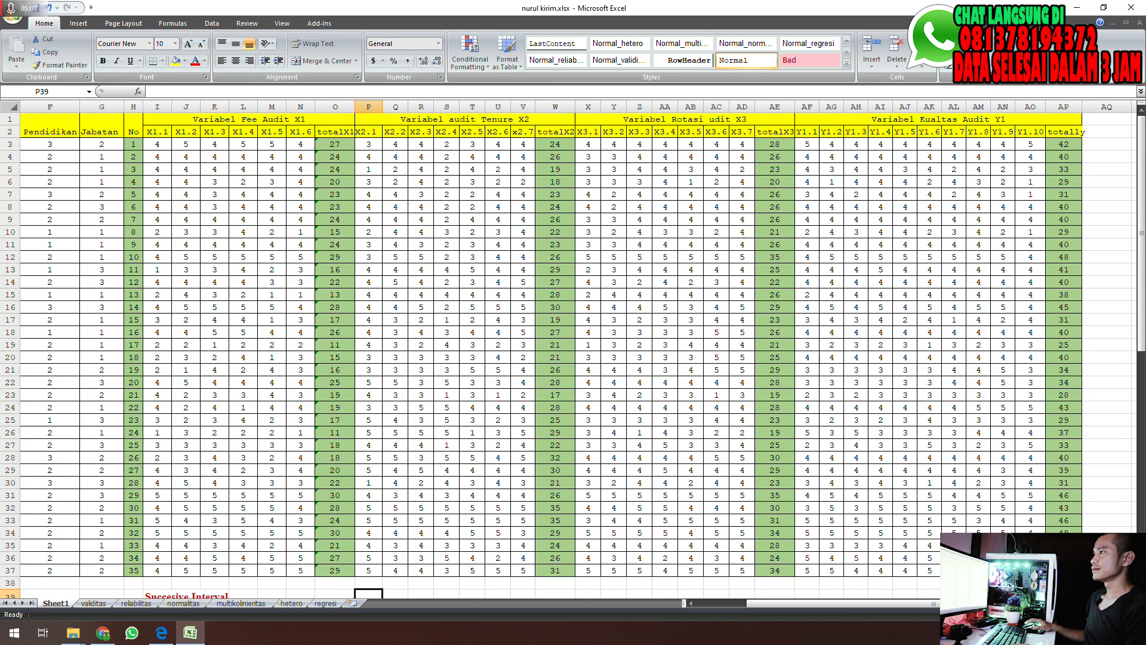
click(319, 23)
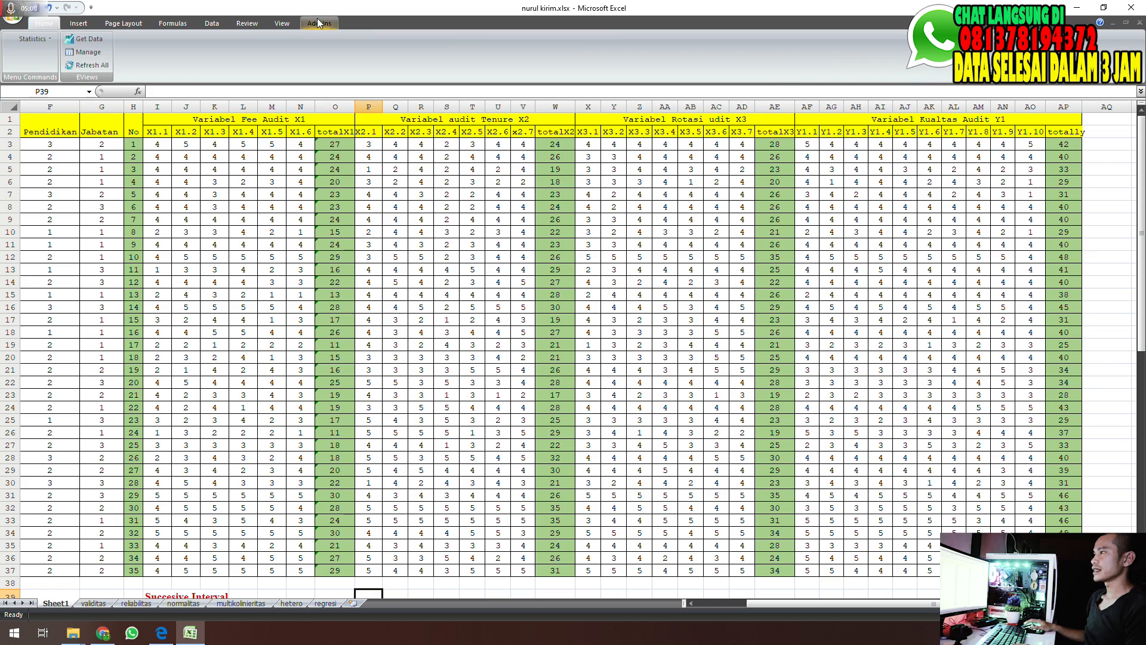
click(29, 38)
click(41, 66)
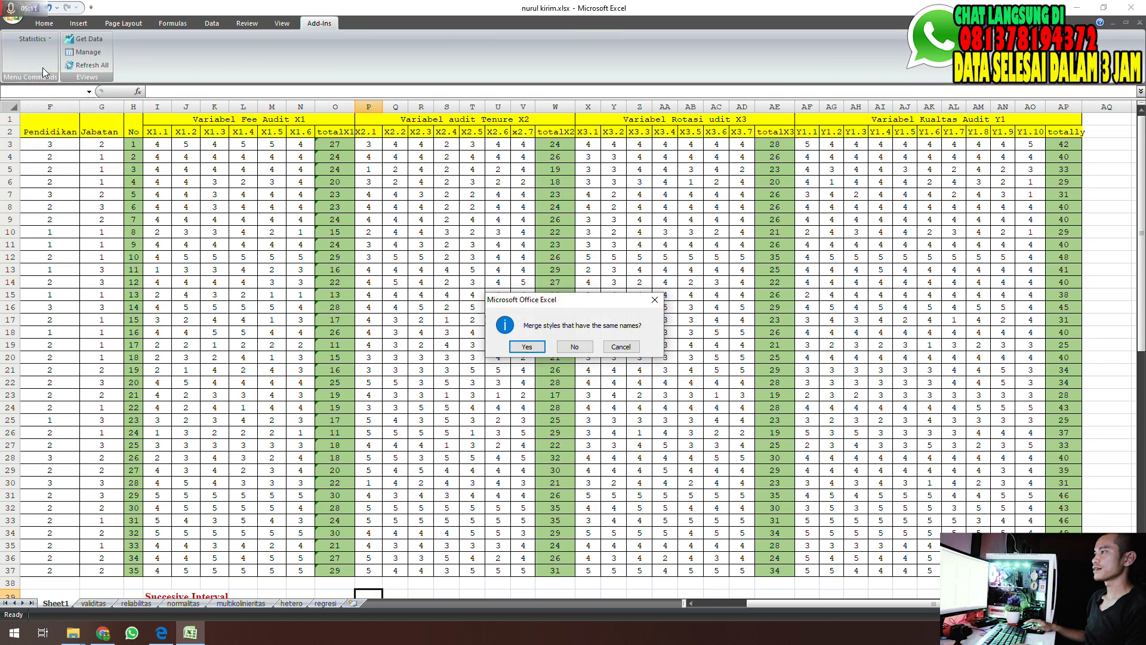
click(574, 347)
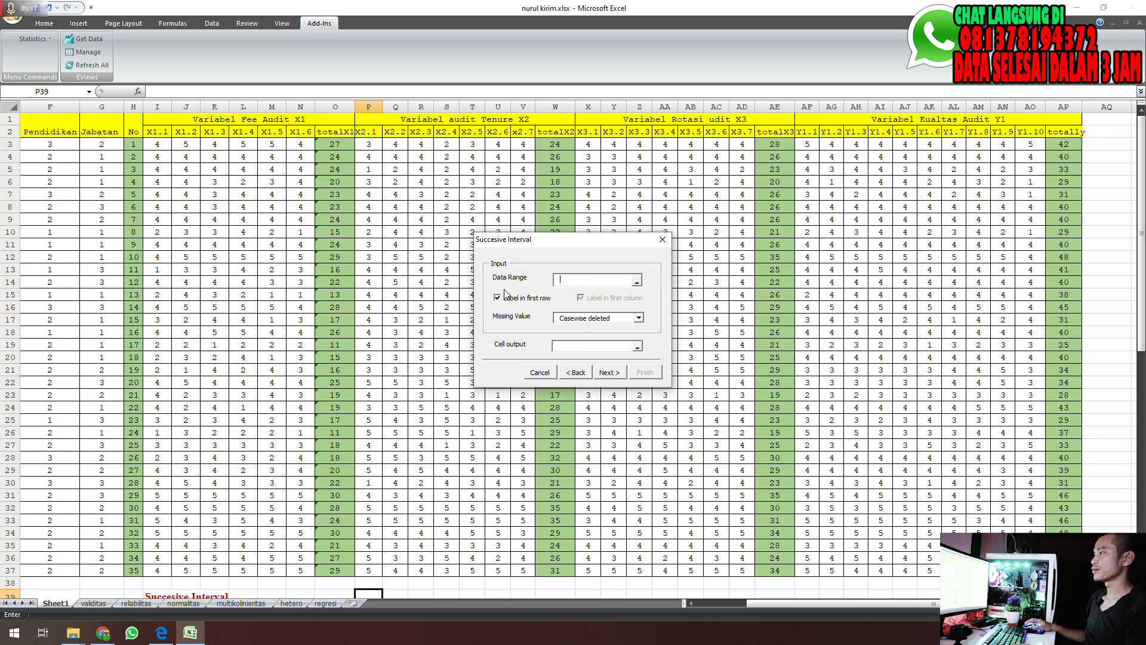
Set the data range to the X2 scores in Sheet1 cells P3:V37 and the cell output to P39
click(636, 280)
drag(368, 144, 528, 570)
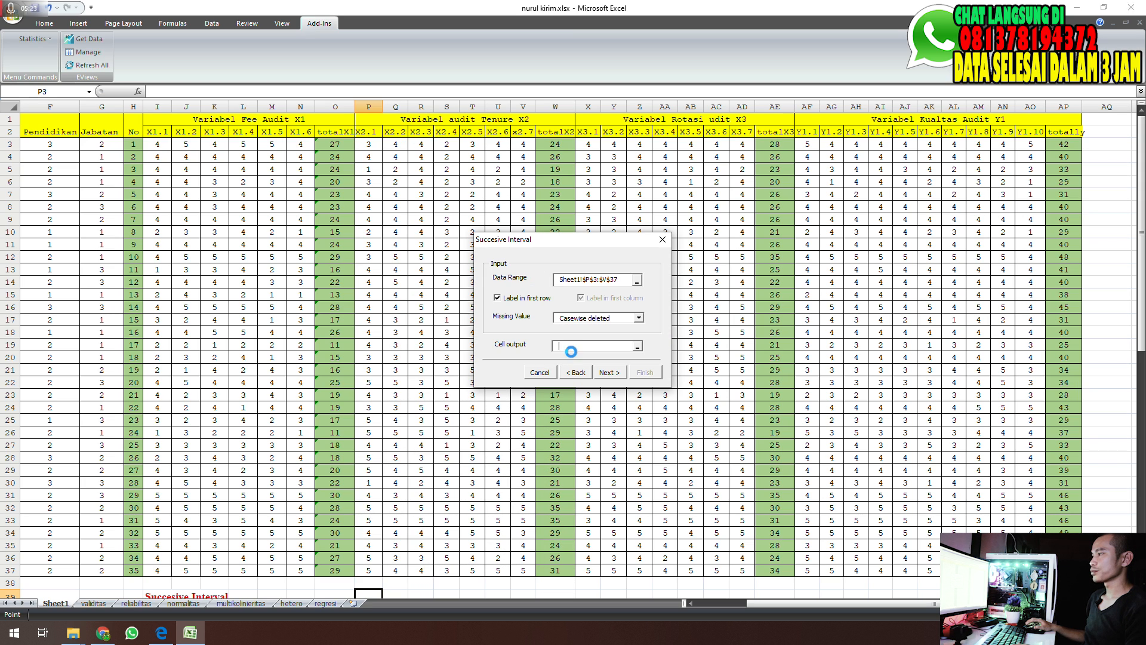
click(560, 346)
click(368, 409)
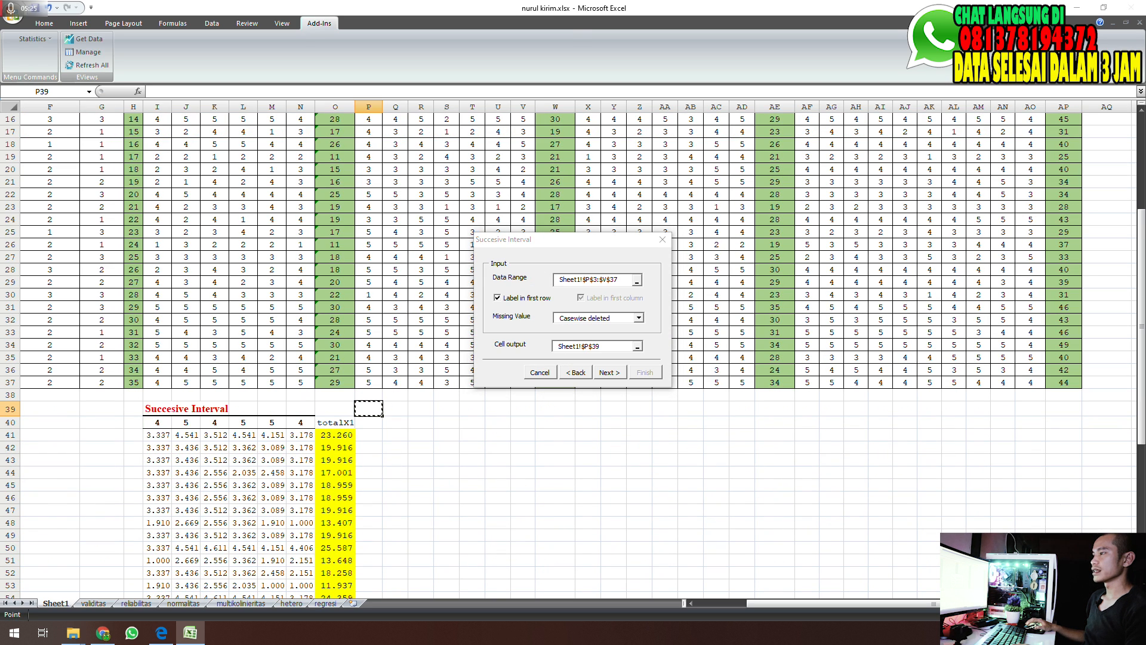
Complete the X2 conversion with all variables selected and a Max Value of 5
click(609, 372)
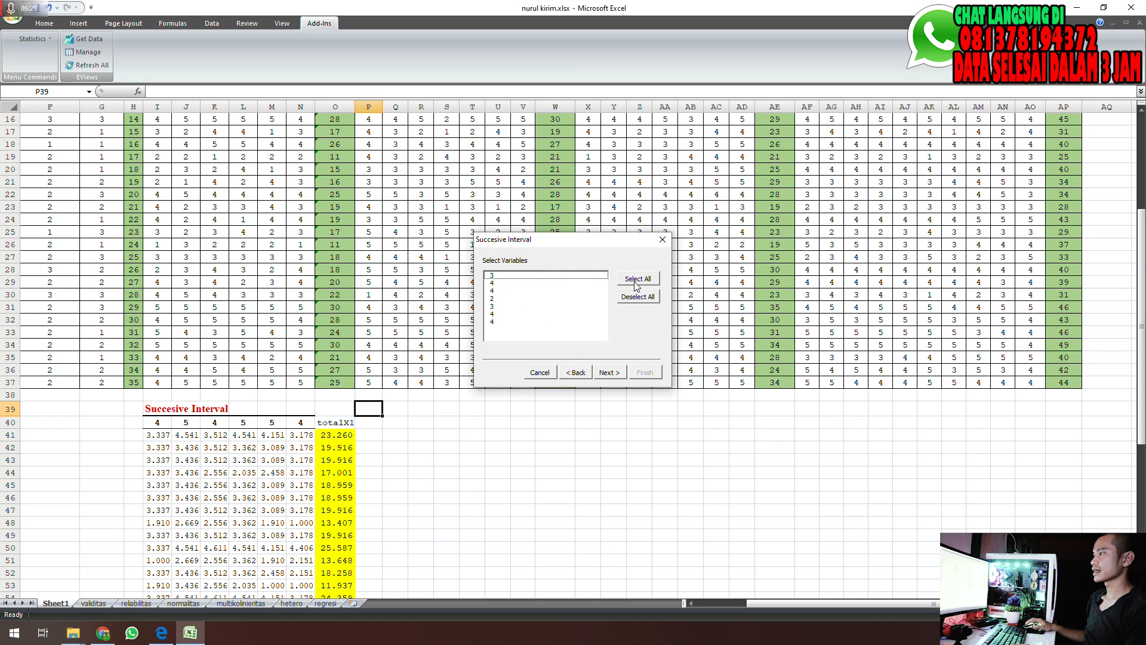
click(636, 281)
click(625, 372)
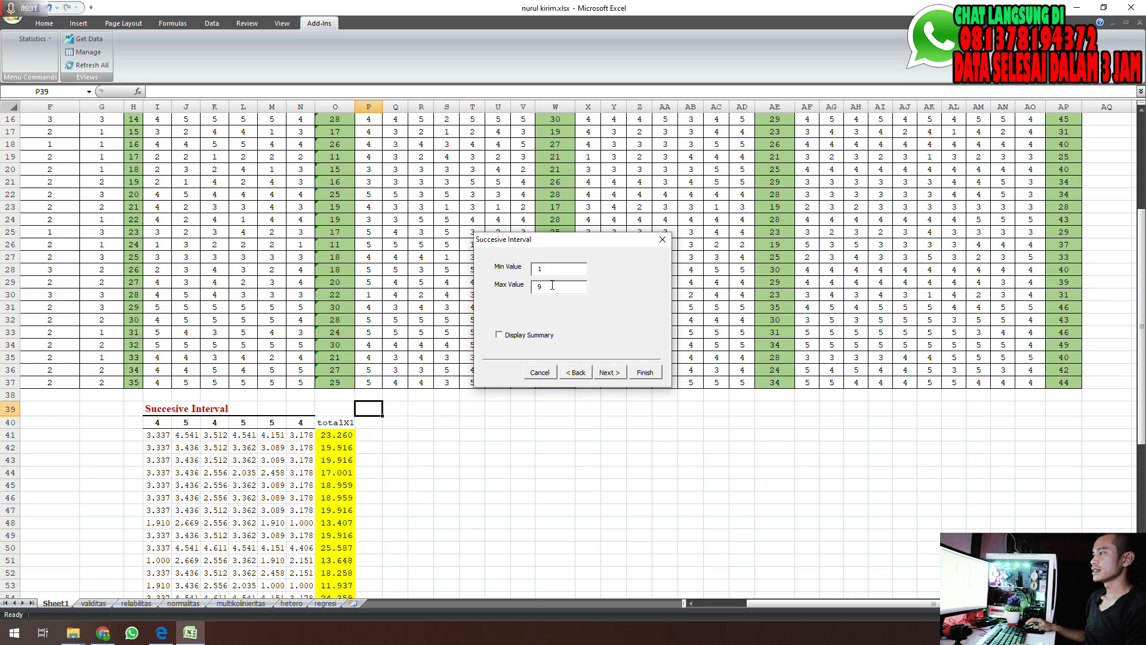
text(5)
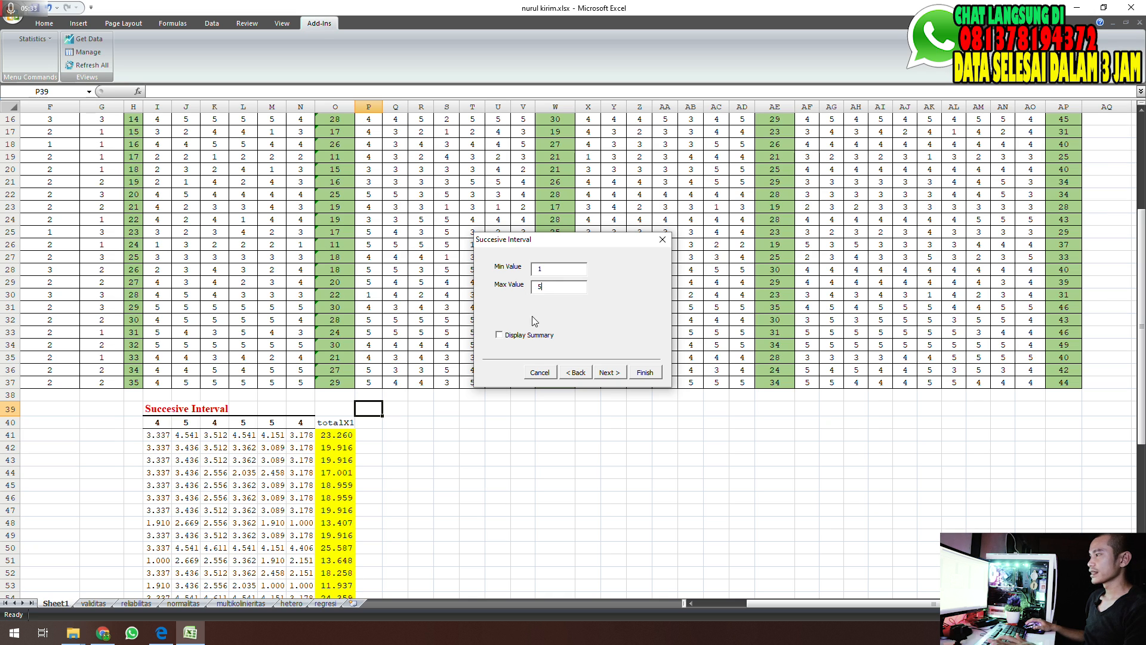
click(603, 373)
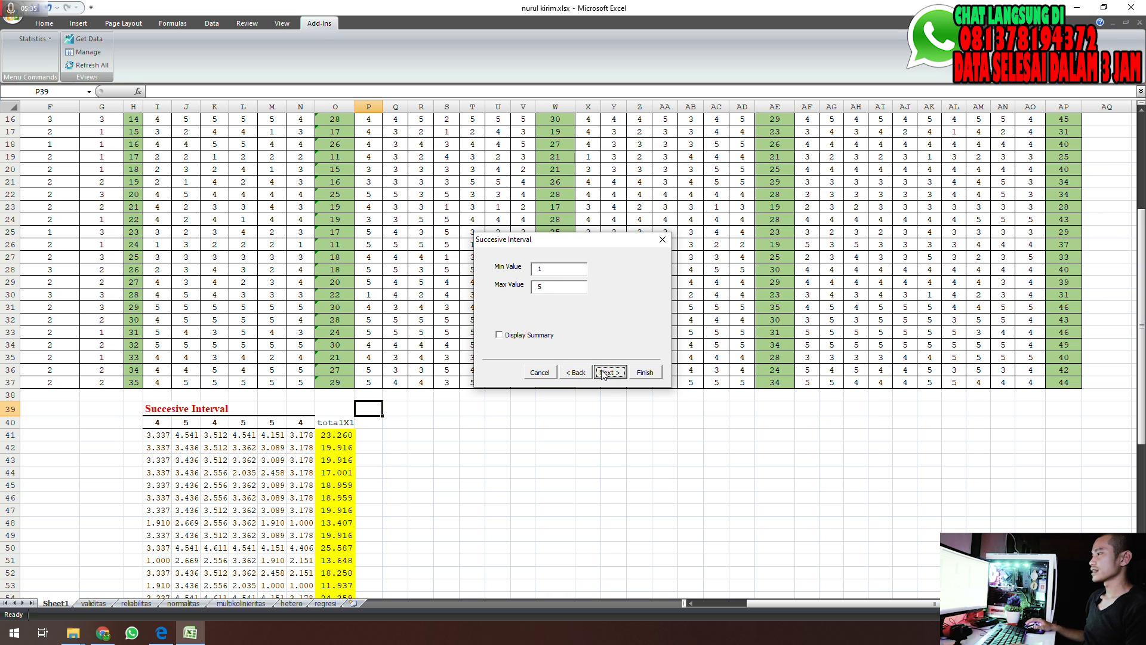
click(641, 374)
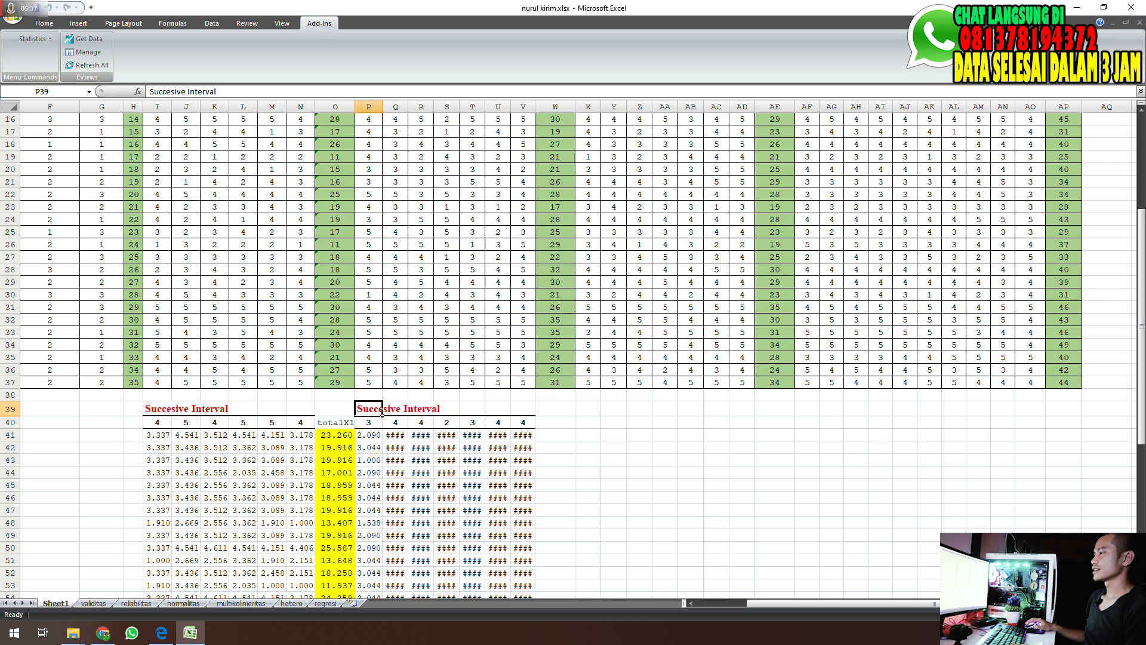
Add the header totalx2 in cell W40 beside the converted X2 columns
scroll(573, 352, down, 5)
scroll(573, 352, up, 3)
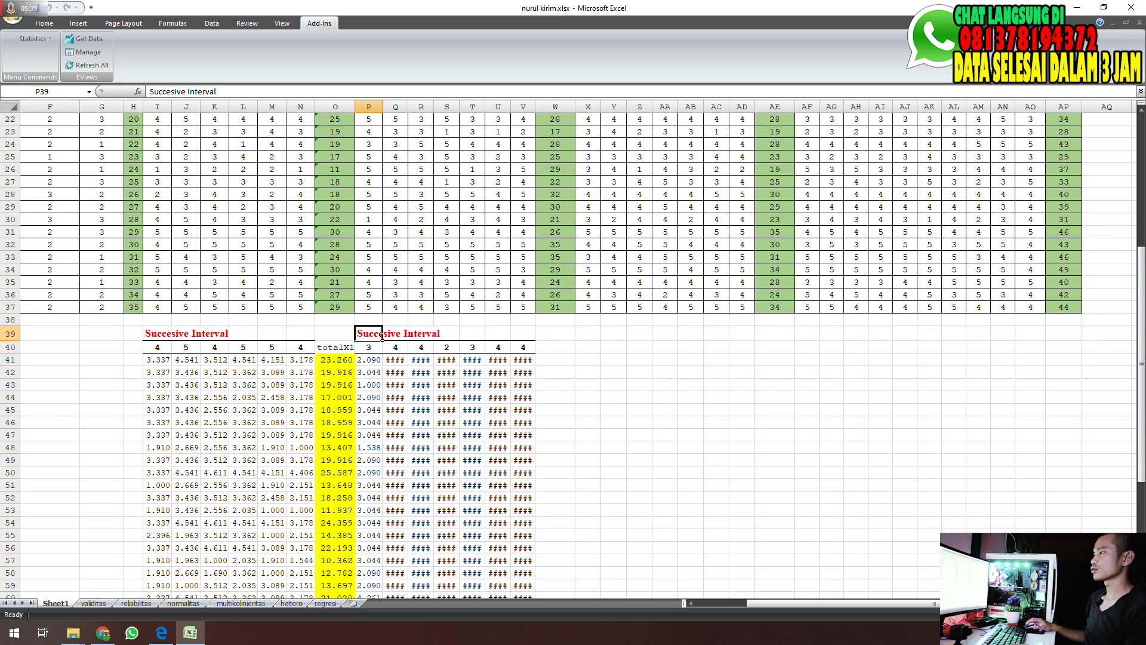
click(554, 348)
text(totalx2)
key(Return)
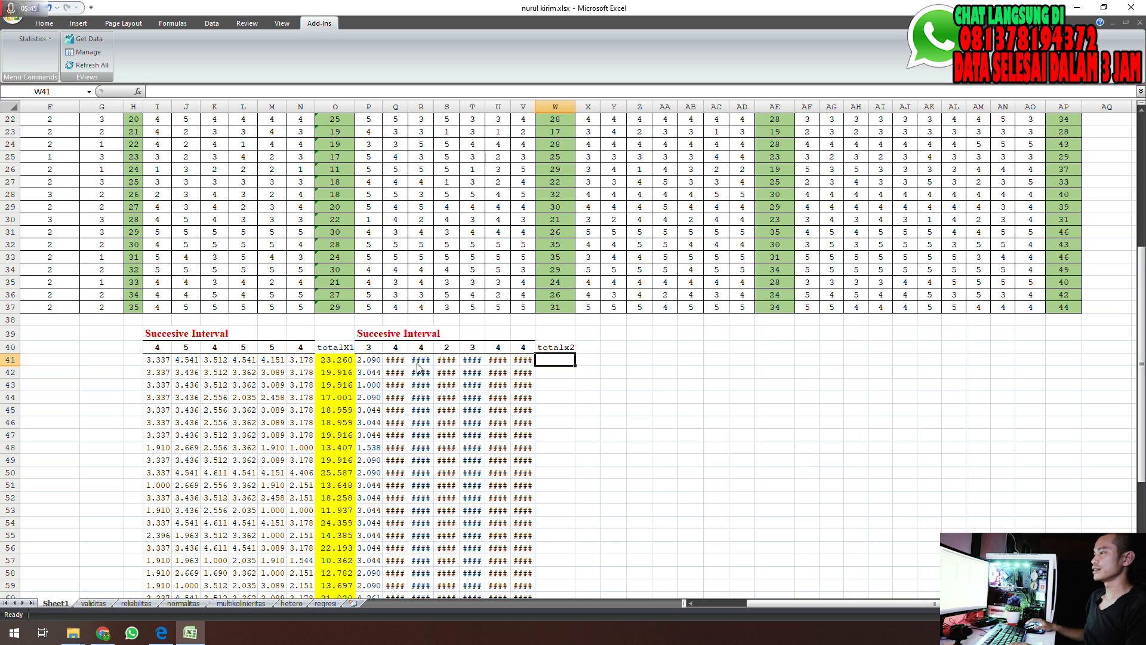
AutoFit the width of columns P to V to show the converted X2 values
drag(368, 360, 524, 360)
click(44, 23)
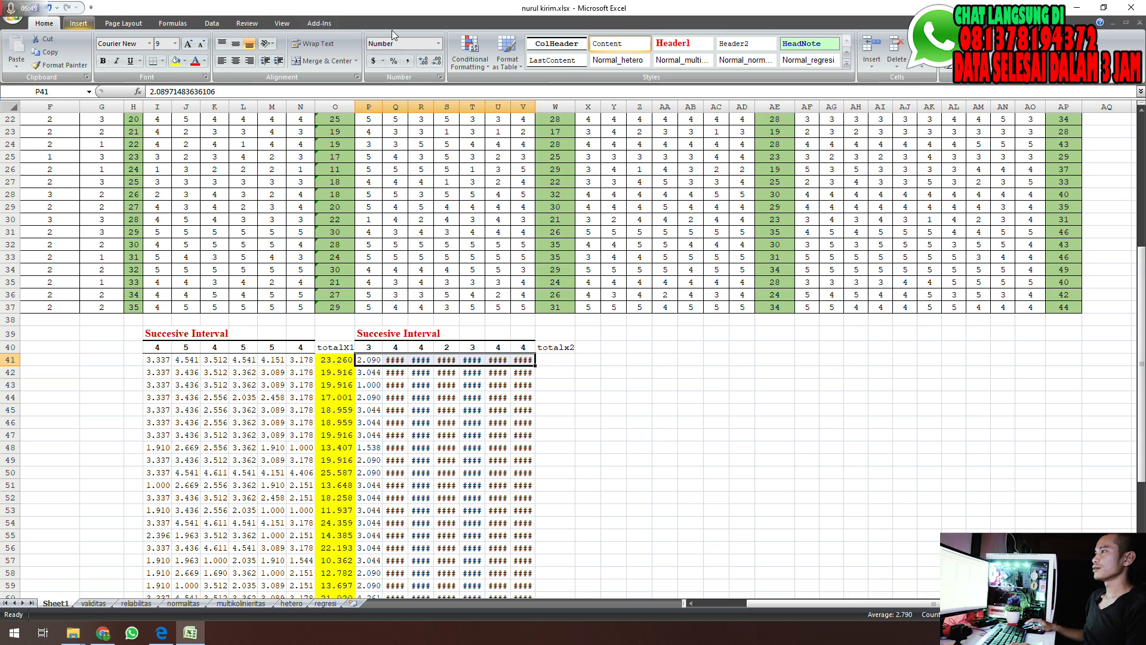
click(922, 60)
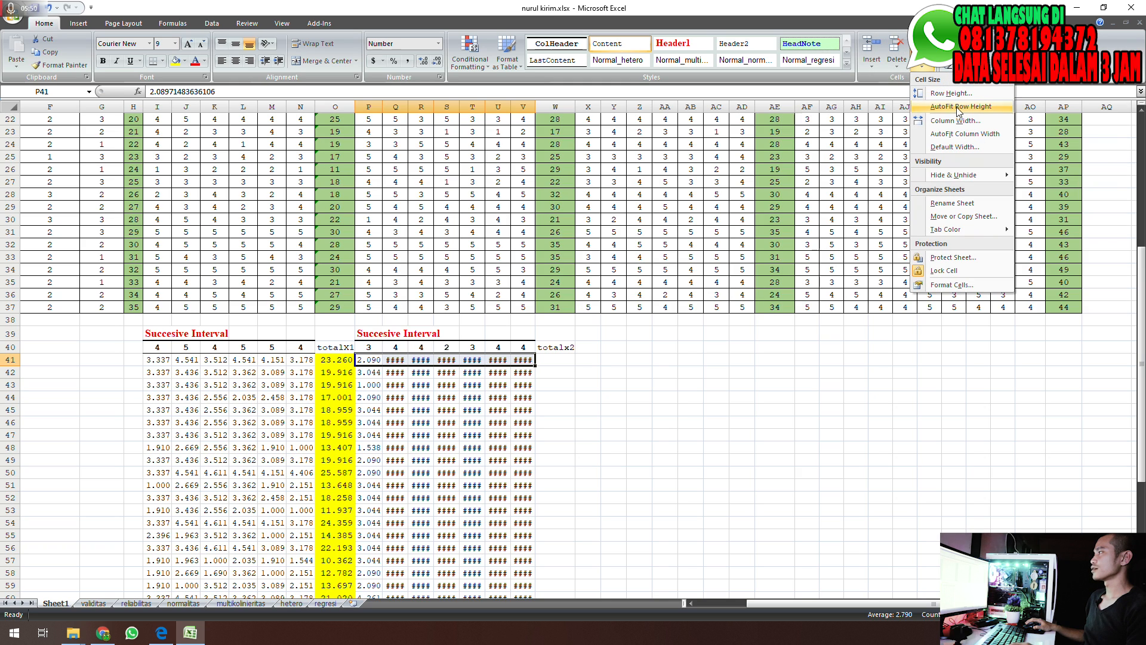
click(967, 133)
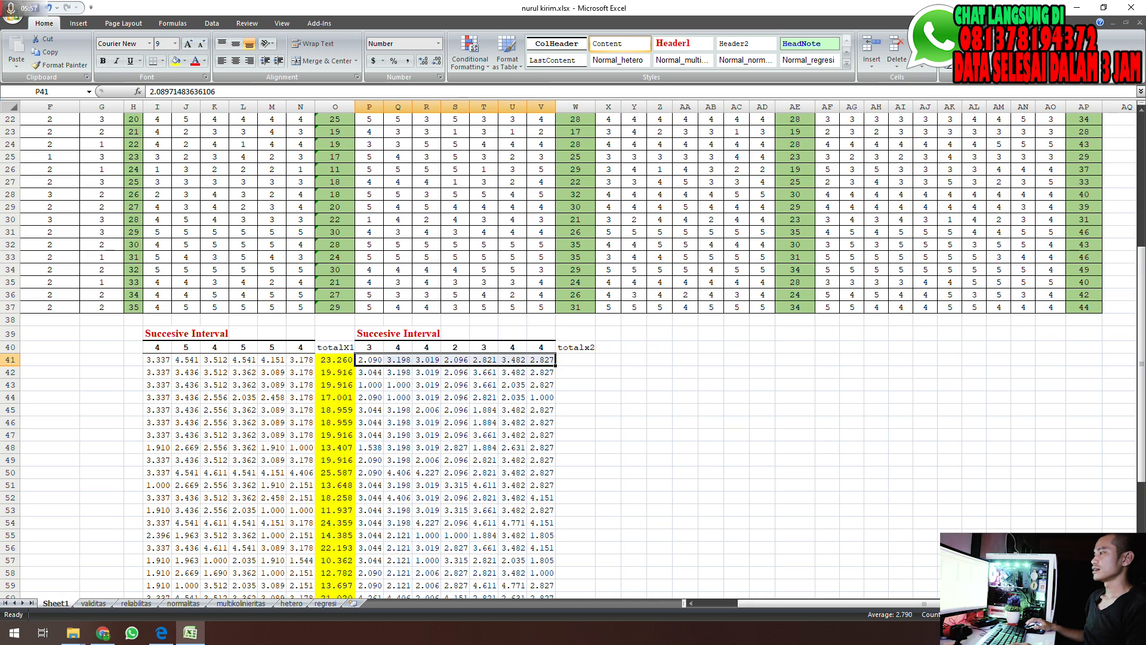
Total the converted X2 scores from cell W41 downward with =SUM(P41:V41) and shade the totals yellow
click(576, 359)
text(=sum)
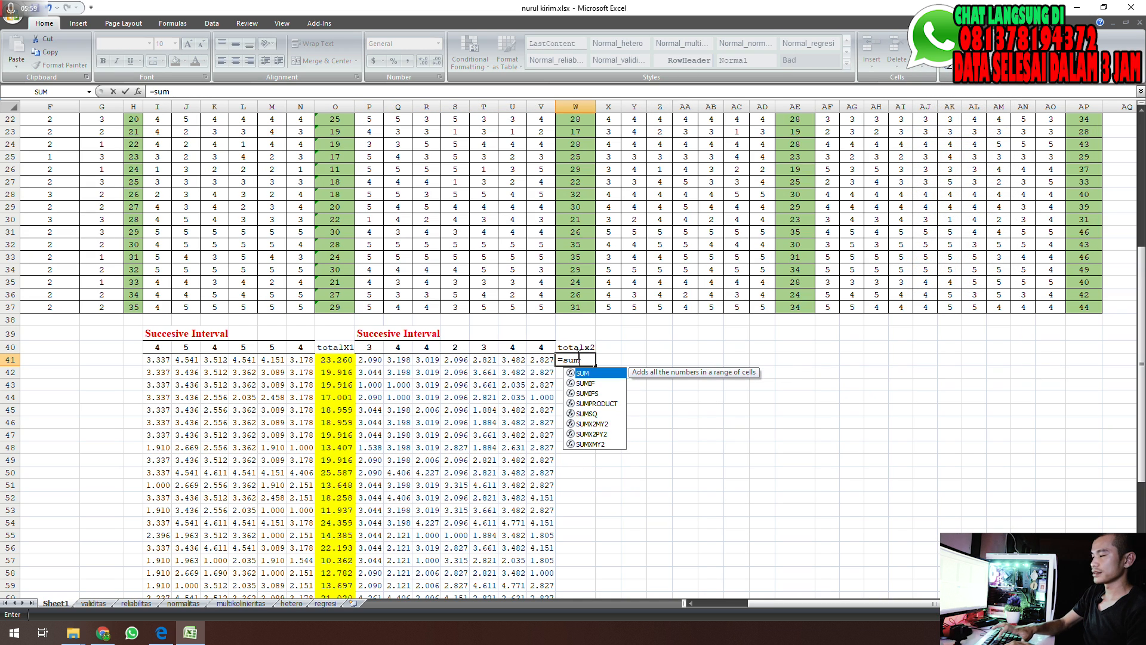
text(()
click(369, 360)
drag(369, 359, 546, 360)
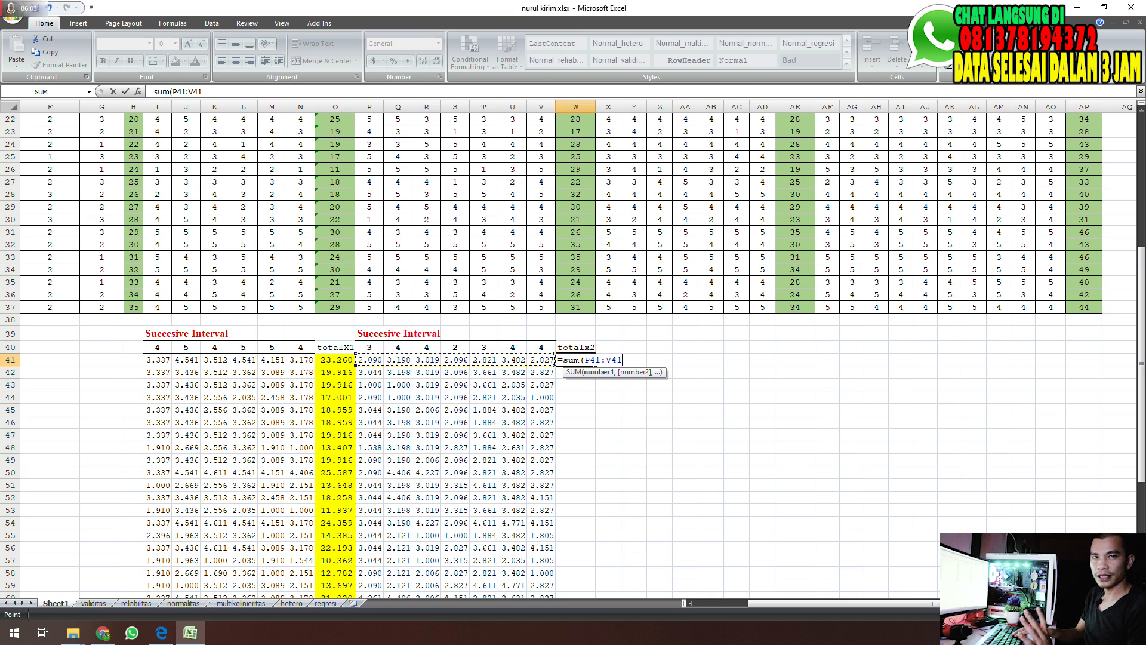
key(Return)
key(Up)
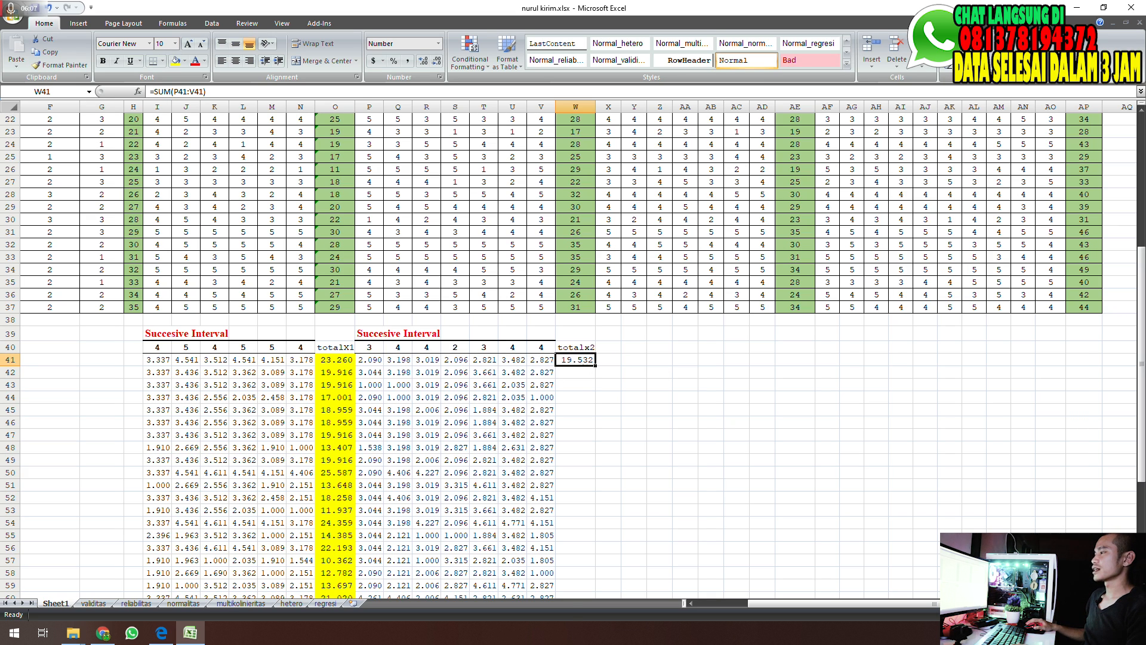
double_click(595, 365)
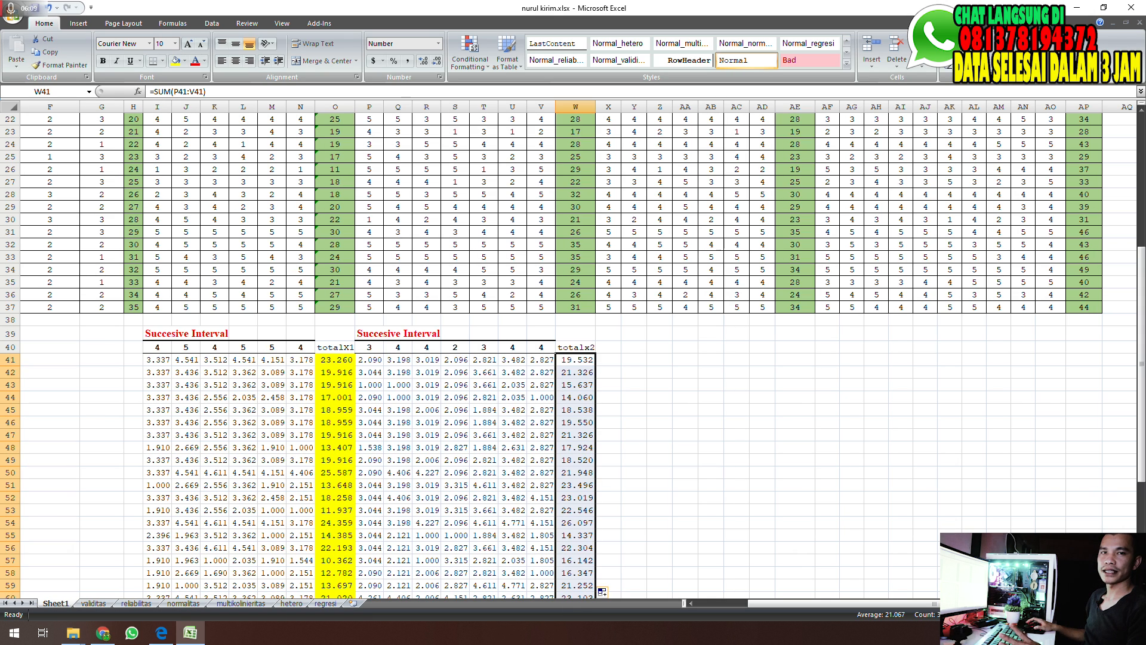
click(176, 62)
Convert the X3 scores in Sheet1 cells X3:AD37 with Succesive Interval, using all variables, Min Value 1 and Max Value 5
scroll(573, 251, up, 1)
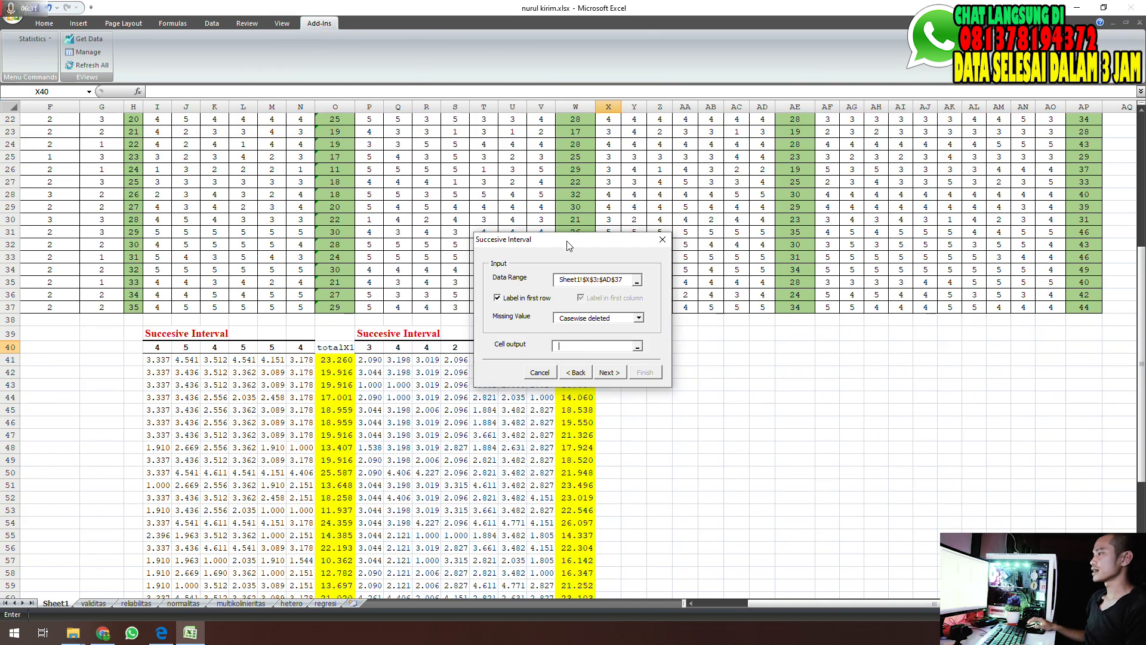
click(348, 203)
click(375, 111)
click(348, 203)
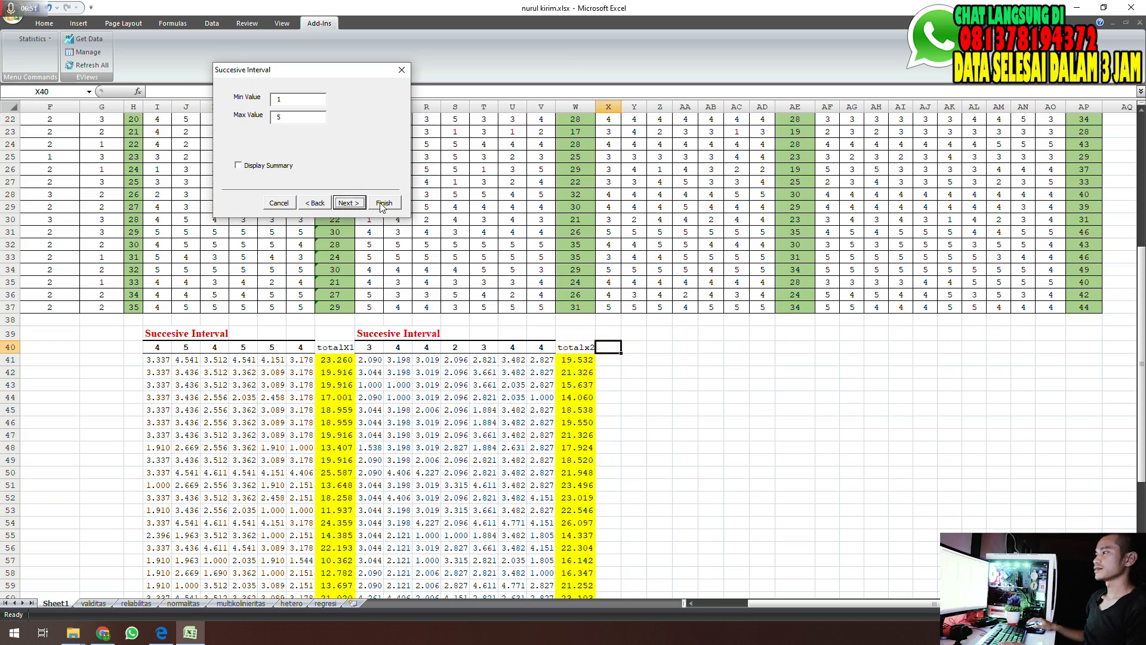
click(384, 203)
Add the header totalx2 in cell AE40 and total the converted X3 scores below it with =SUM(X41:AD41)
click(794, 347)
text(totalx2)
key(Return)
text(=sum()
key(Return)
mouse_move(608, 359)
mouse_down()
mouse_move(762, 360)
mouse_move(802, 525)
mouse_up()
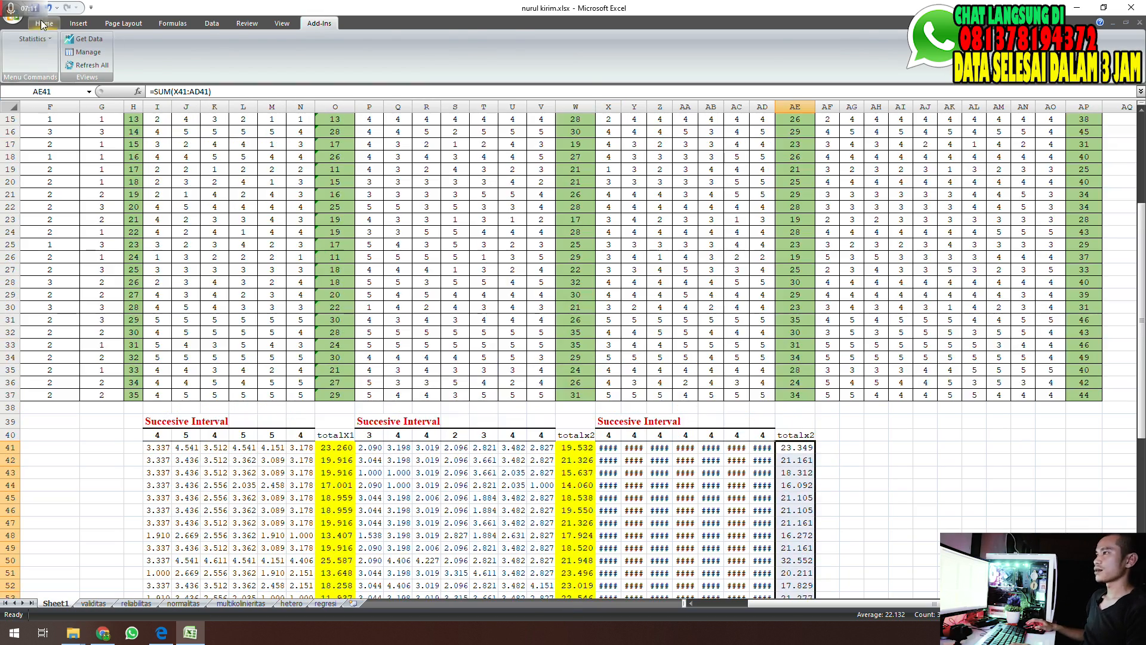
Shade the X3 totals in column AE yellow and correct their header in AE40 to totalx3
click(44, 23)
click(175, 61)
double_click(803, 435)
key(BackSpace)
text(3)
key(Return)
Set up a Succesive Interval conversion of the Y1 scores in AF3:AO37, with the output placed below them in column AF
scroll(803, 358, up, 5)
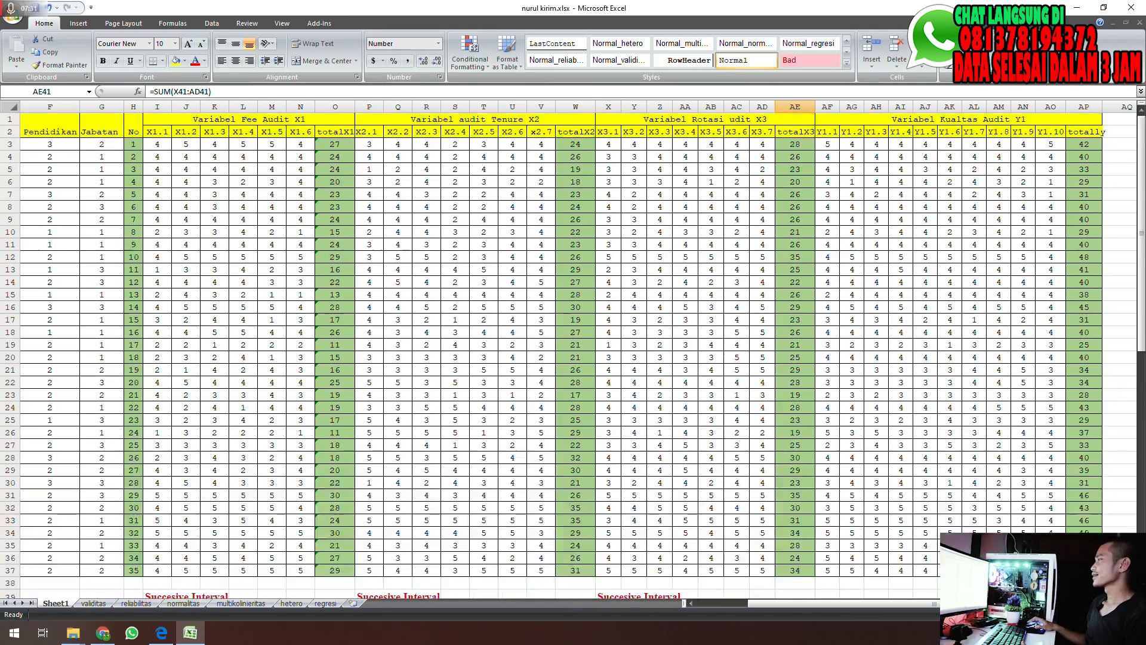
scroll(803, 358, down, 5)
click(826, 409)
click(320, 23)
click(33, 39)
click(48, 68)
scroll(826, 358, up, 5)
click(638, 279)
drag(827, 144, 1051, 571)
click(827, 483)
Complete the remaining Succesive Interval settings and run the conversion of the Y1 scores
click(610, 372)
click(610, 373)
click(515, 334)
click(610, 373)
click(644, 372)
Add the header totally in AP40, sum the converted Y1 scores in AF to AO below it, and shade the totals yellow
scroll(827, 359, down, 4)
click(1083, 347)
text(totally)
key(Return)
text(=sum()
key(Return)
mouse_move(828, 360)
mouse_down()
mouse_move(1050, 360)
mouse_move(1050, 372)
mouse_up()
click(44, 23)
click(175, 61)
AutoFit the width of columns AF to AO so the converted Y1 values fit
click(922, 54)
click(955, 133)
click(858, 410)
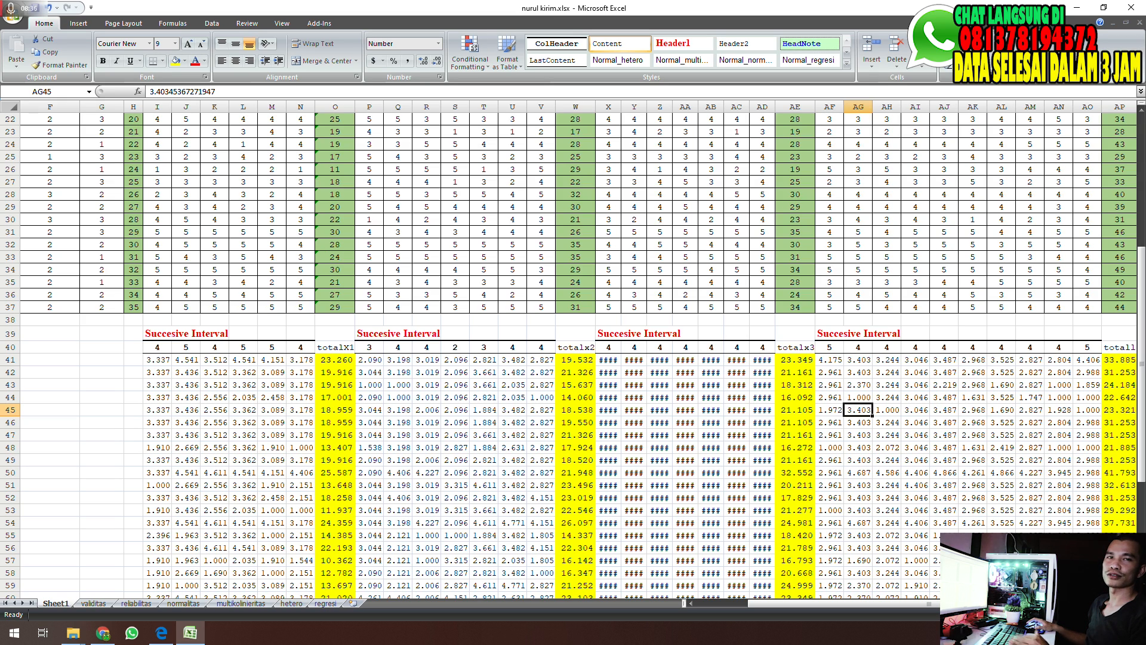
Copy the item and total headers X1.1 through totally from row 2 and paste them transposed into column A of a new sheet
scroll(573, 352, up, 7)
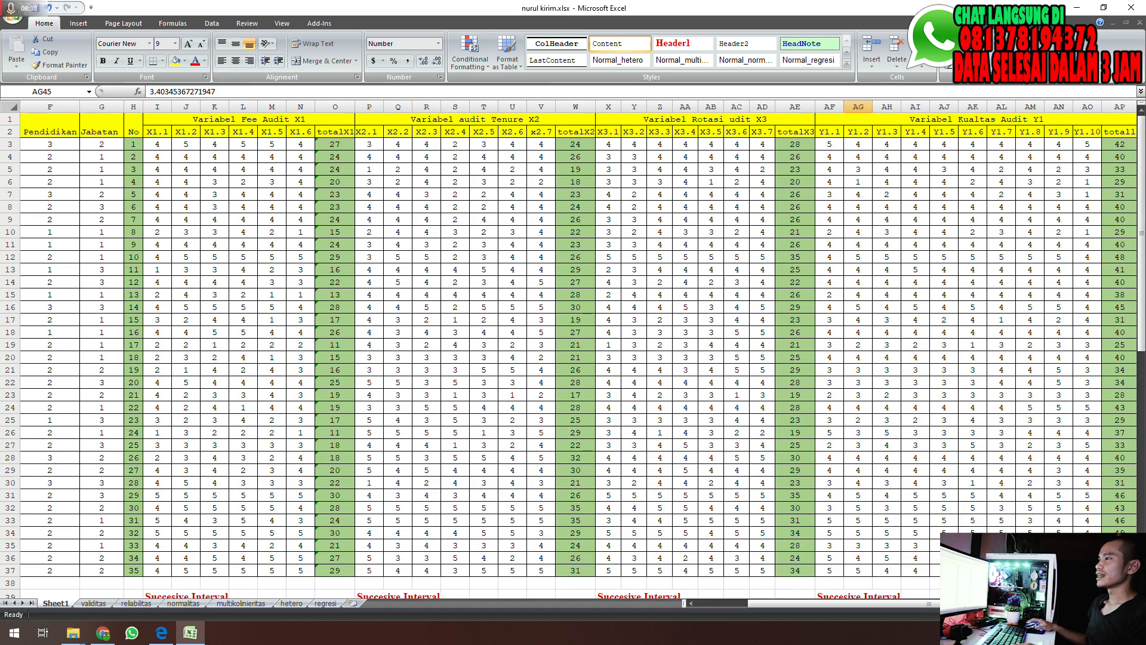
drag(157, 132, 986, 132)
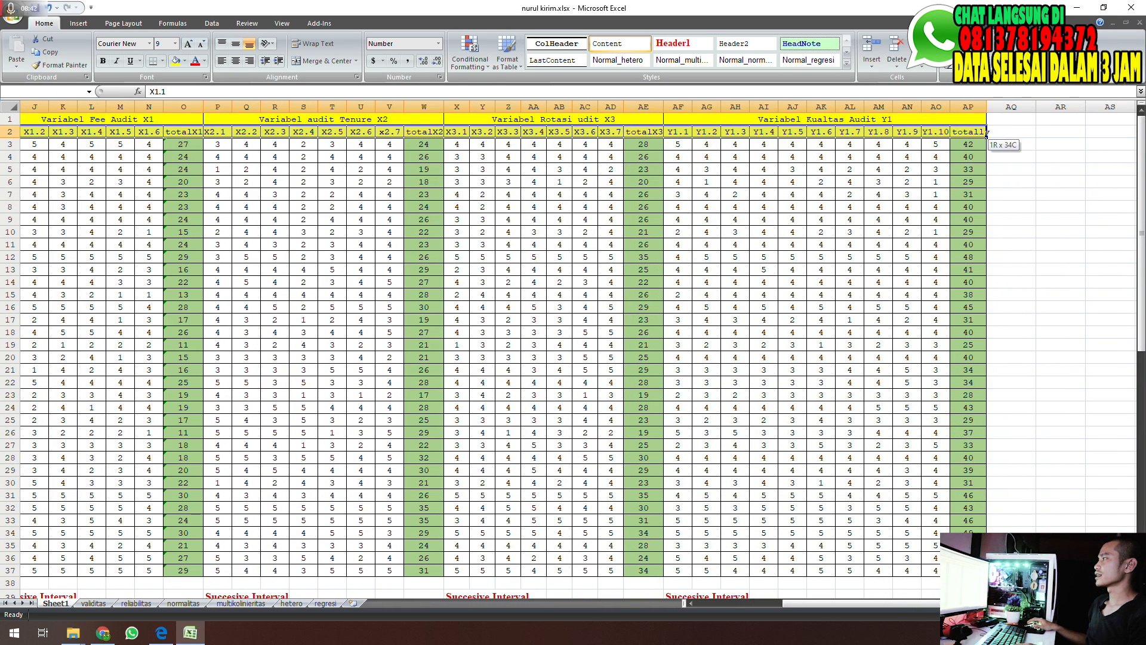
key(ctrl+c)
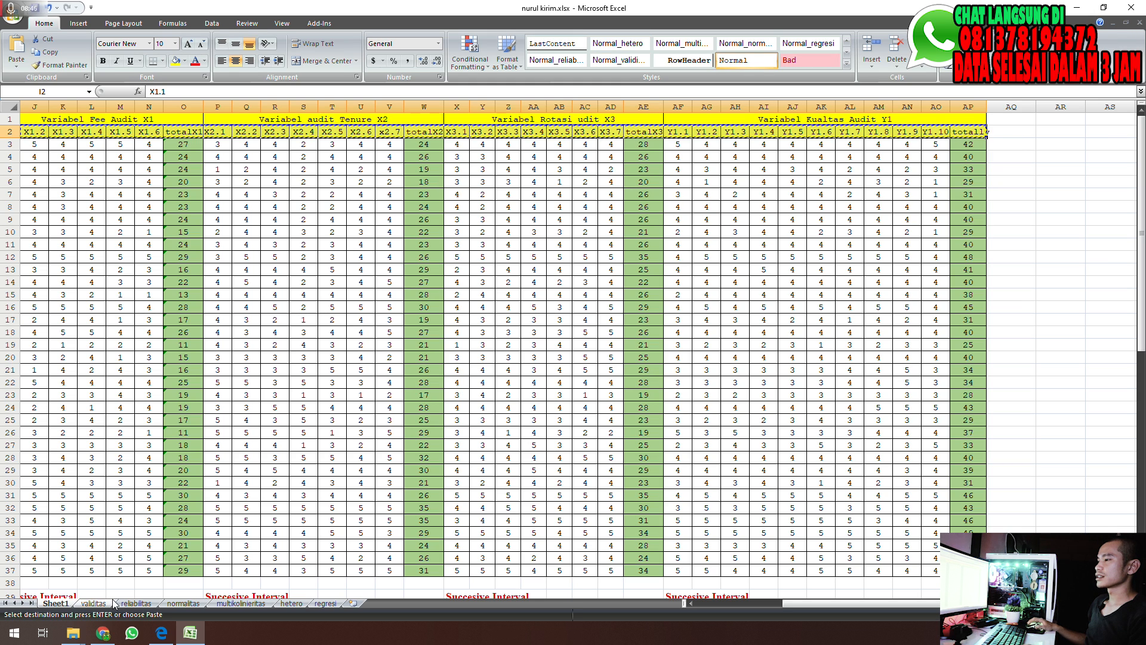
click(354, 603)
click(16, 65)
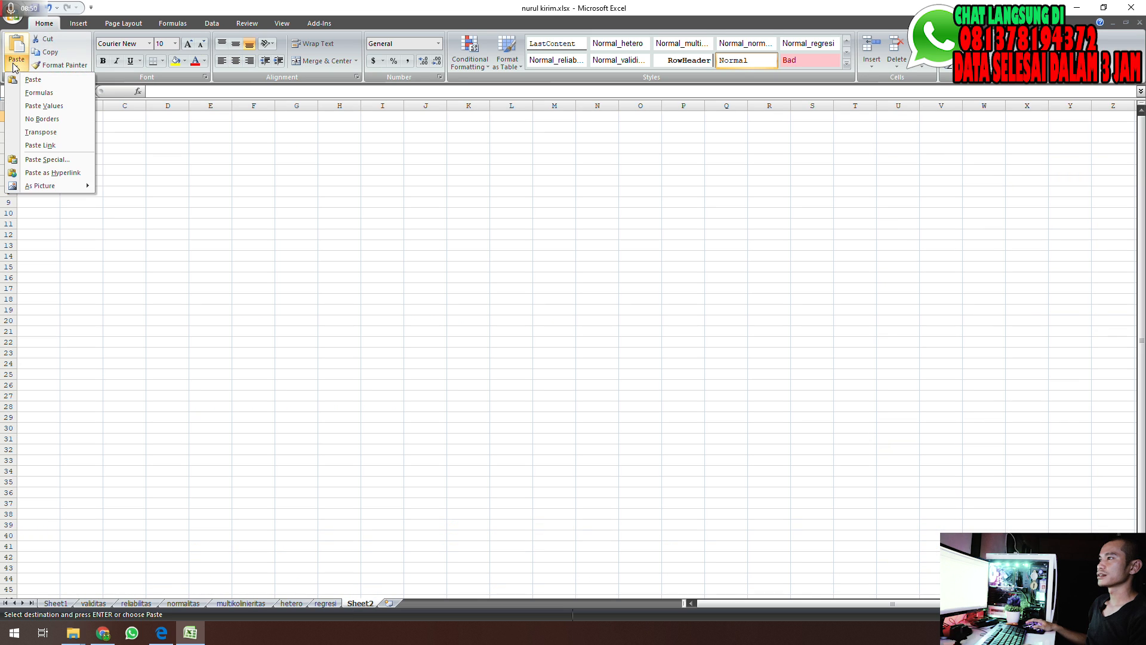
click(34, 132)
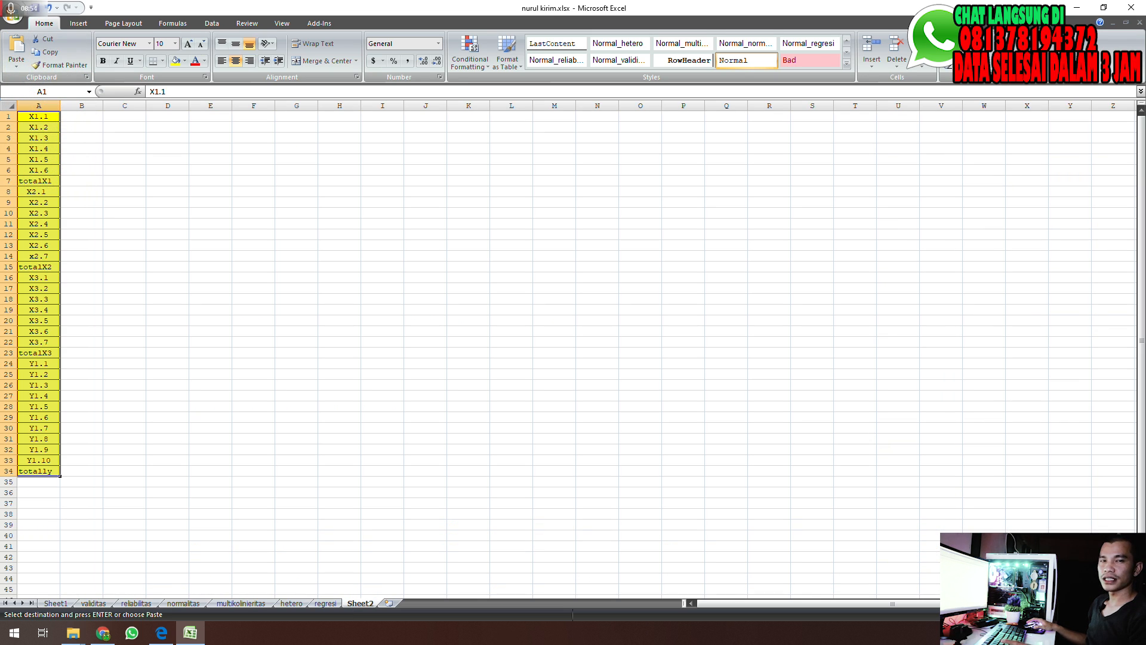
Remove all spaces from the transposed variable names in A1:A34 by replacing each space with nothing
key(ctrl+f)
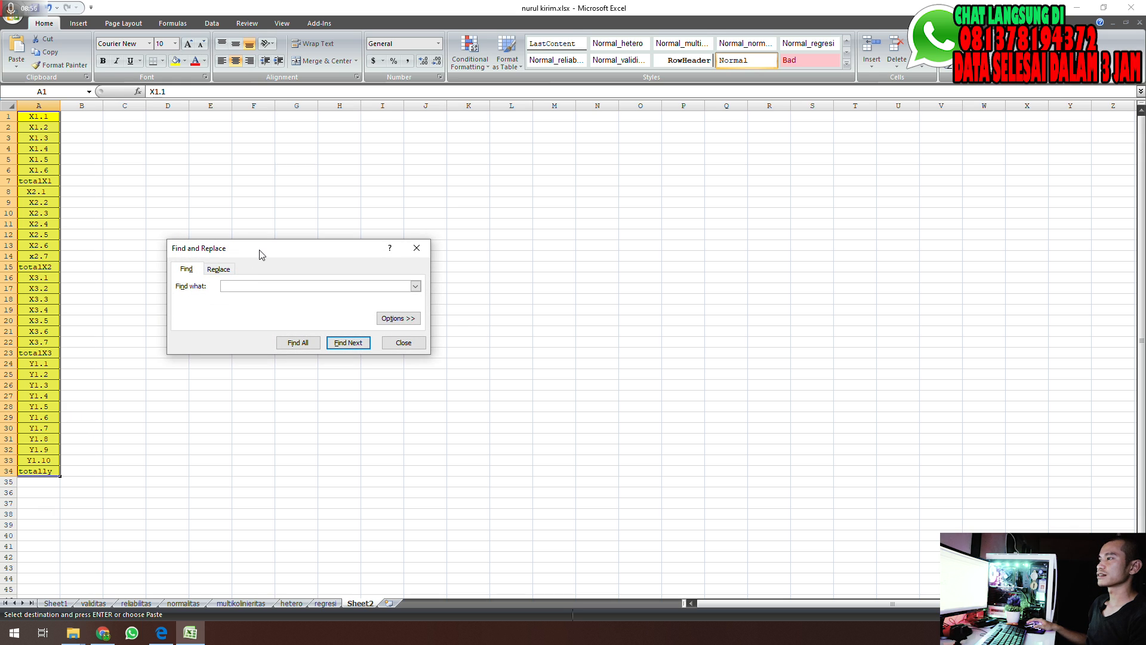
drag(259, 250, 292, 221)
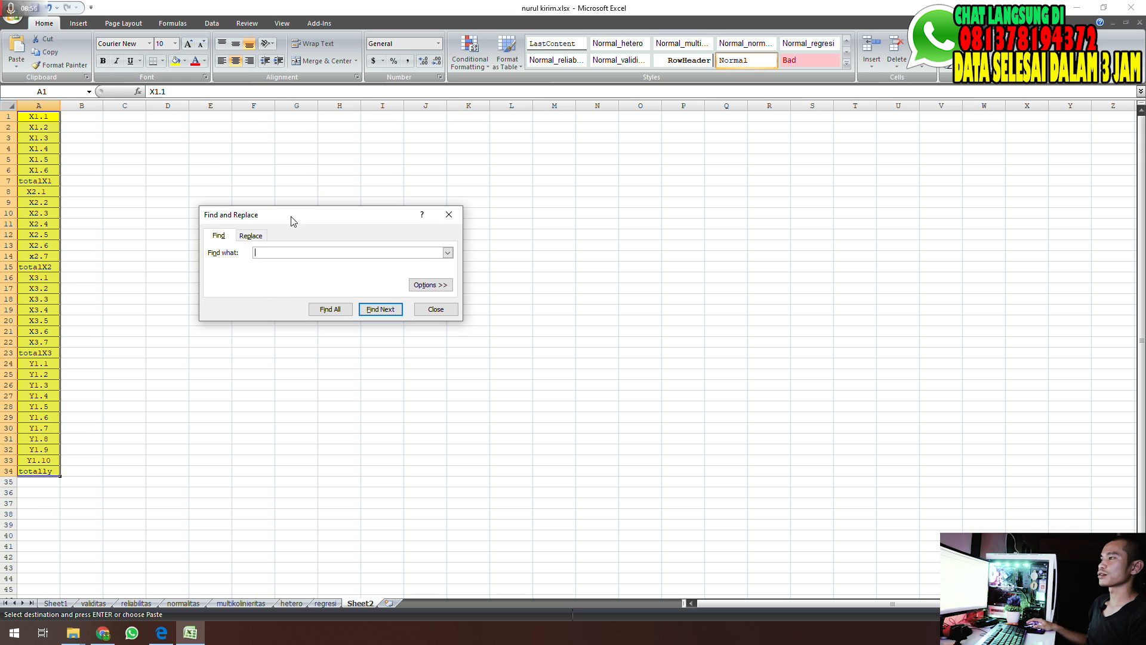
click(251, 235)
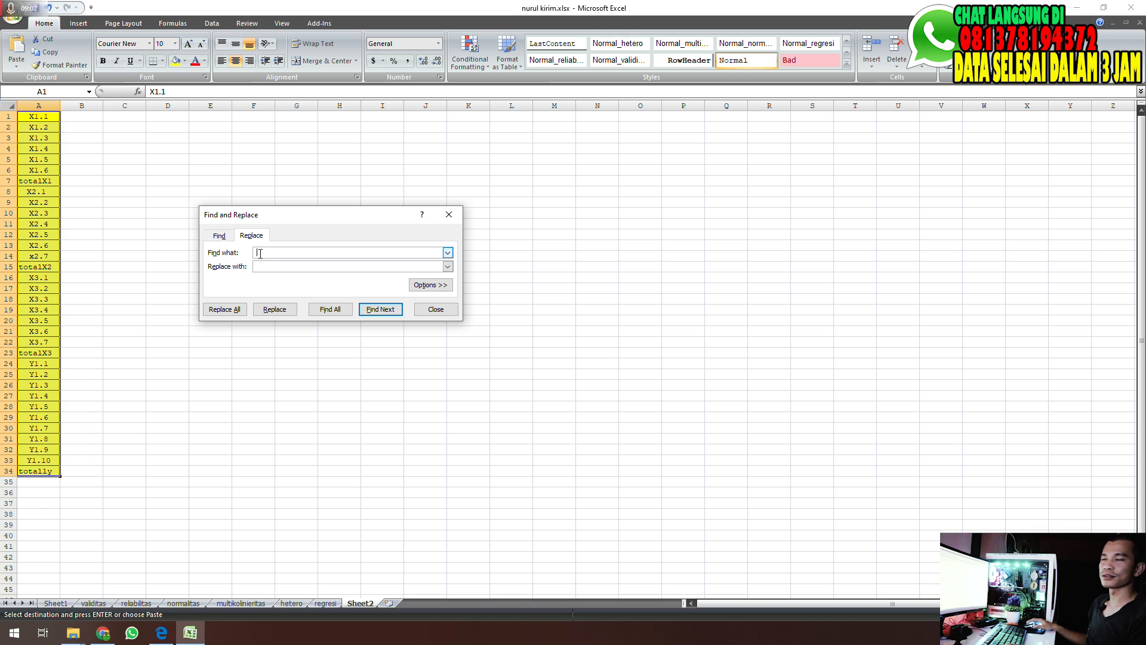
click(257, 269)
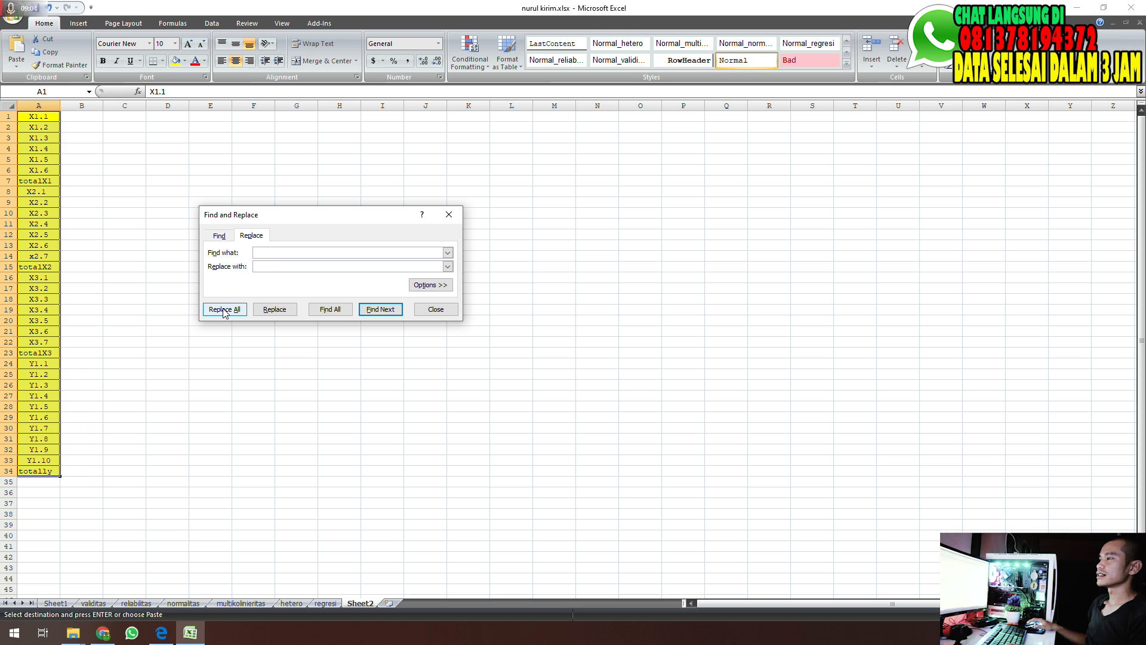
click(225, 310)
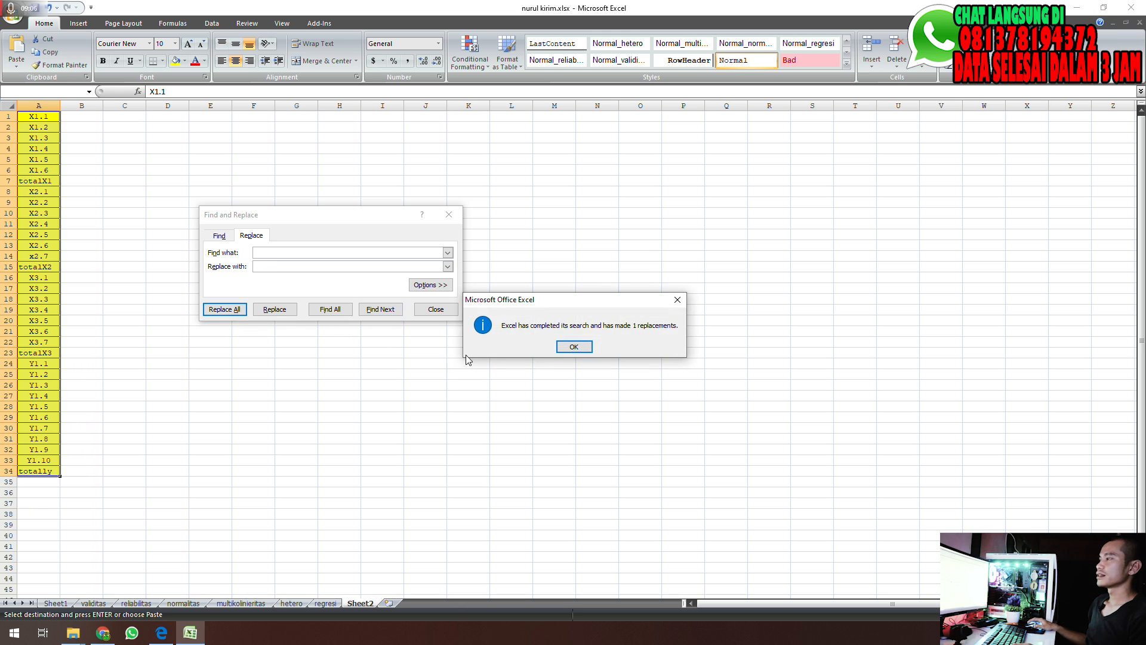
click(573, 347)
click(435, 309)
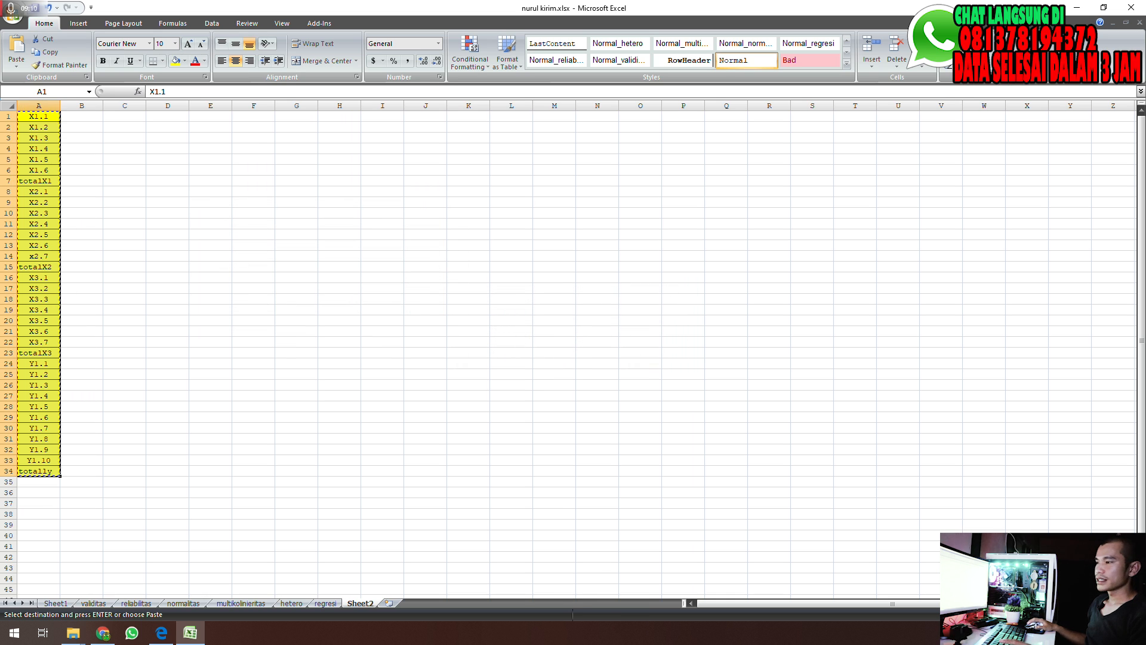
Switch to IBM SPSS Statistics 20 and dismiss its startup dialog to get an empty data set
key(super)
text(spss)
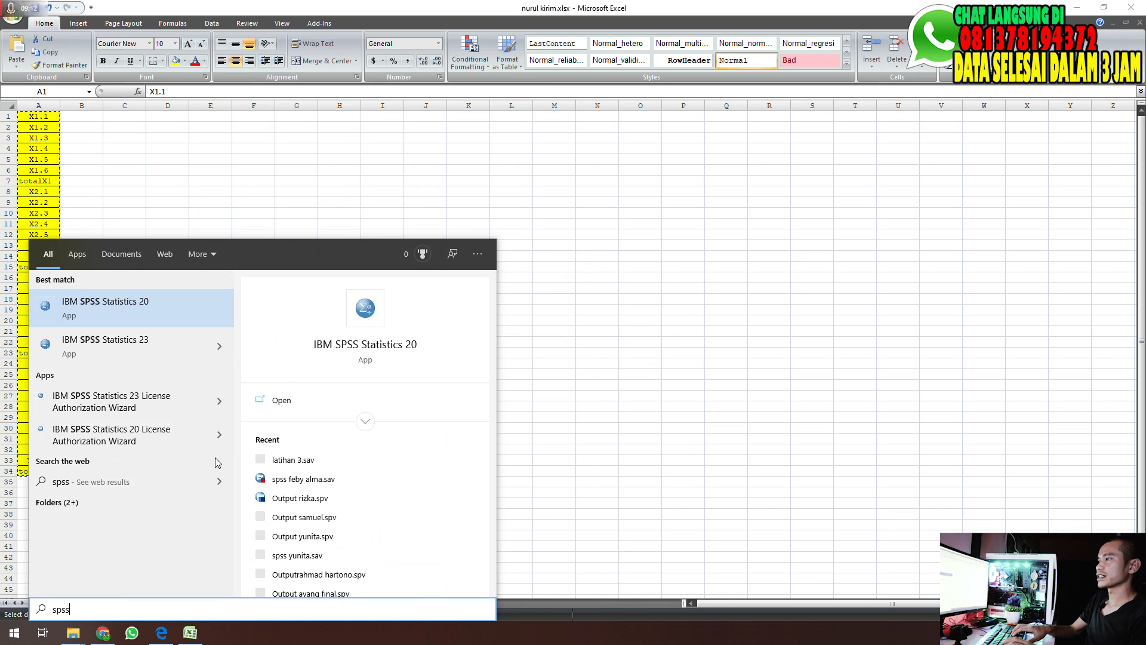
key(Return)
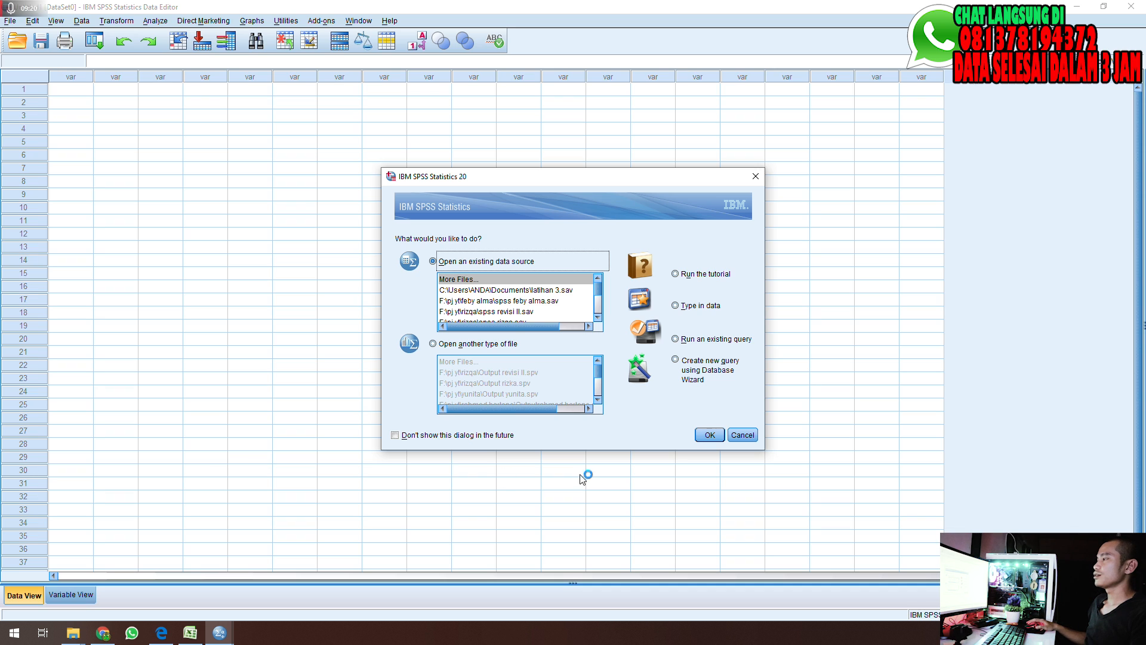
click(741, 434)
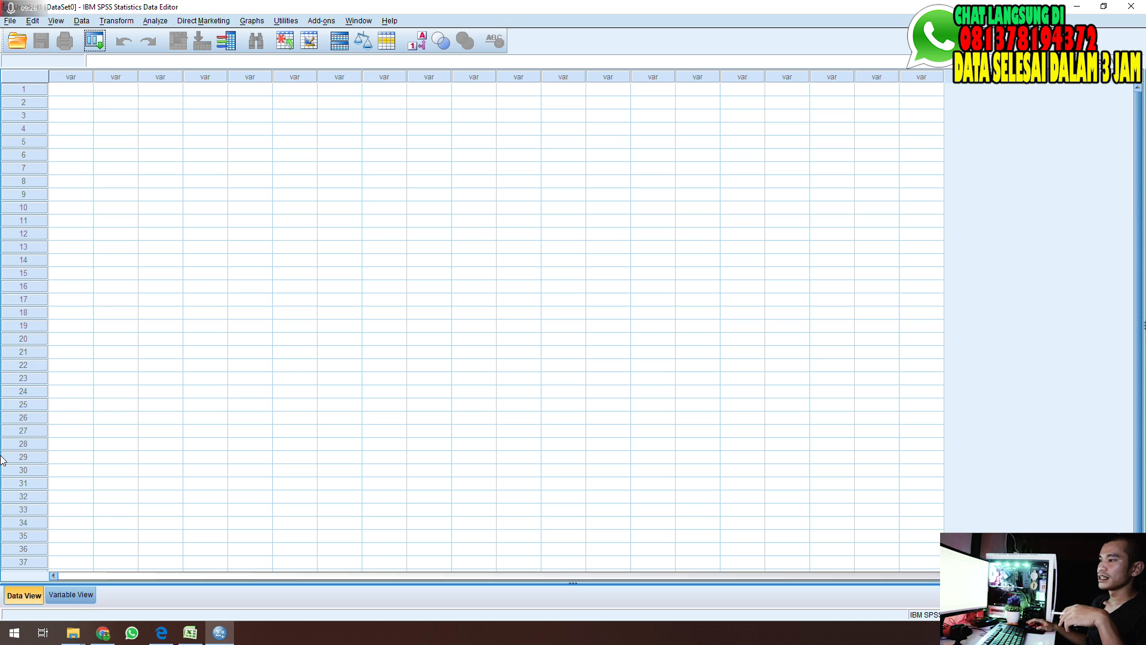
Paste the copied variable names into the Name column of Variable View, starting at the first row
click(68, 598)
click(32, 593)
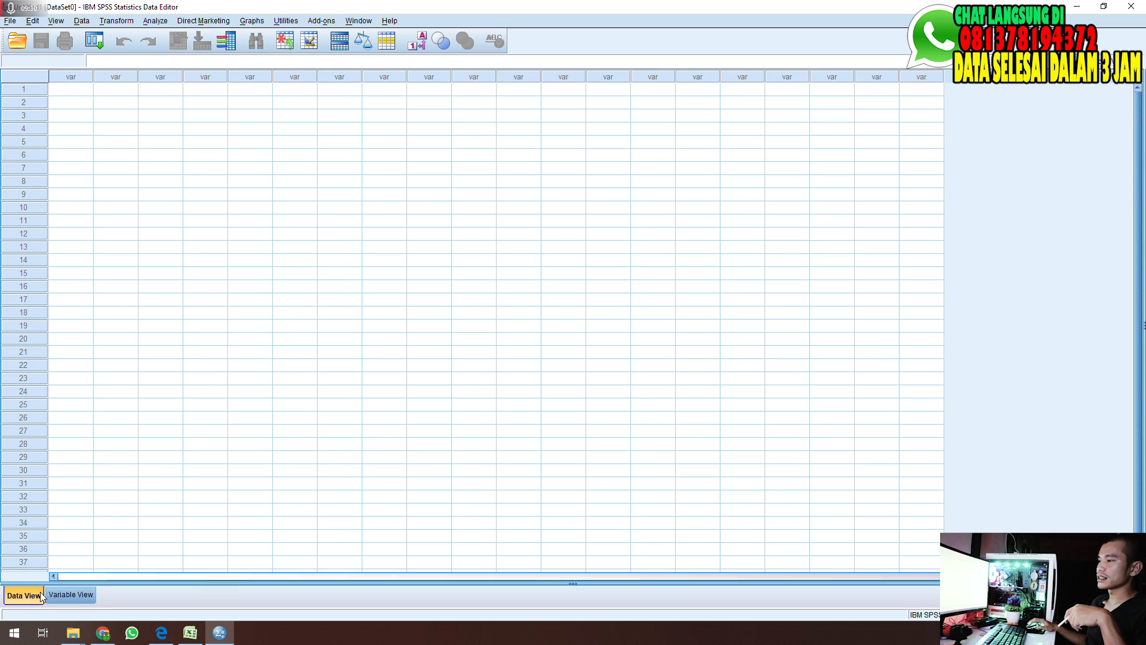
click(60, 595)
click(71, 80)
right_click(71, 82)
click(86, 106)
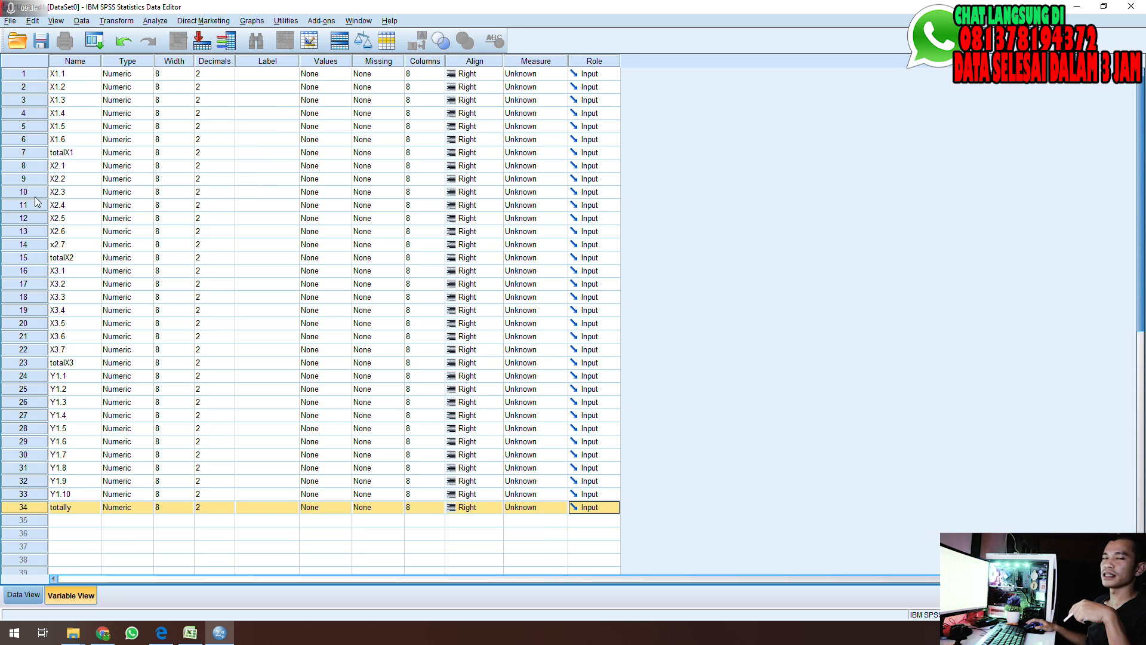
click(71, 74)
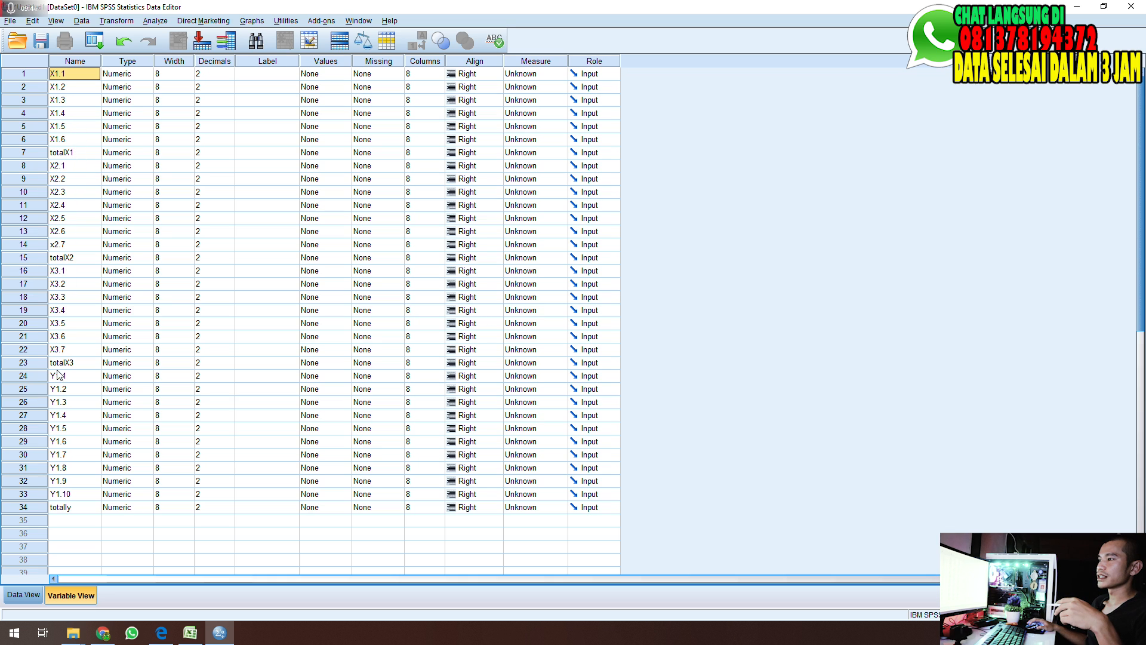
Widen the Label column in Variable View to make room for the variable titles
click(253, 158)
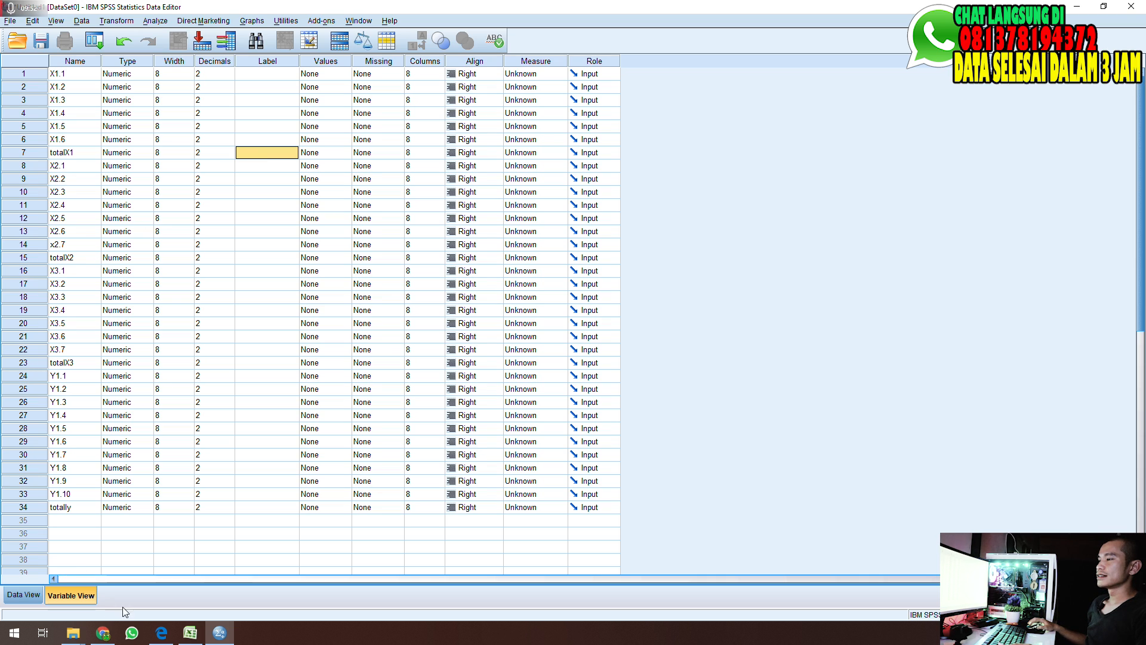
click(188, 637)
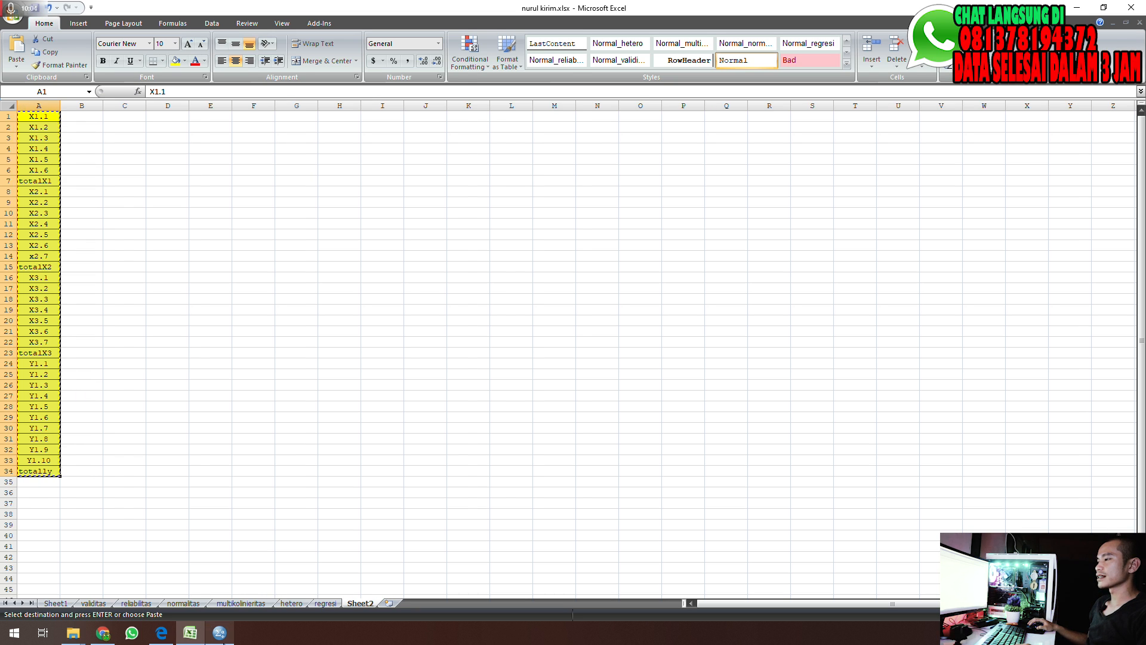
click(219, 633)
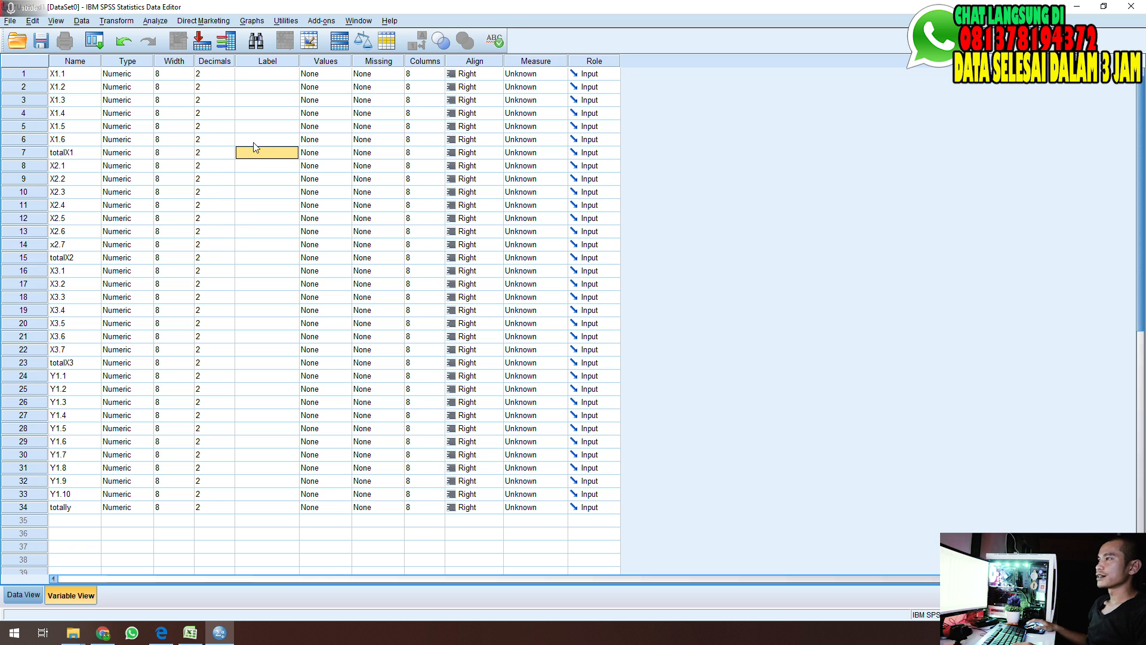
drag(299, 63, 373, 63)
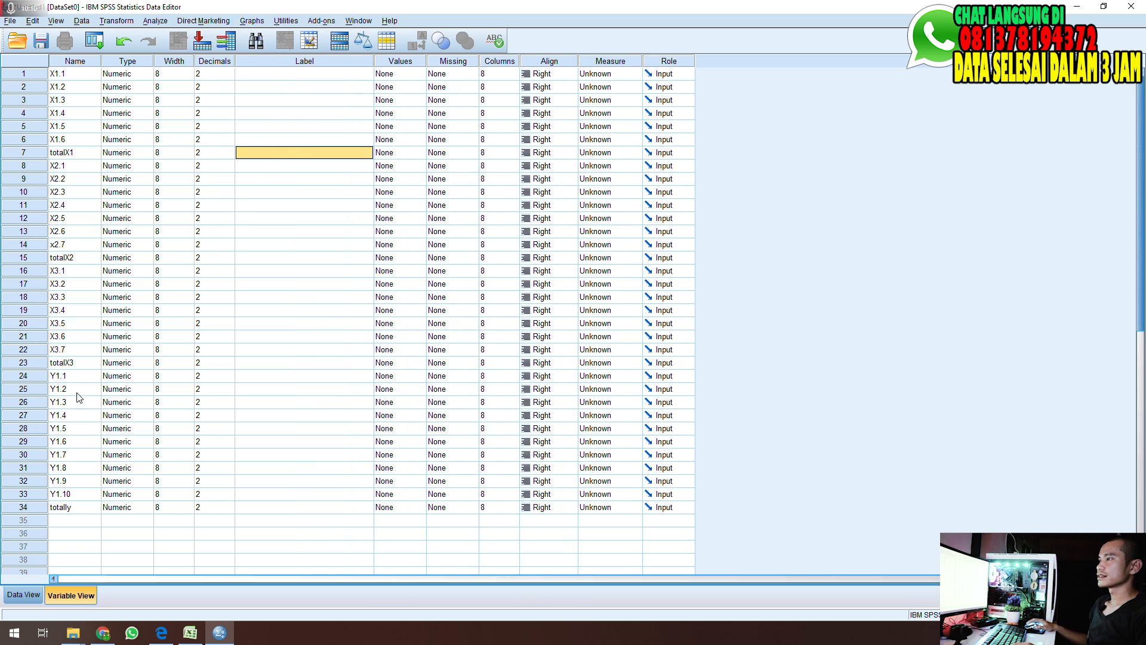
Copy the title Variabel Fee Audit X1 from Sheet1 in Excel and enter it as the label of totalX1 in SPSS
click(185, 638)
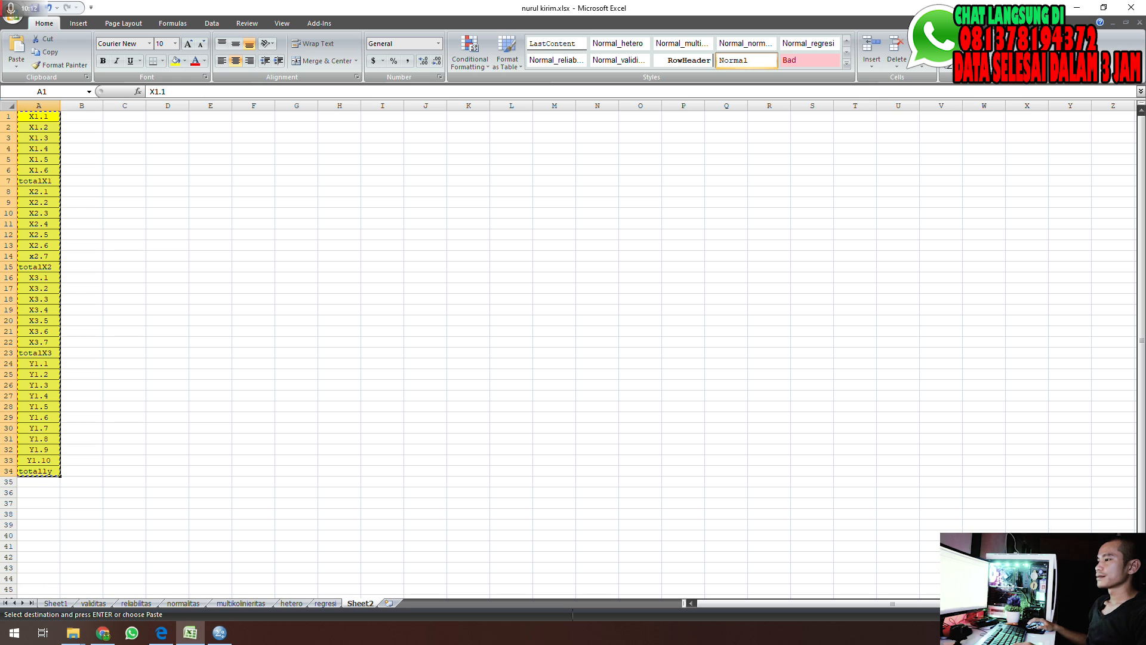
click(57, 601)
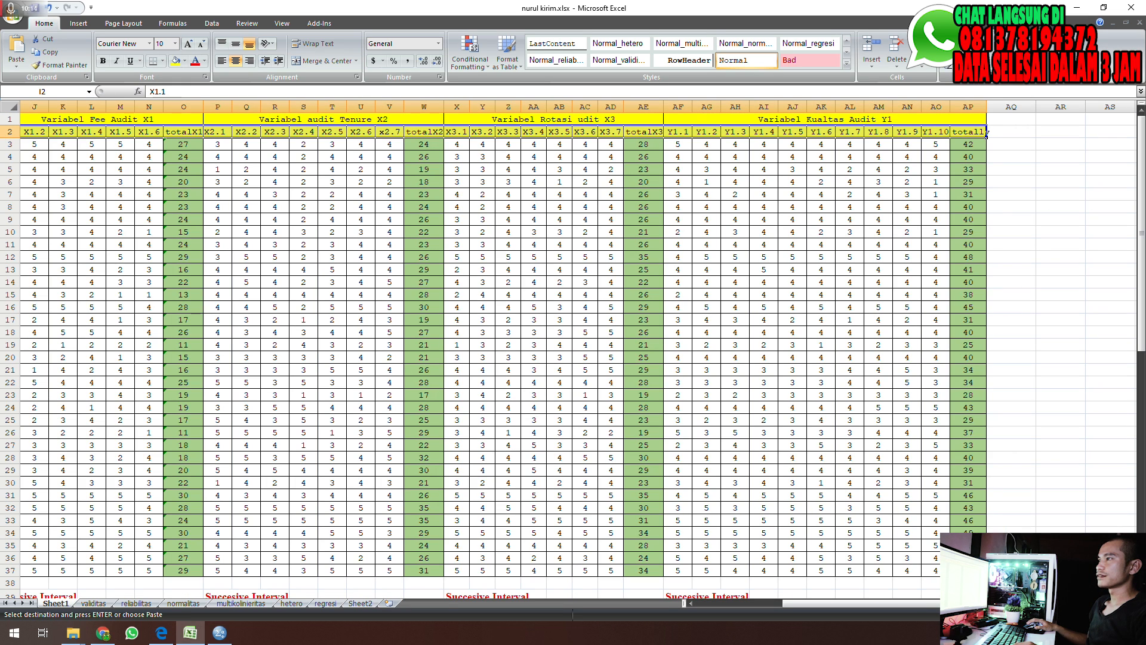
click(201, 122)
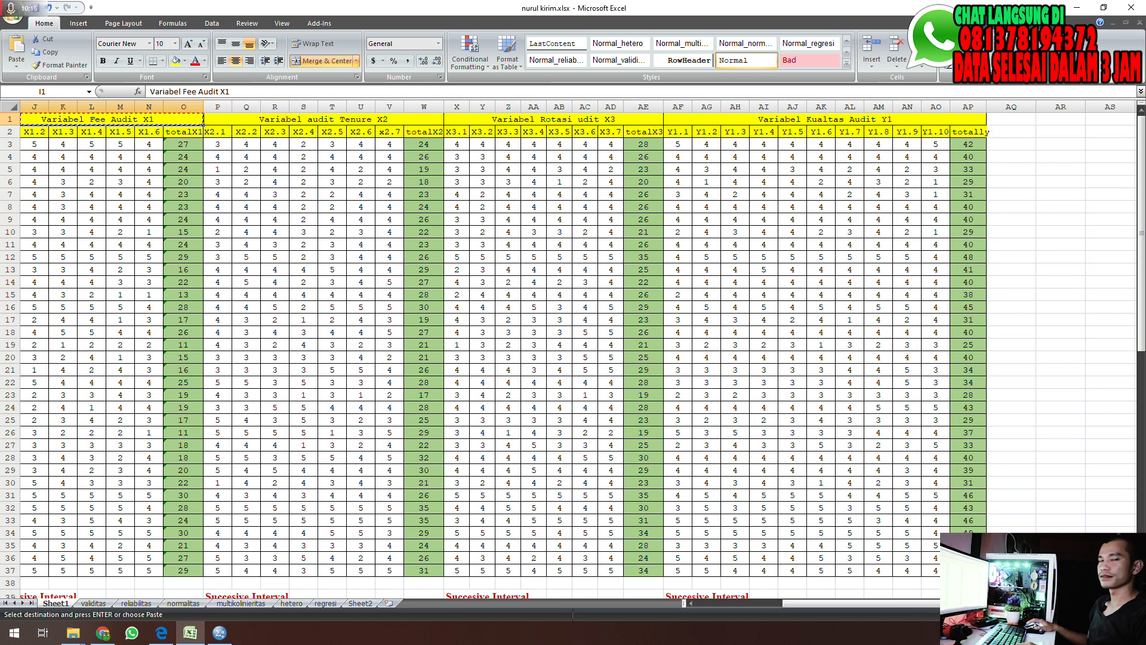
key(alt+Tab)
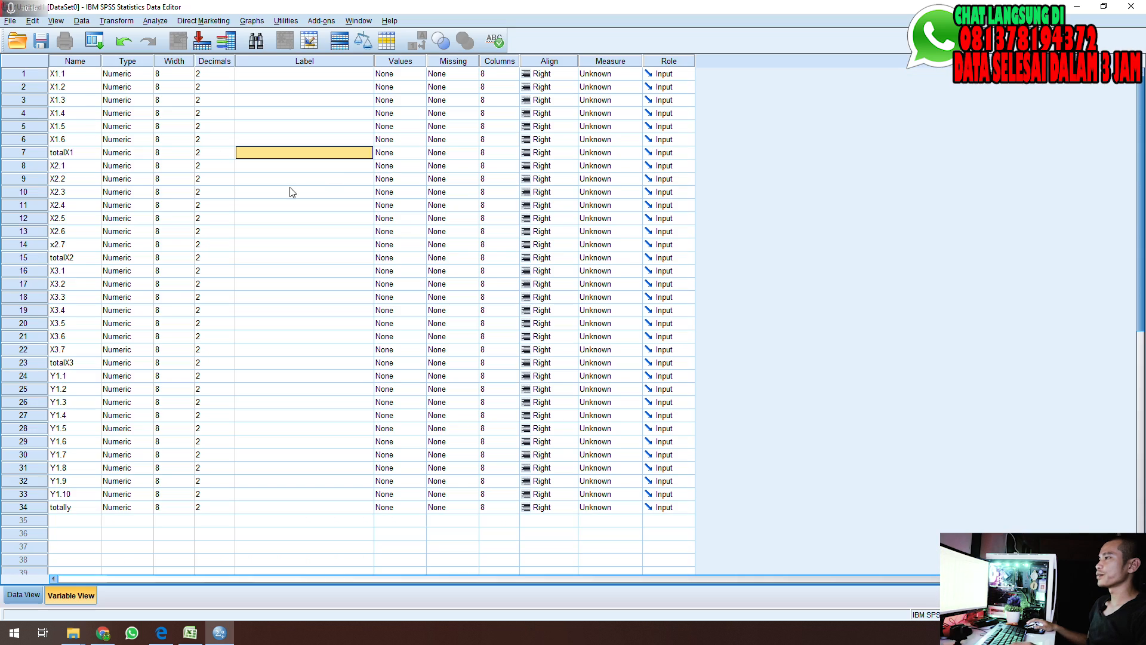
text(Variabel Fee Audit X1)
Copy the title Variabel audit Tenure X2 from Sheet1 in Excel and paste it as the label of totalX2 in SPSS
click(243, 257)
key(alt+Tab)
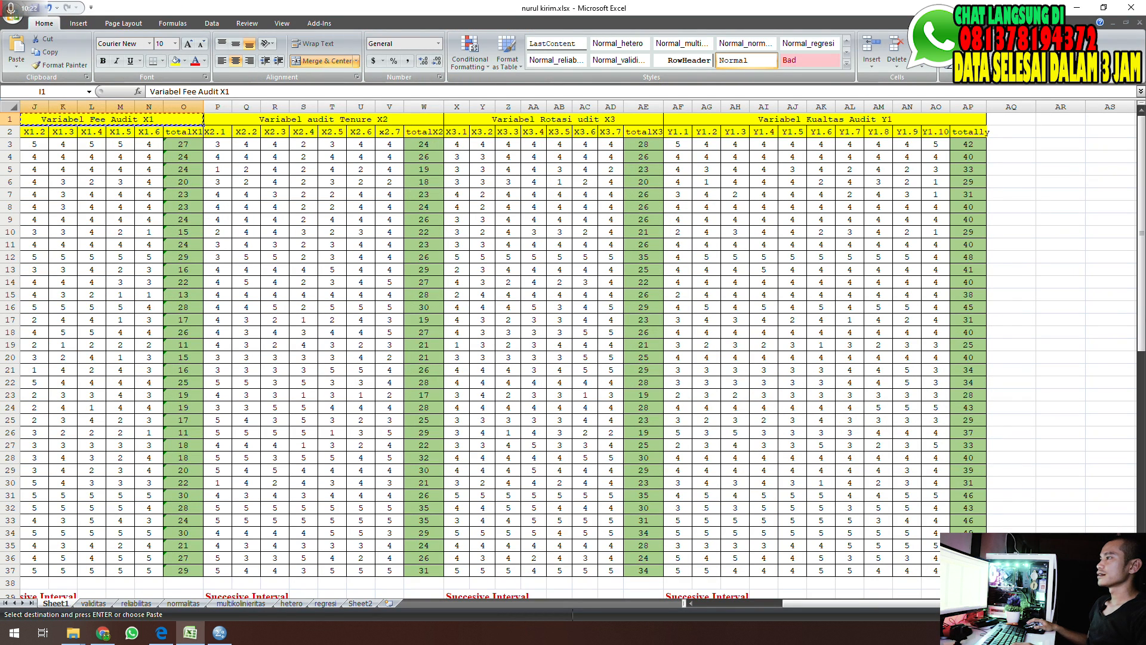
click(322, 120)
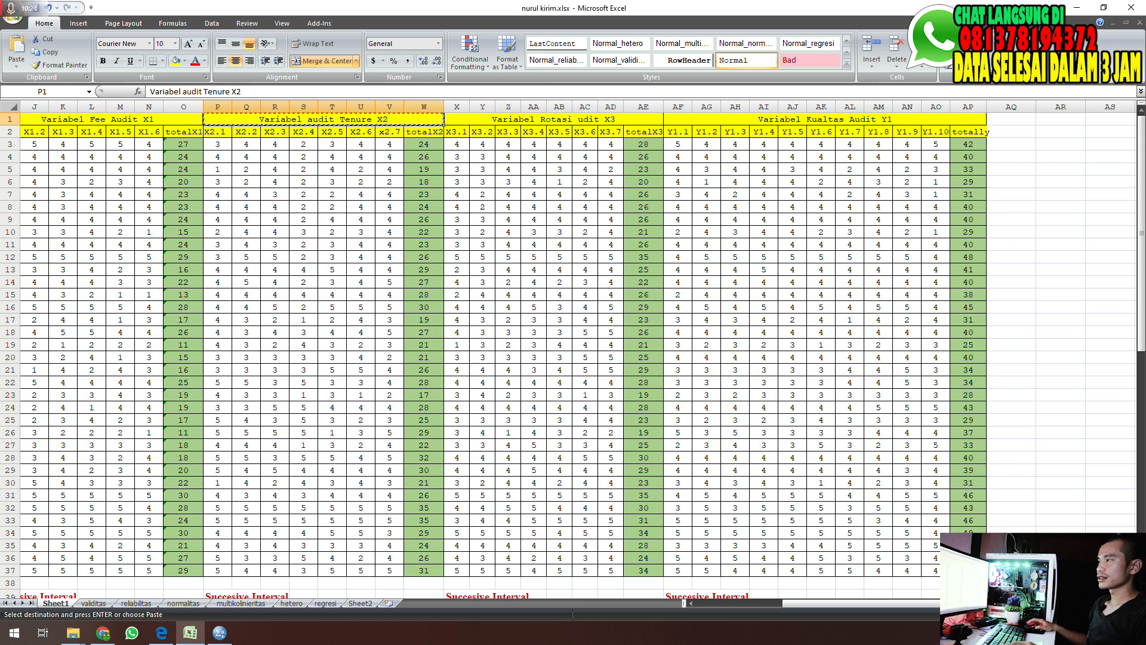
key(ctrl+c)
key(alt+Tab)
key(ctrl+v)
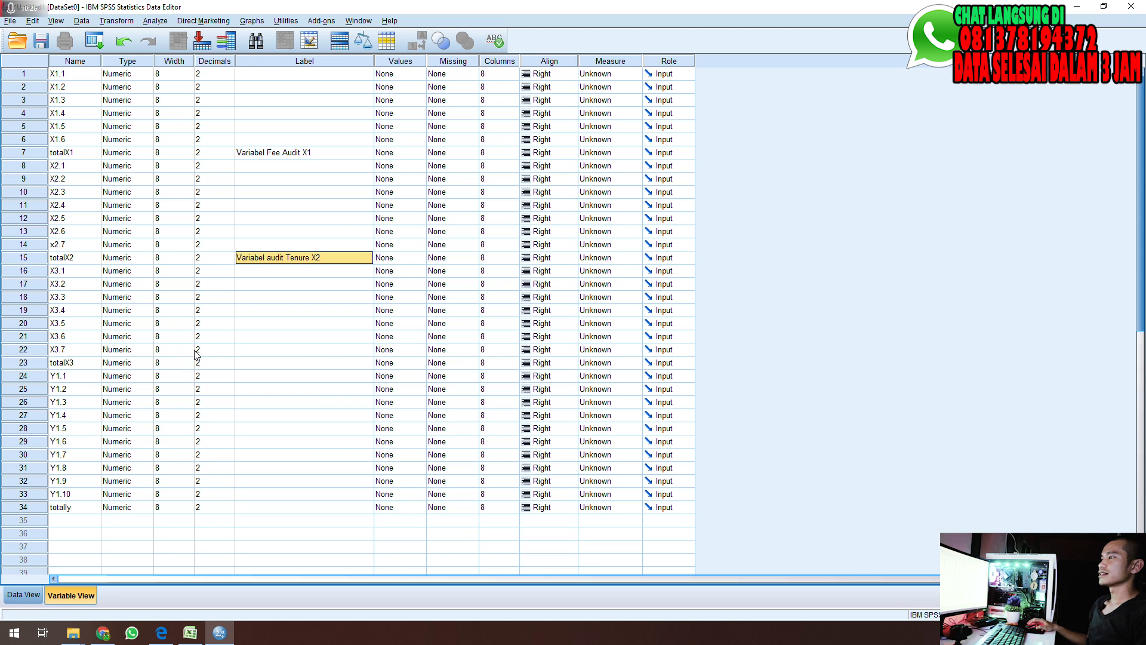
Copy the title Variabel Rotasi udit X3 from Sheet1 in Excel and paste it as the label of totalX3 in SPSS
click(251, 367)
key(alt+Tab)
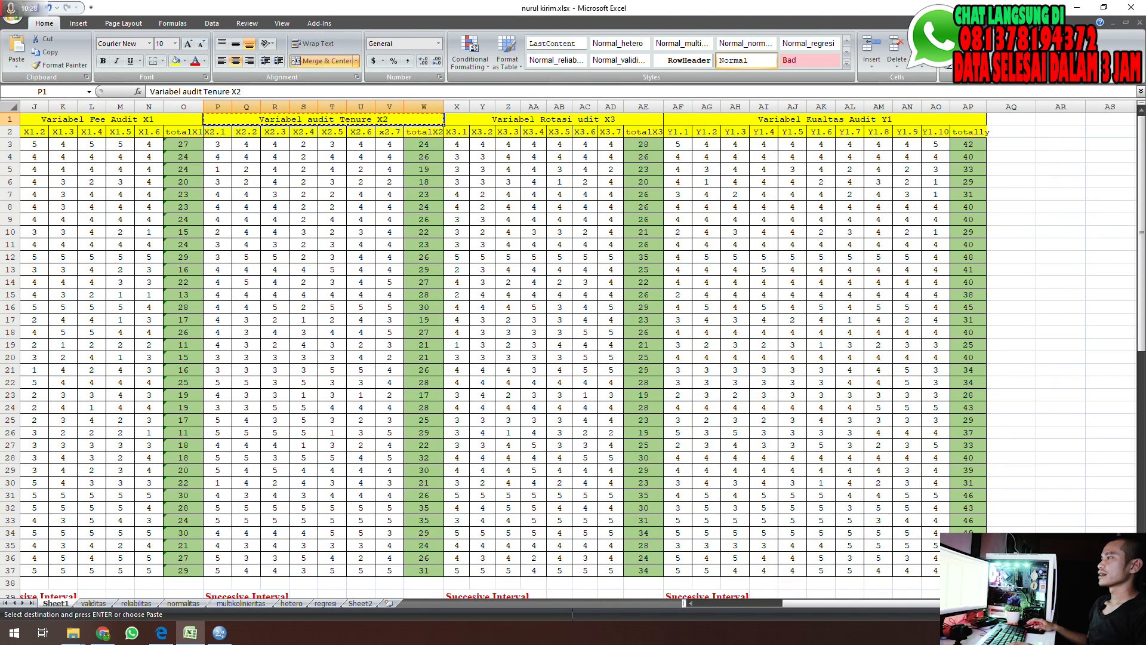
click(523, 122)
key(ctrl+c)
key(alt+Tab)
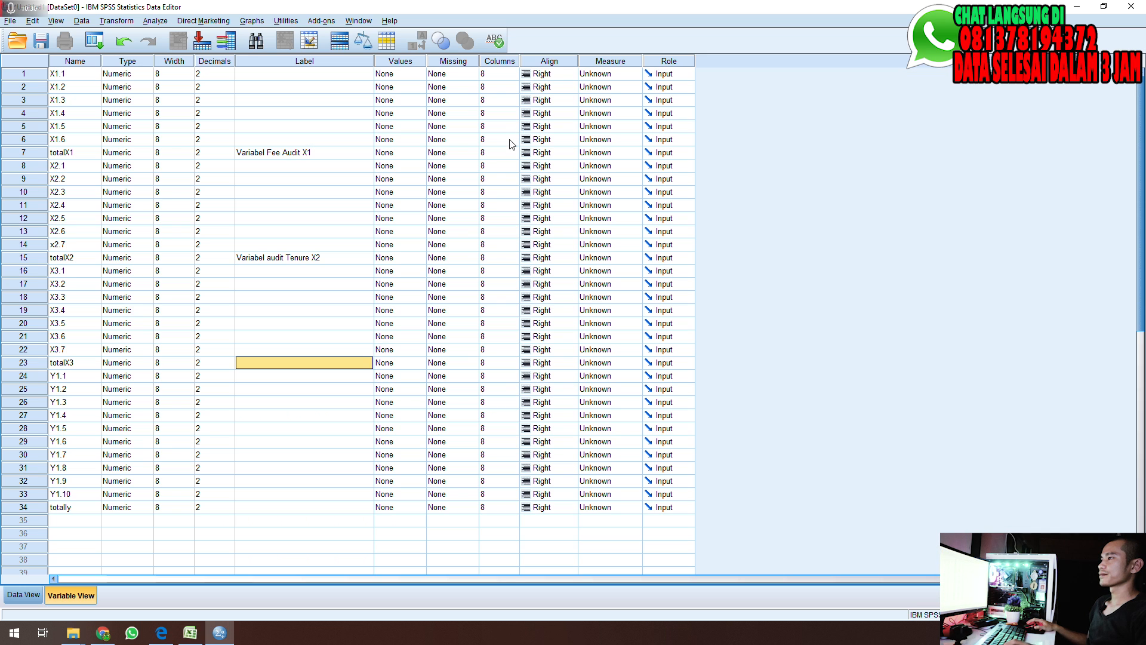
key(ctrl+v)
Copy the title Variabel Kualtas Audit Y1 from Sheet1 in Excel and paste it as the label of totally in SPSS
click(257, 510)
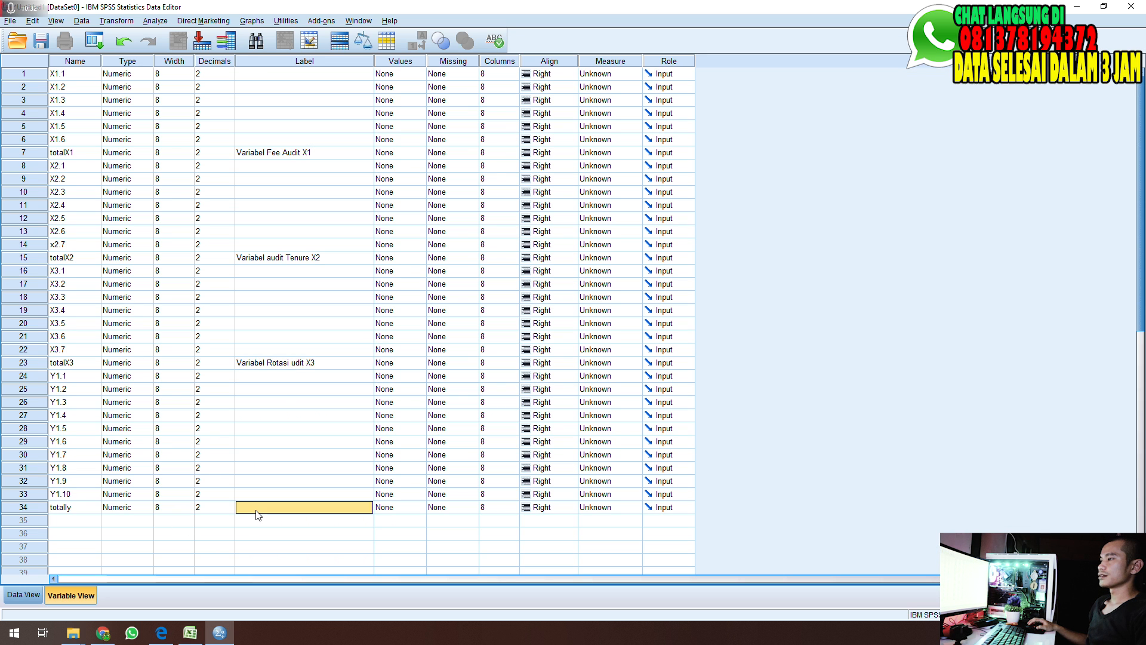
key(alt+Tab)
click(824, 120)
key(ctrl+c)
key(alt+Tab)
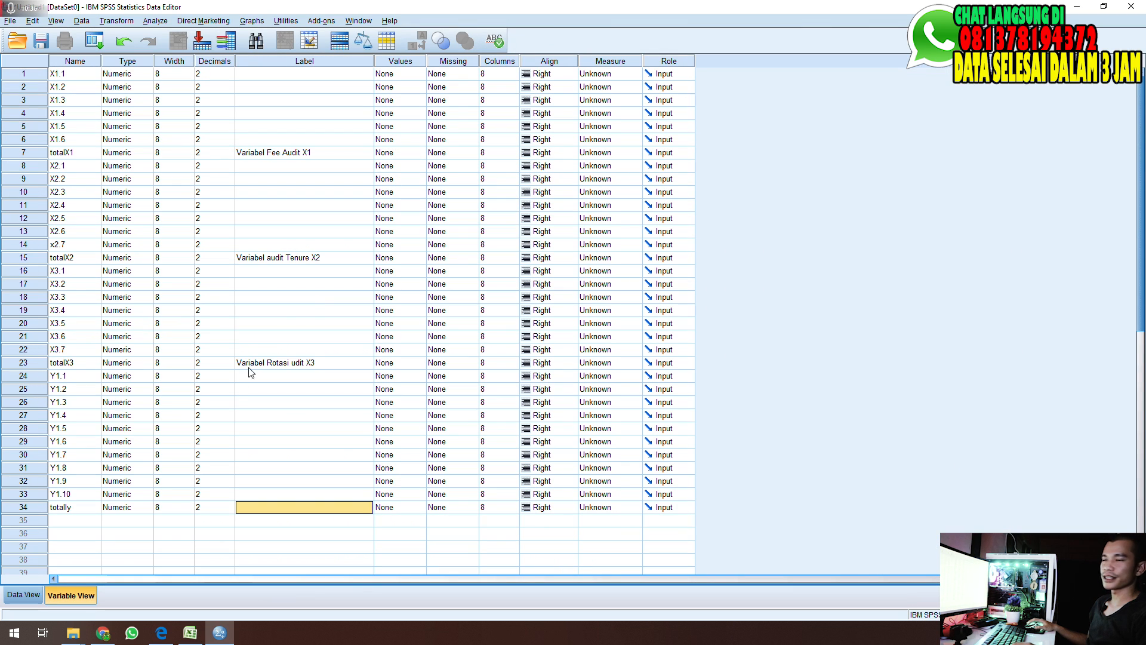
key(ctrl+v)
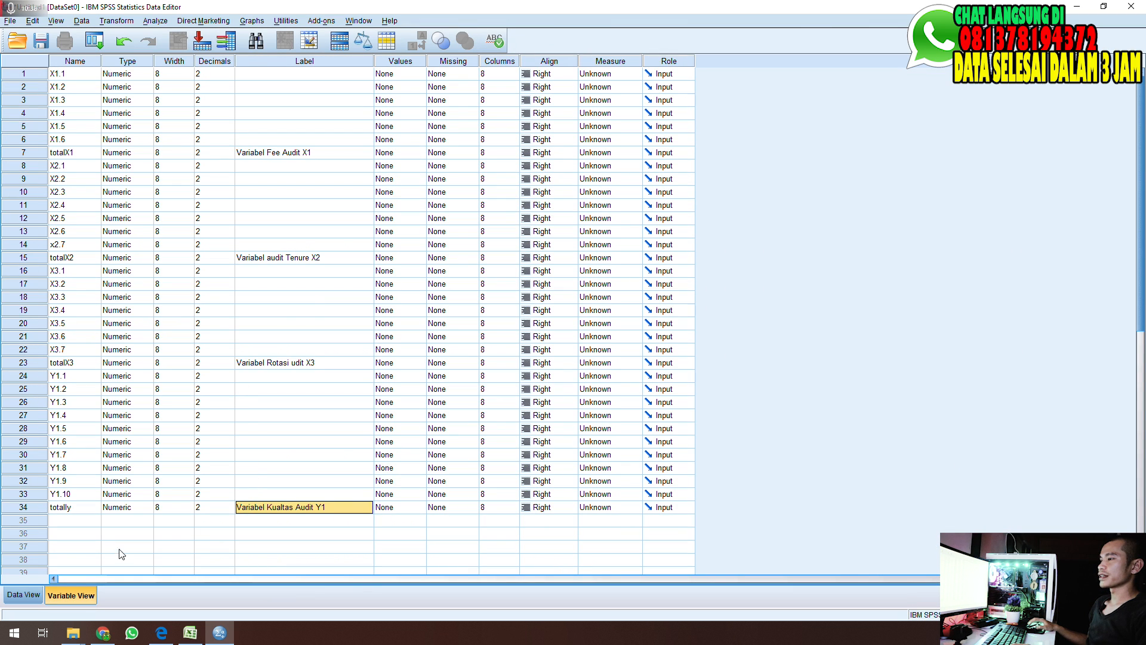
Show Data View in SPSS, then switch to Excel and autofit the widths of the seven X3 Succesive Interval columns, X to AD
click(16, 595)
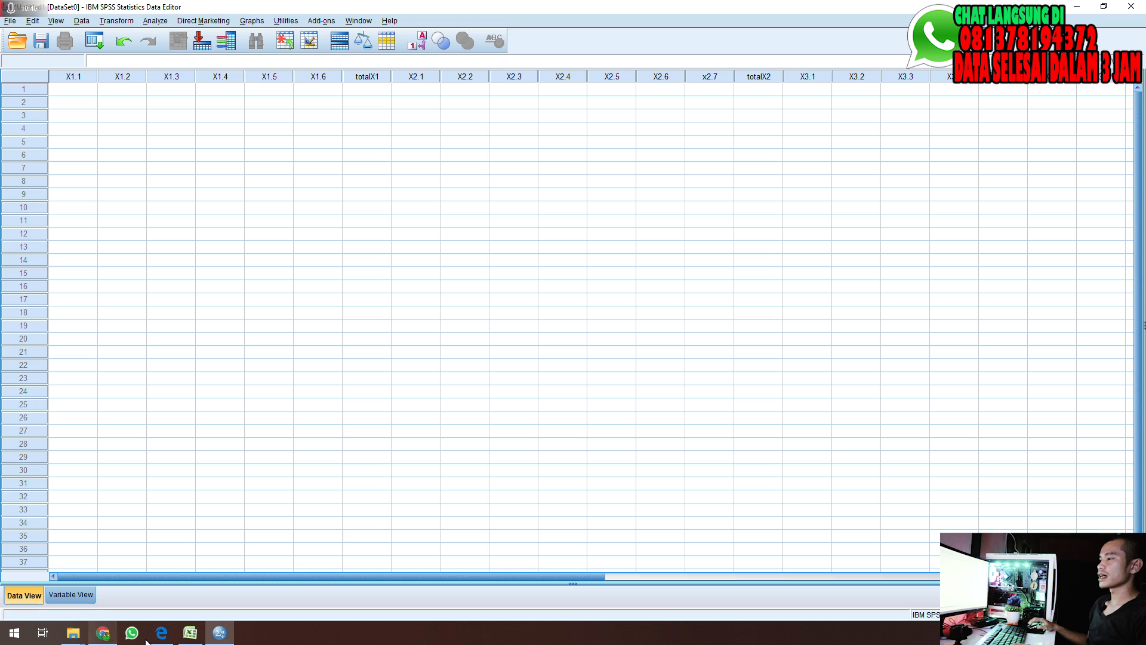
click(190, 633)
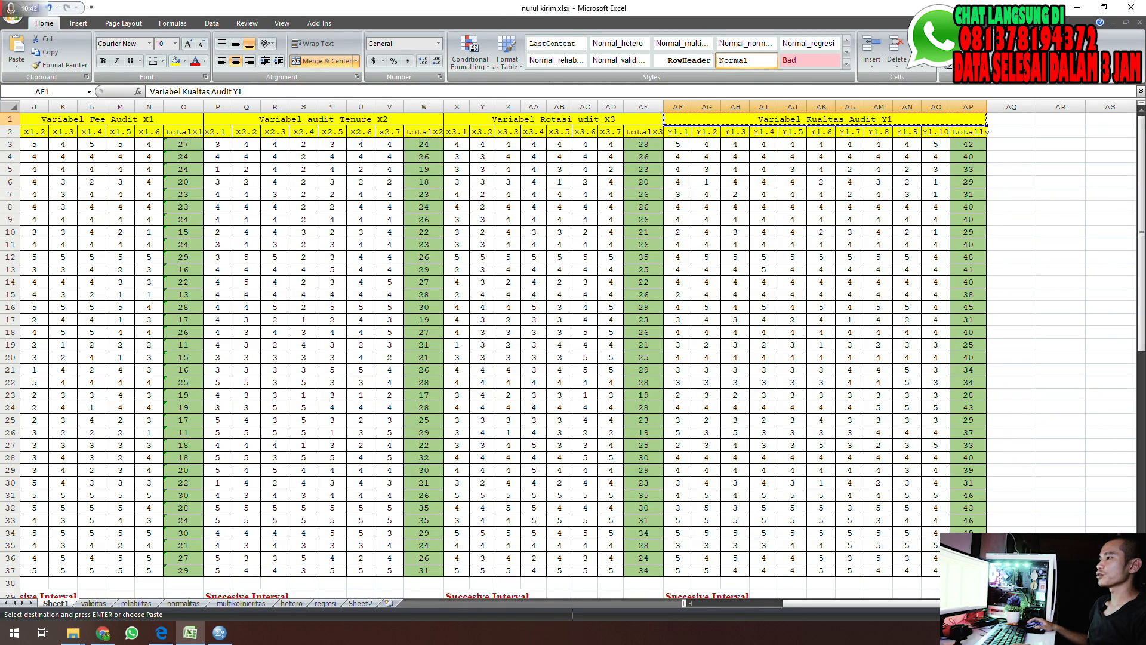
drag(119, 181, 162, 186)
scroll(162, 186, down, 10)
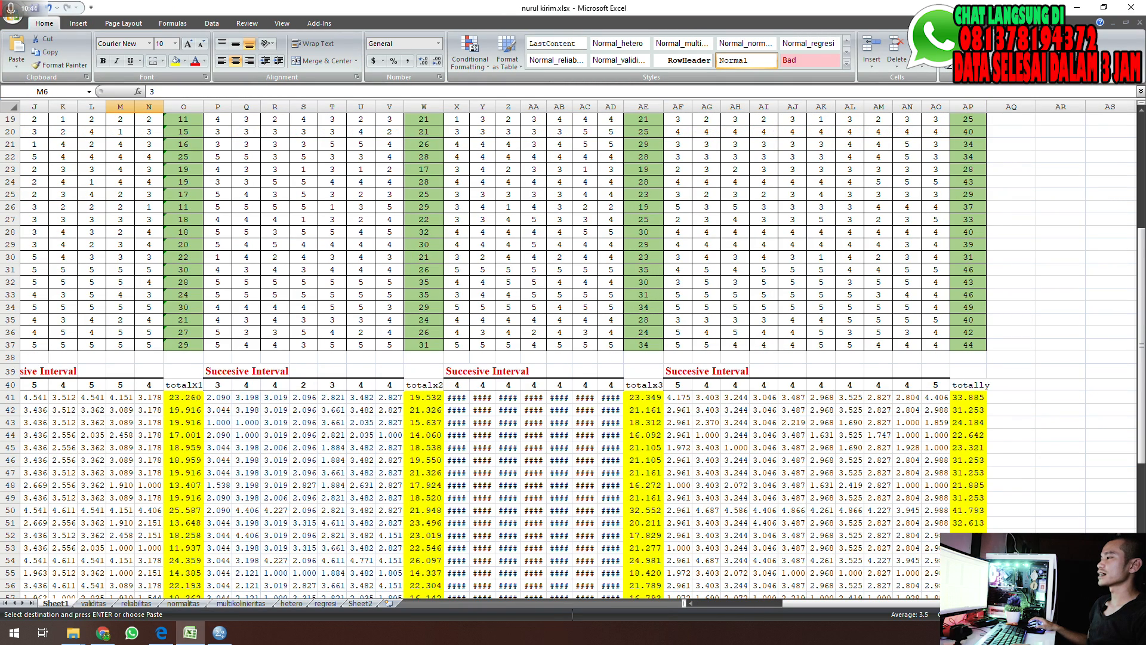
drag(456, 247, 610, 248)
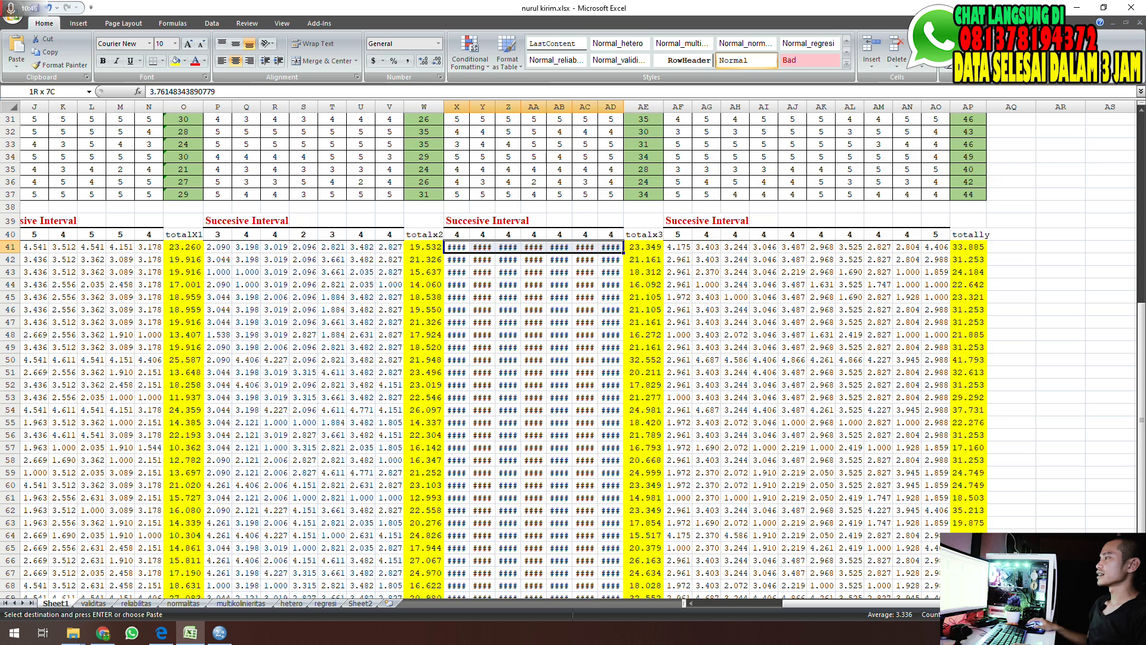
click(917, 67)
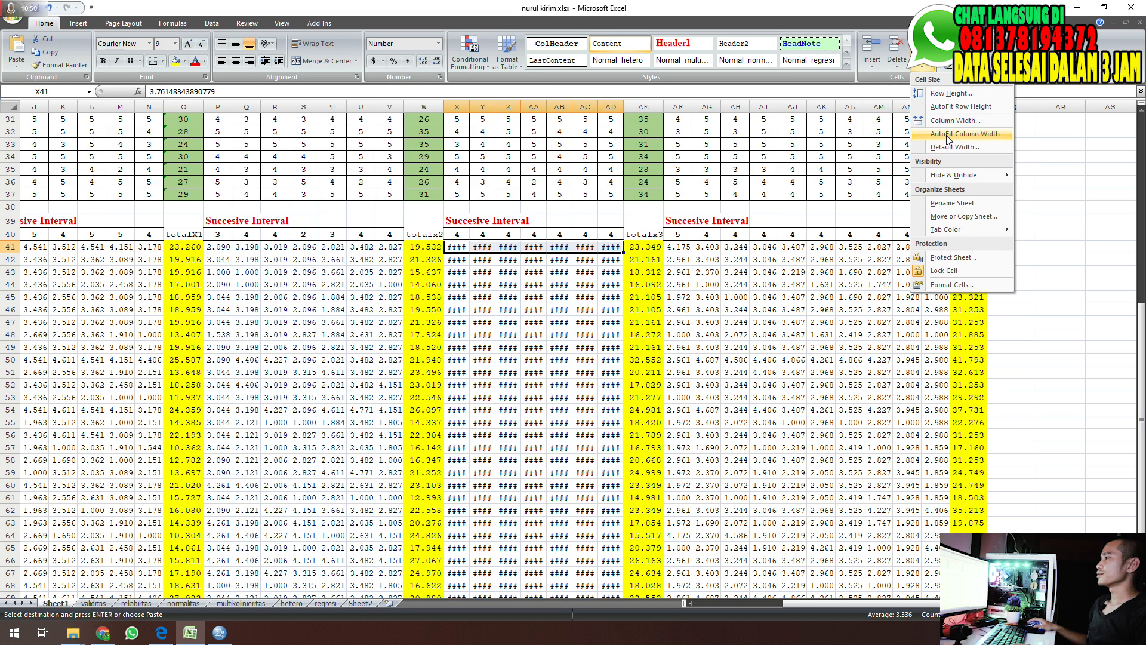
click(949, 134)
Copy the interval data with totals, I41:AP75, from Excel and paste it into SPSS Data View starting at row 1 of X1.1
drag(801, 600, 782, 621)
drag(97, 247, 1080, 574)
key(ctrl+c)
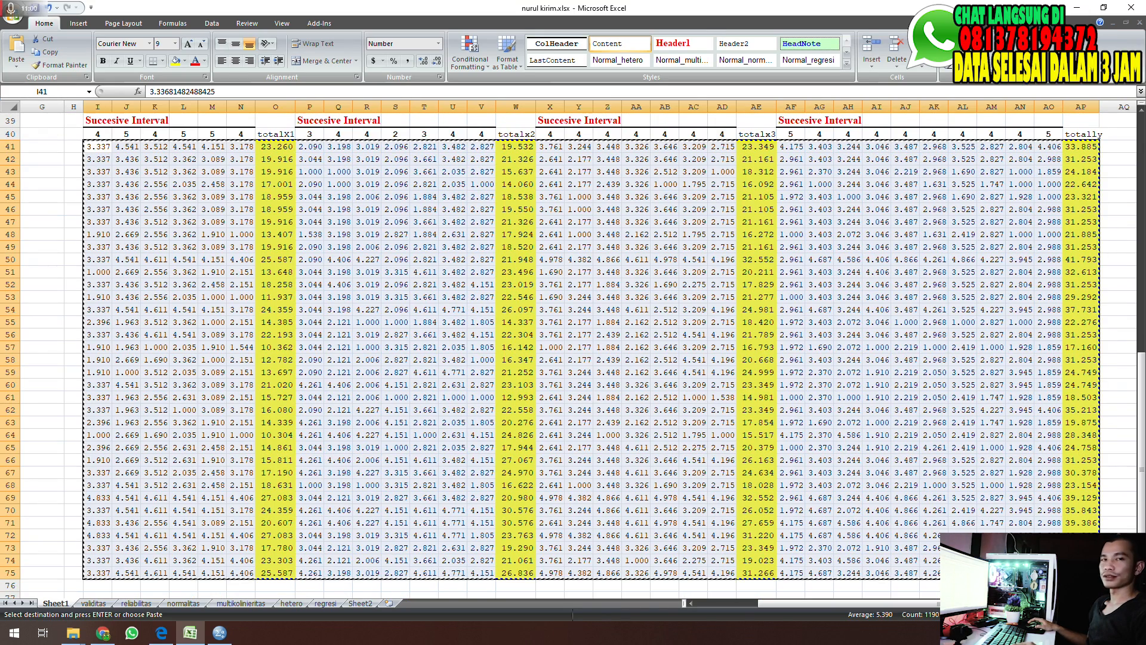
click(222, 634)
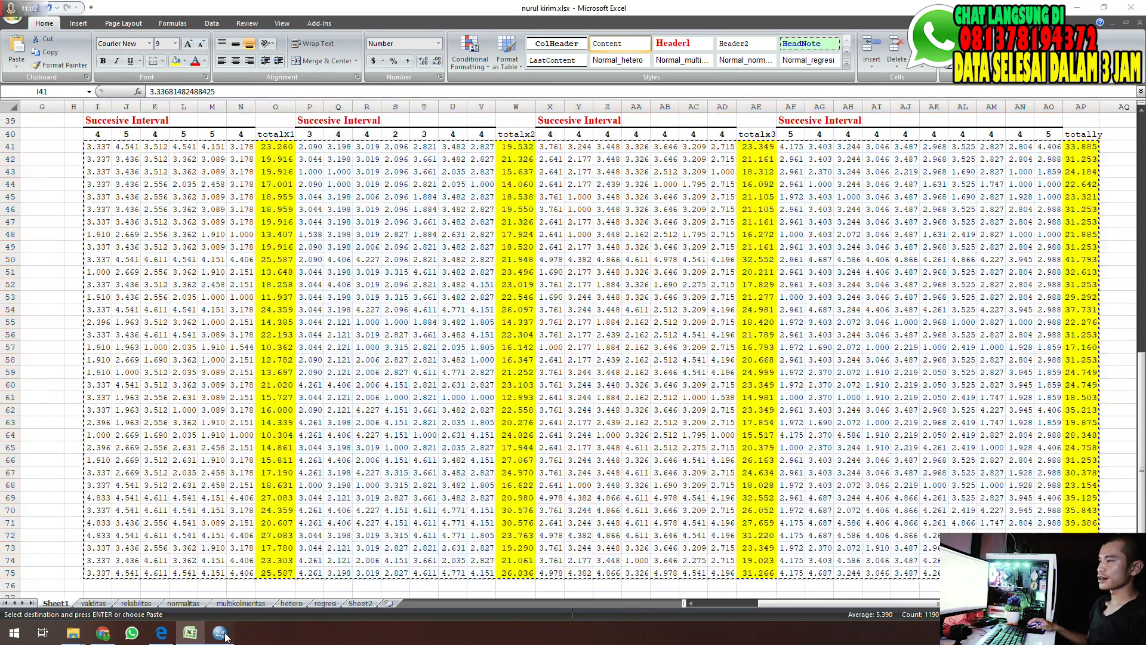
click(61, 91)
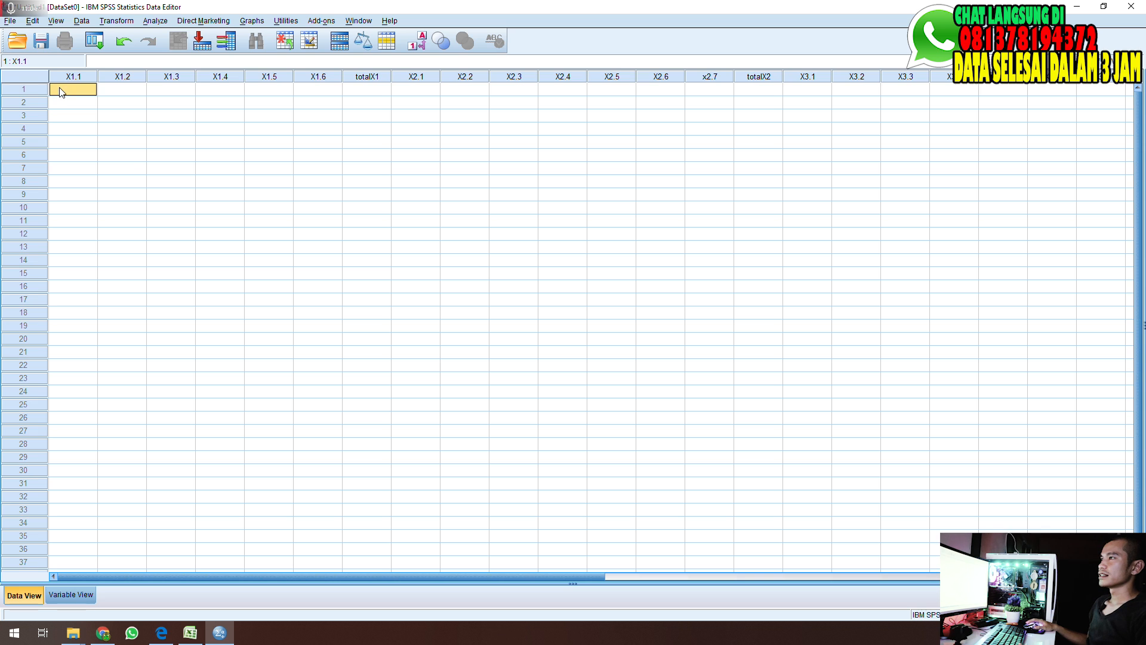
right_click(60, 89)
click(91, 130)
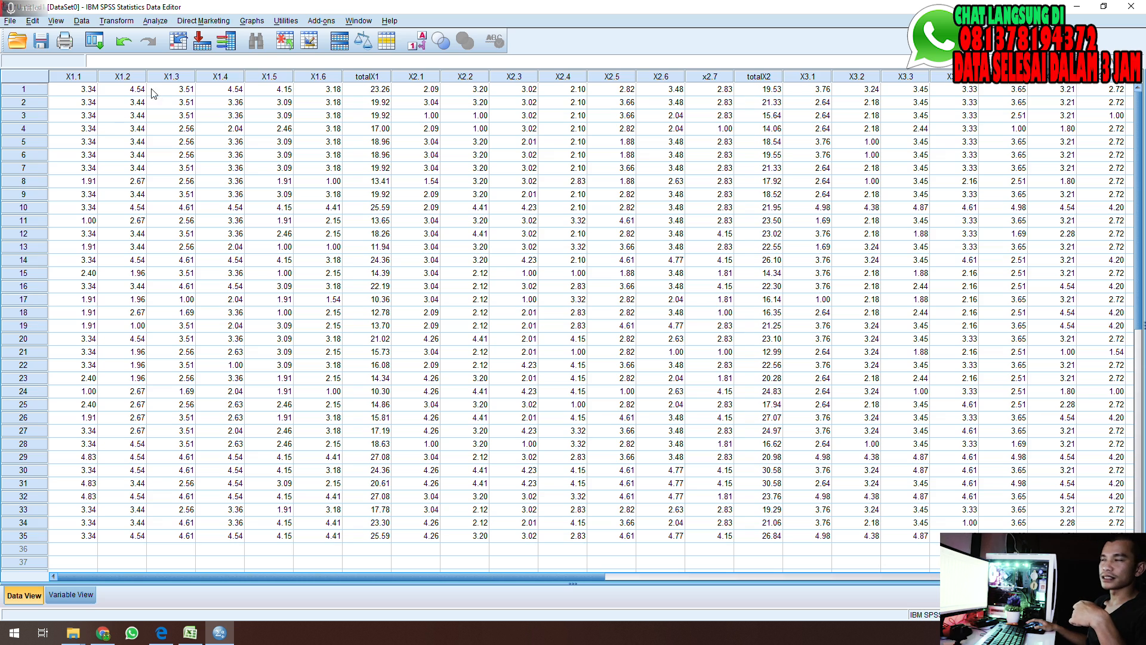
Open the Linear Regression dialog and enlarge it upward and sideways so the full variable labels can be read
click(155, 21)
mouse_move(221, 149)
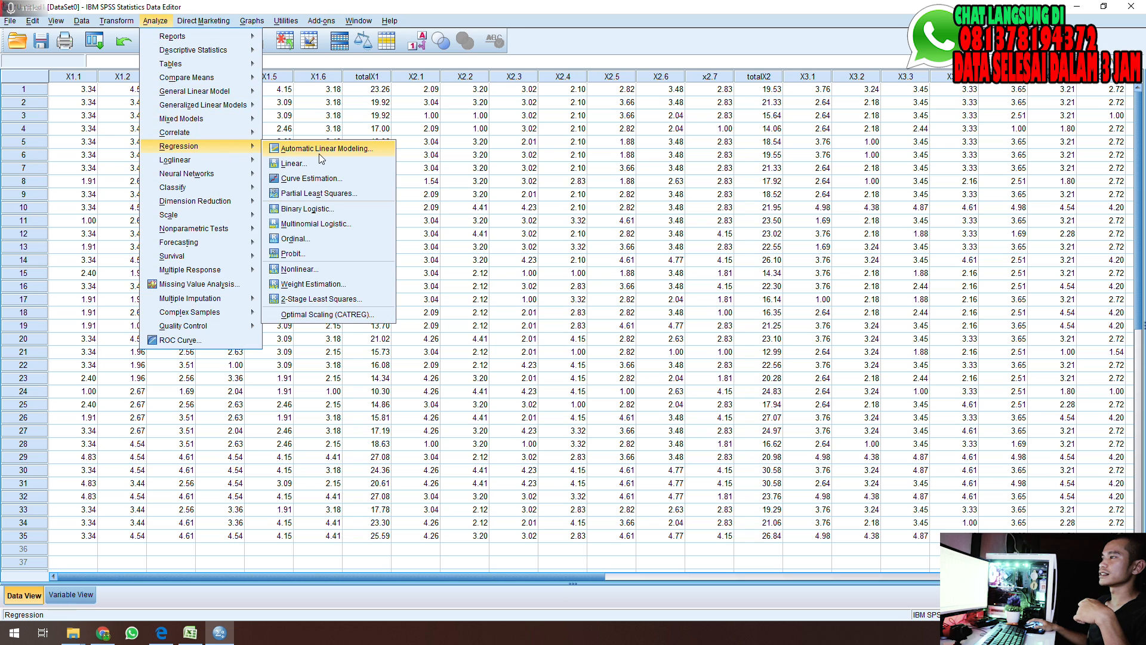
click(323, 163)
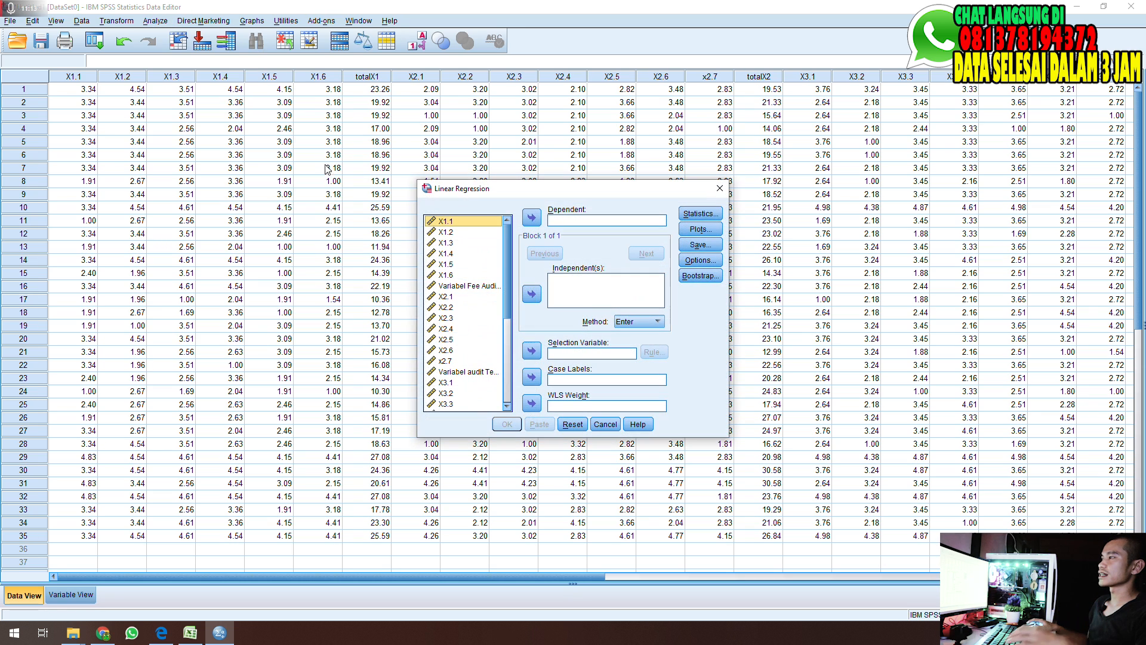
click(481, 173)
drag(481, 181, 481, 36)
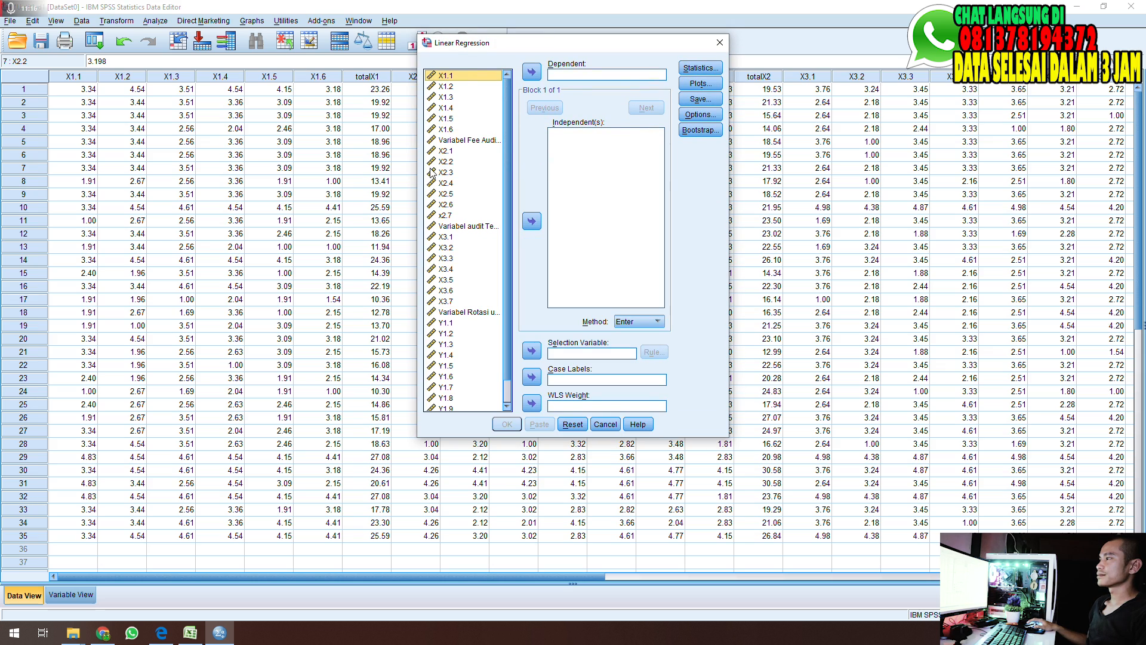
drag(416, 173, 172, 172)
Add Variabel Fee Audit X1, Variabel audit Tenure X2 and Variabel Rotasi udit X3 as the independent variables of the regression
click(250, 140)
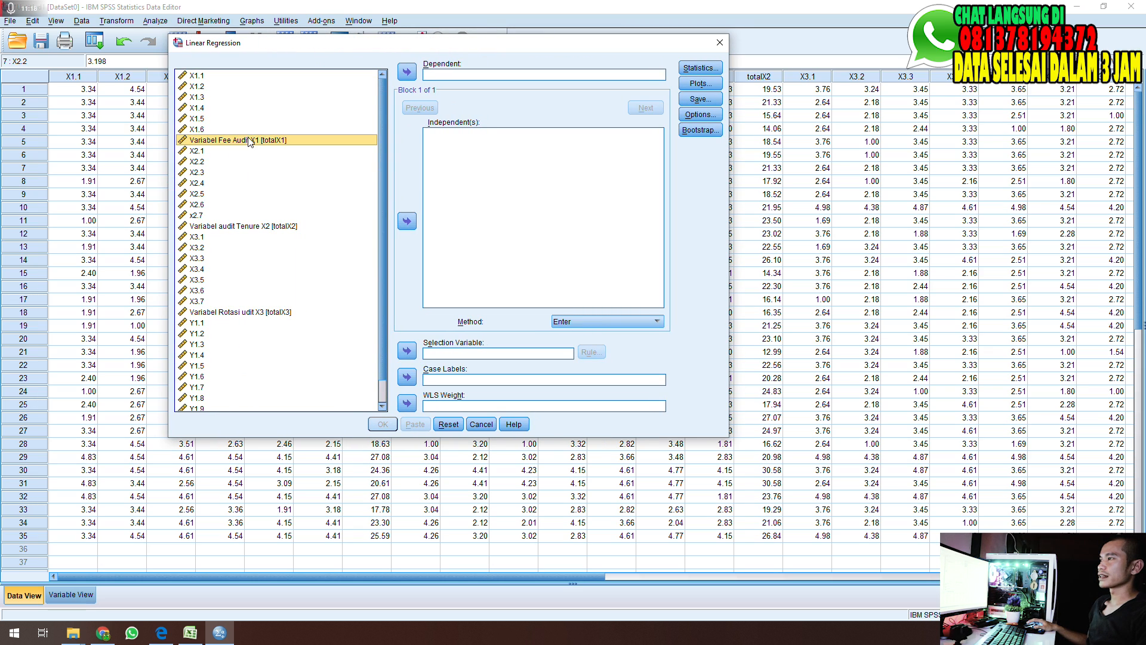
ctrl+click(275, 226)
ctrl+click(272, 312)
scroll(271, 317, down, 1)
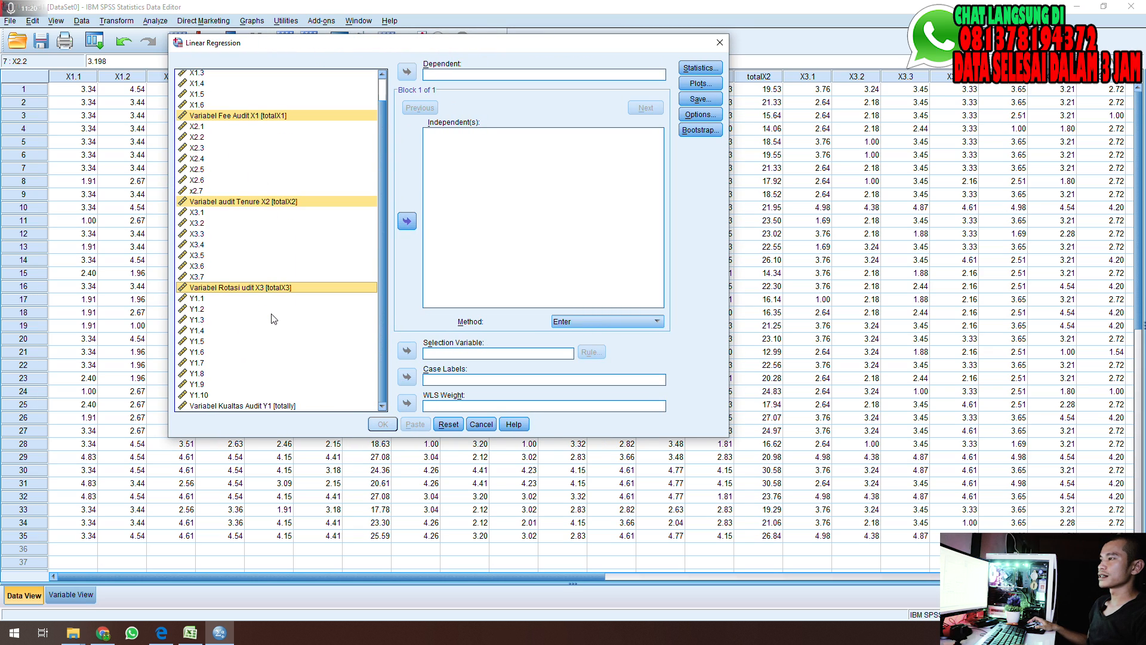
click(408, 218)
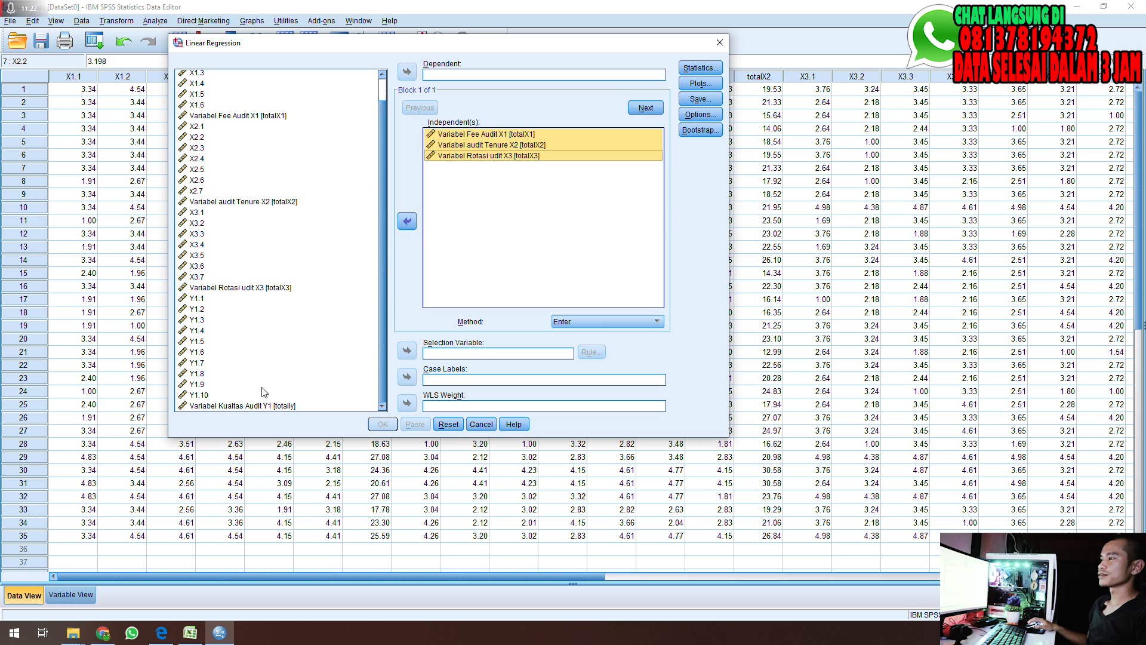
Set Variabel Kualtas Audit Y1 as the dependent variable and run the linear regression
click(255, 406)
click(407, 72)
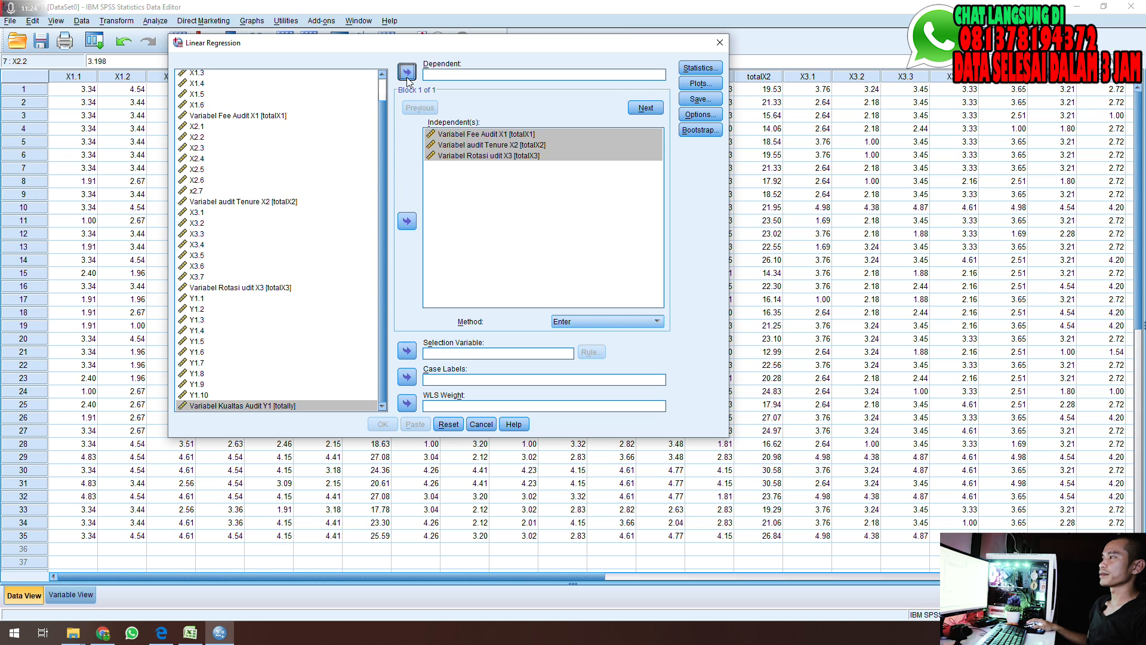
click(385, 425)
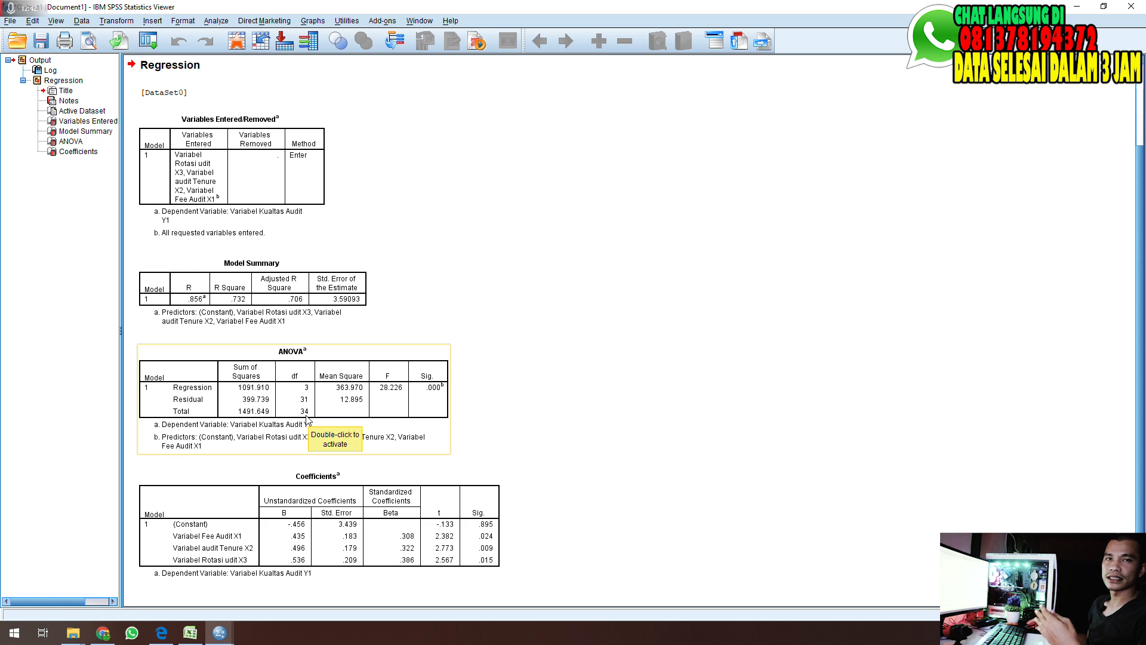
Switch to tabel-f-0-05.pdf in Microsoft Edge and examine the 0.05 F-distribution values for numerator df 3 around denominator df 31
click(161, 632)
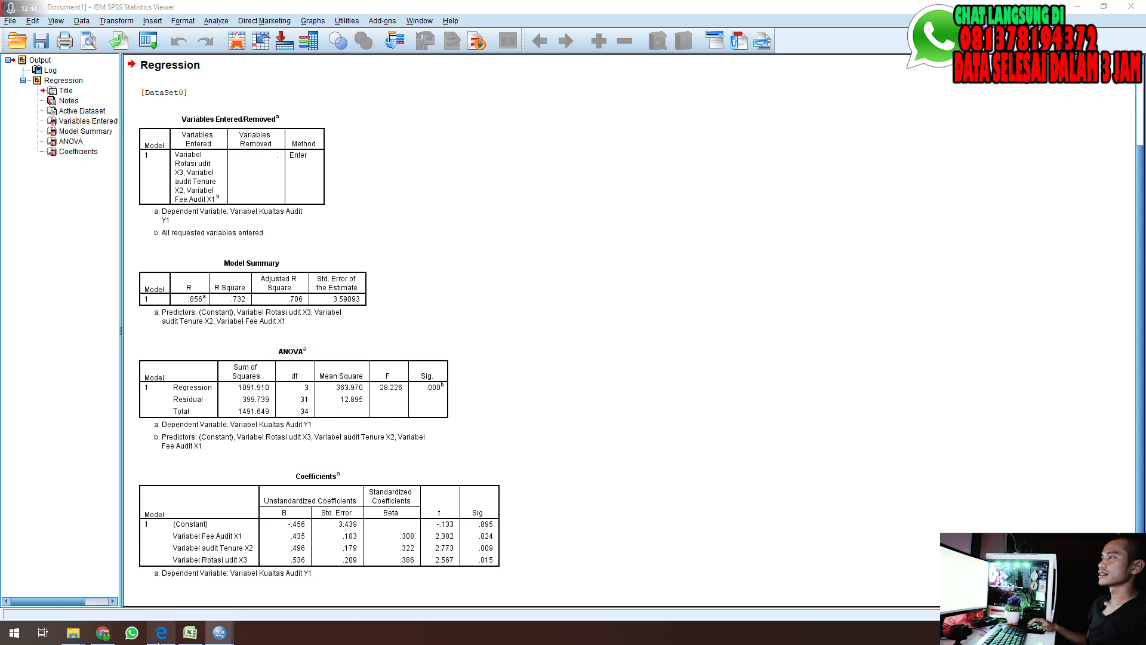
scroll(269, 345, up, 7)
scroll(270, 344, up, 12)
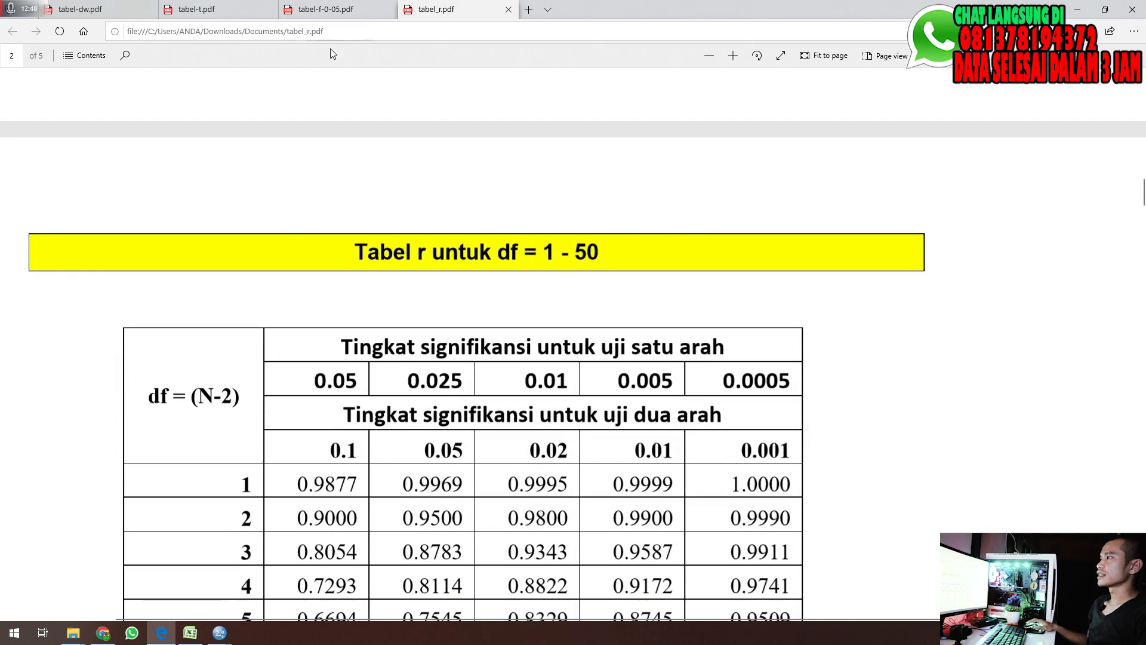
click(332, 9)
scroll(439, 279, up, 15)
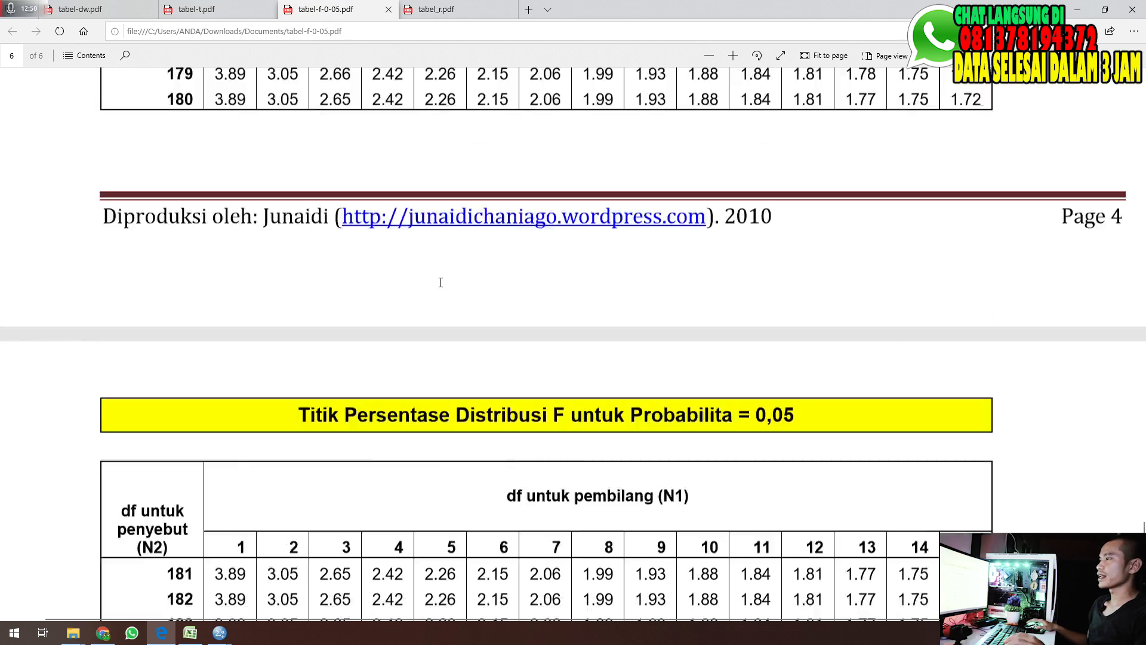
scroll(440, 282, up, 20)
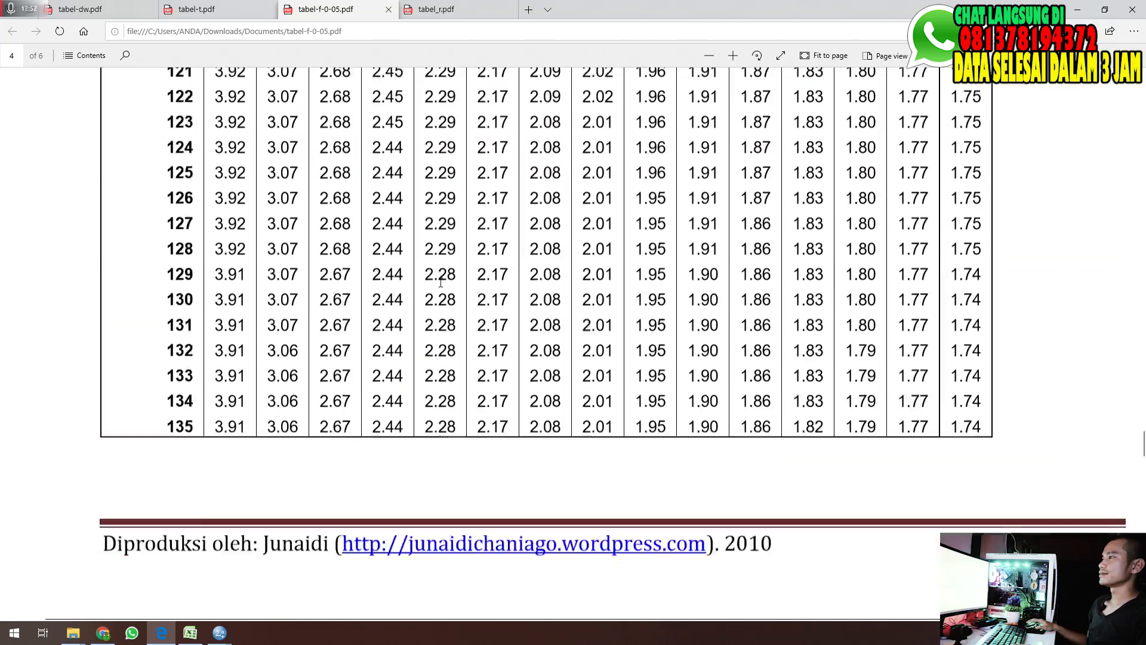
scroll(441, 282, up, 20)
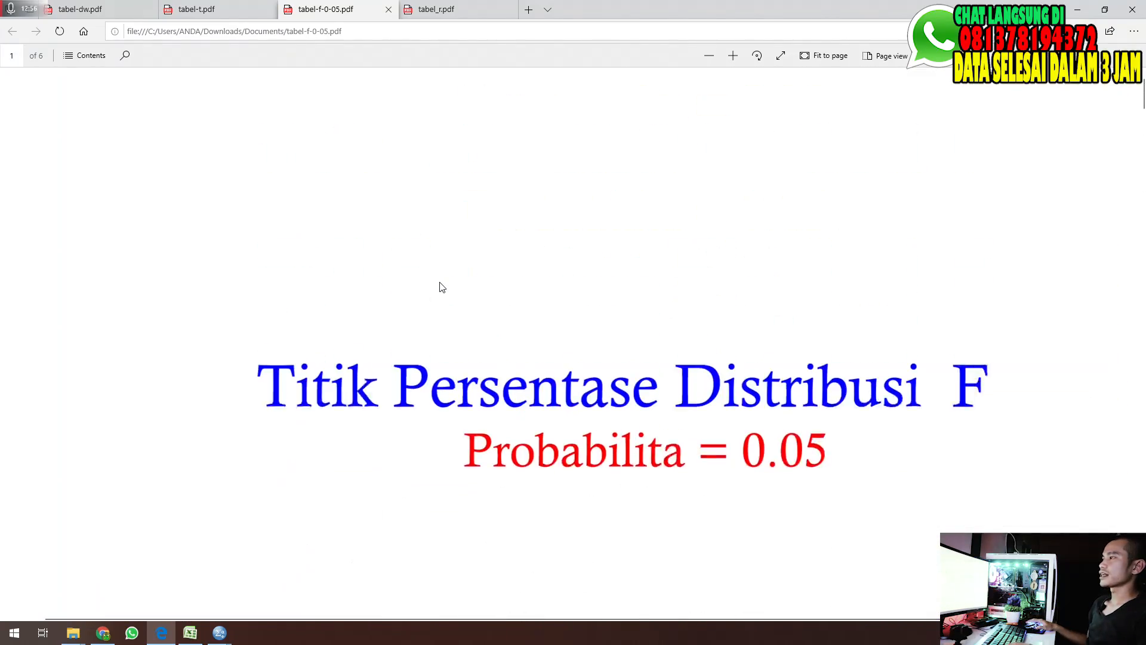
scroll(441, 287, down, 10)
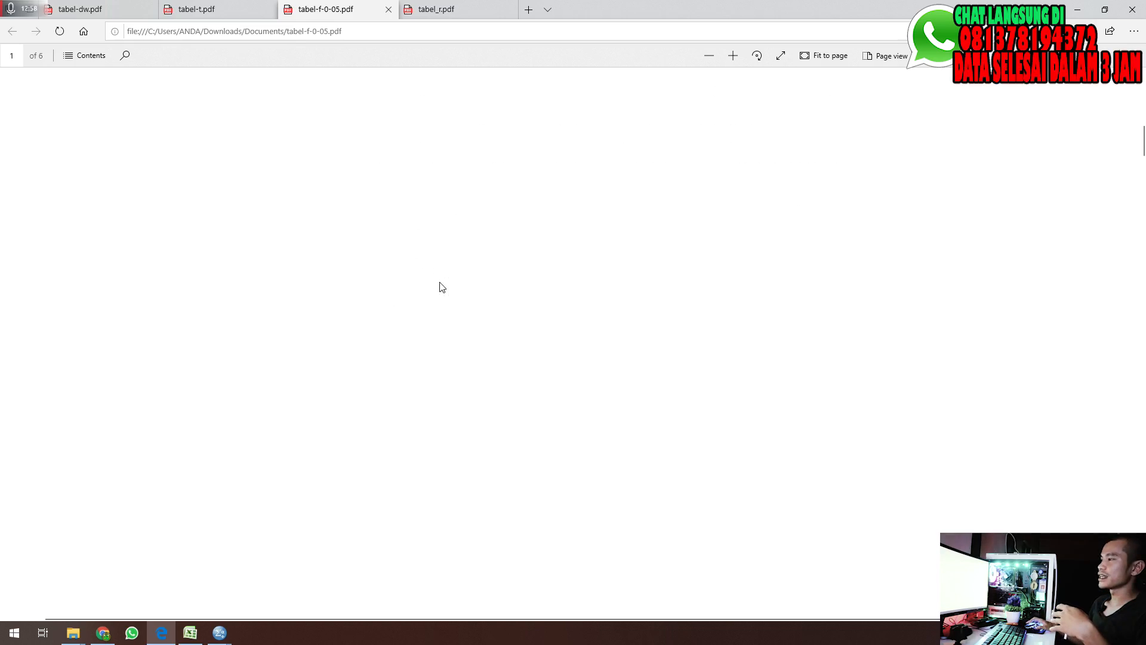
scroll(442, 287, down, 10)
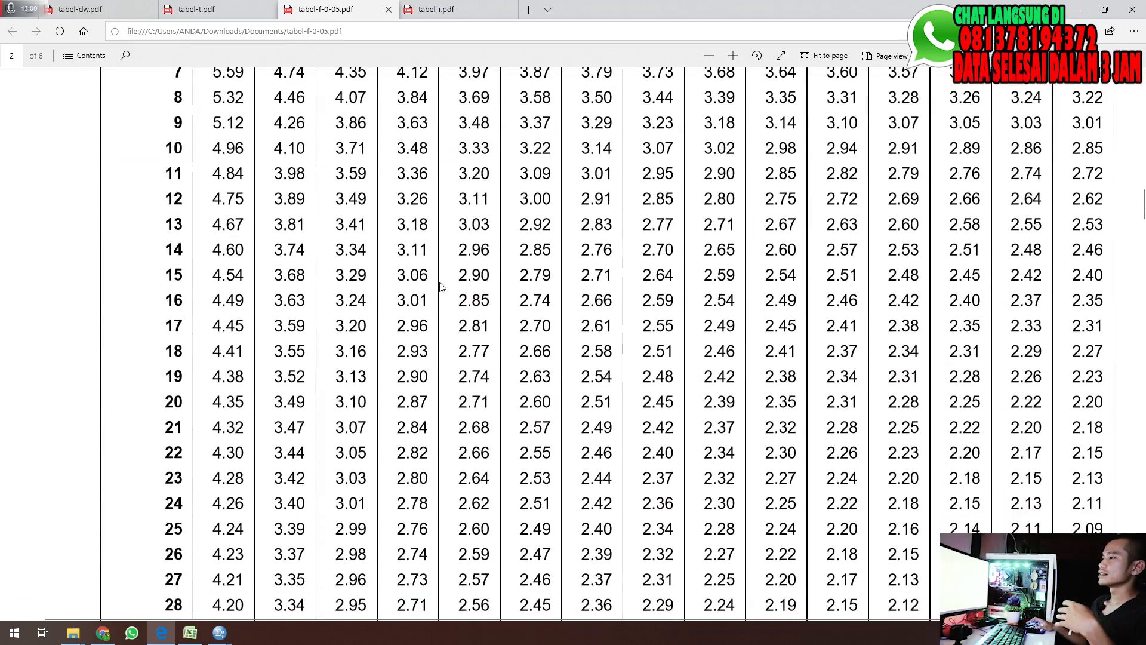
scroll(441, 288, up, 10)
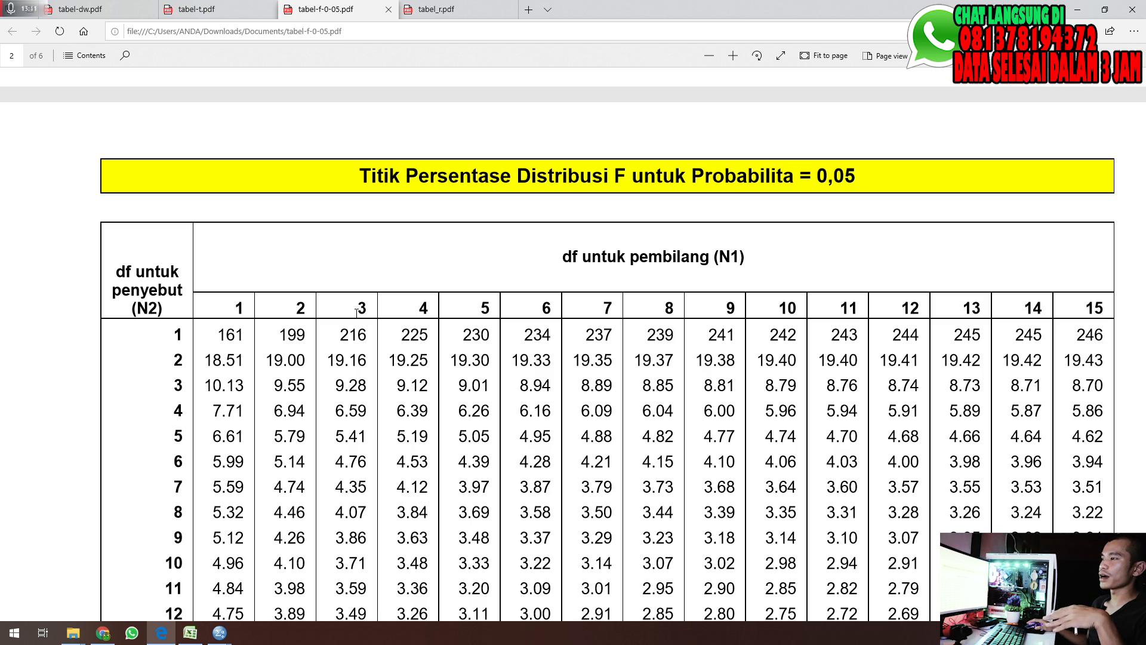
scroll(357, 313, down, 10)
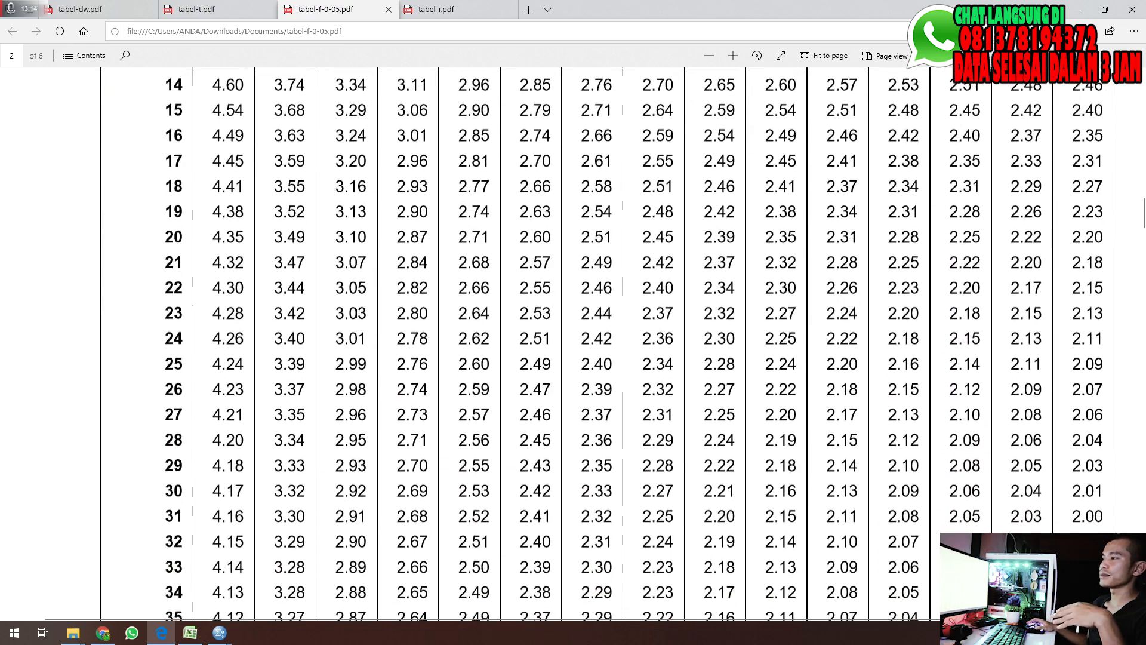
scroll(340, 358, down, 5)
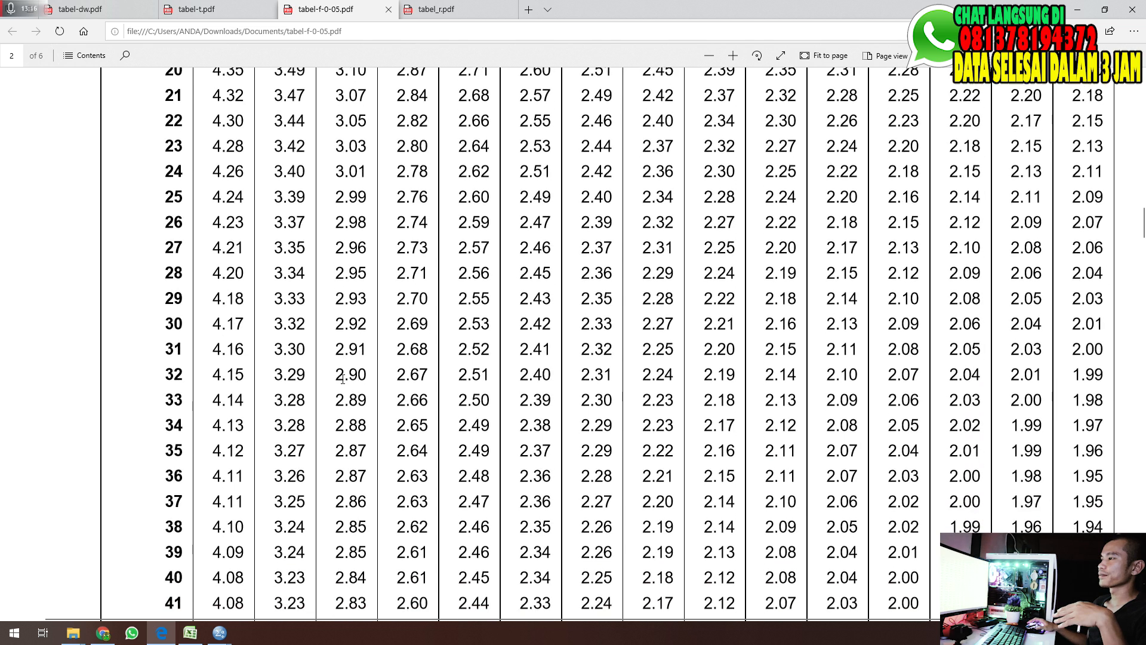
Highlight the F value 2.87 in yellow in the row for denominator df 35, numerator df 3
double_click(339, 366)
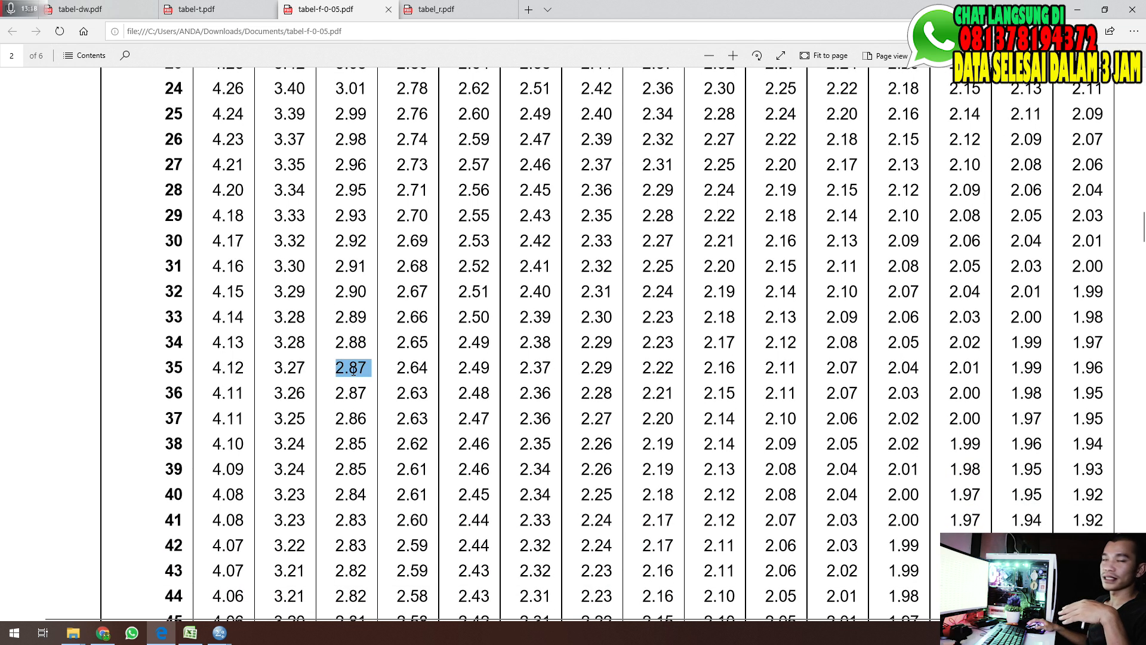
click(317, 390)
click(323, 422)
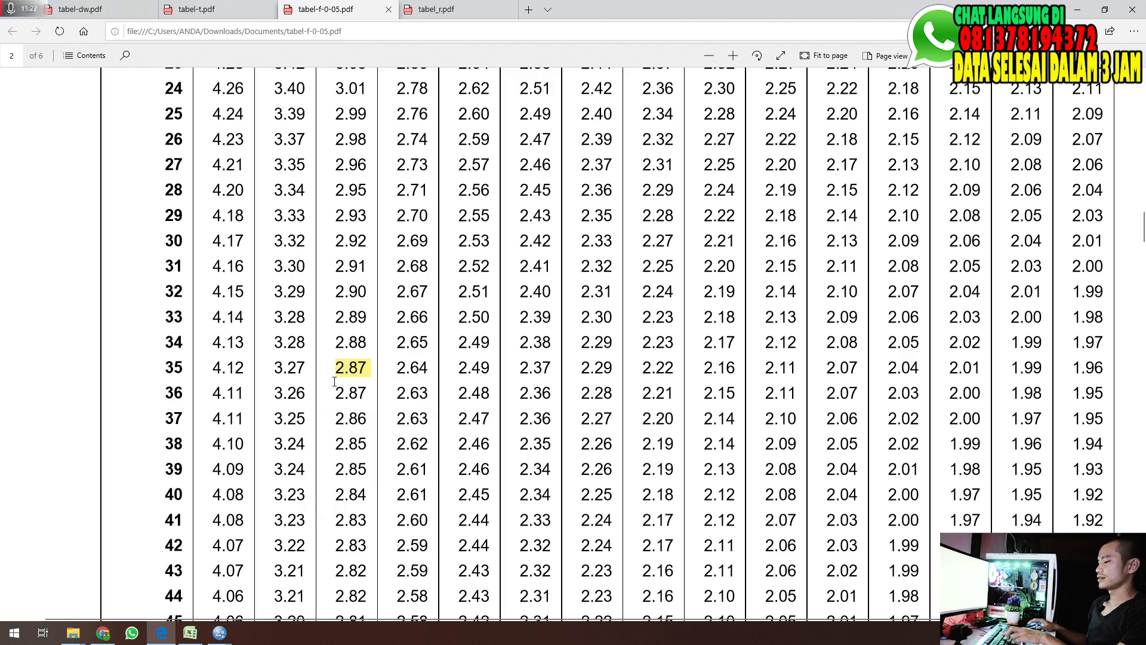
scroll(334, 381, up, 4)
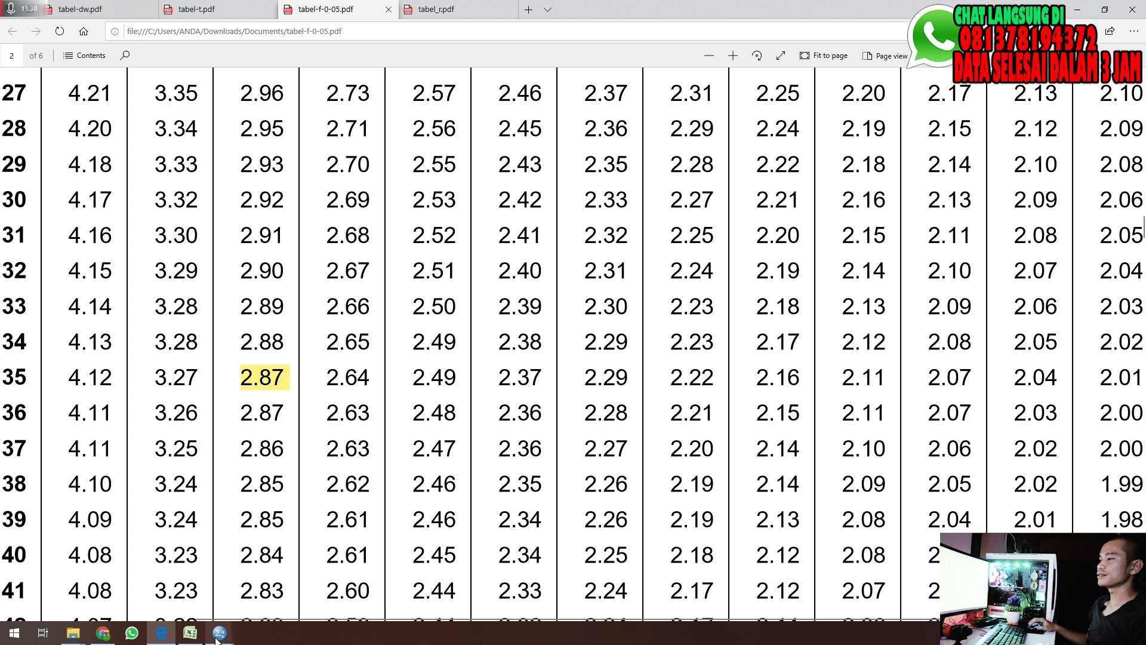
Switch to the SPSS output to review the regression tables, and open tabel-t.pdf in Microsoft Edge around the df 31 row
mouse_move(219, 633)
click(311, 525)
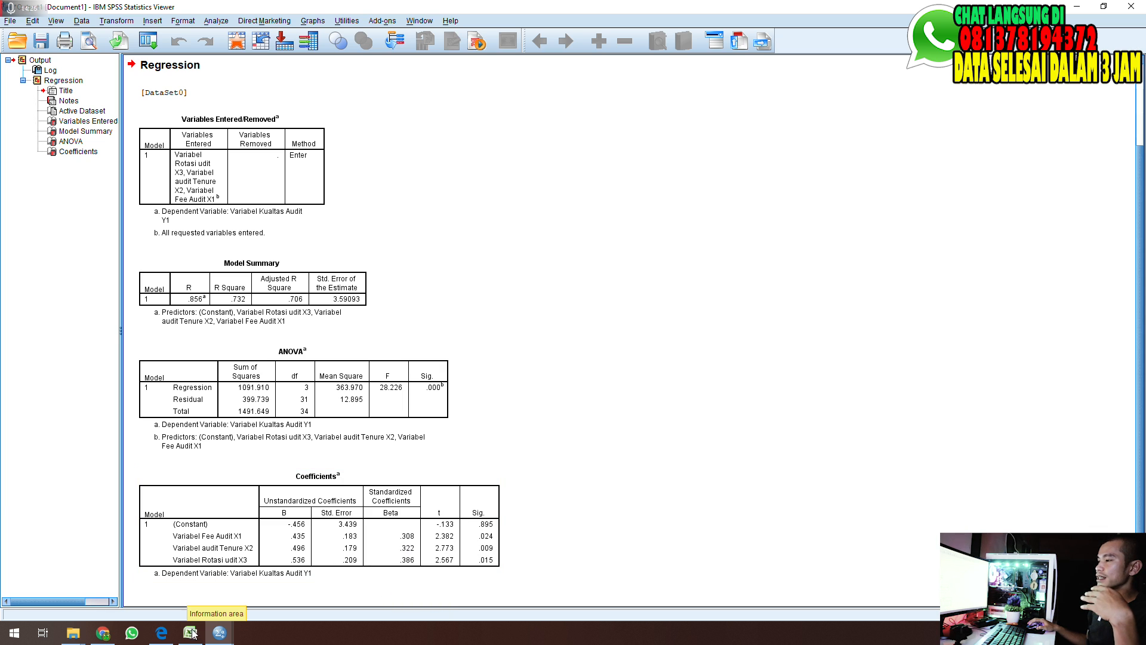
click(161, 636)
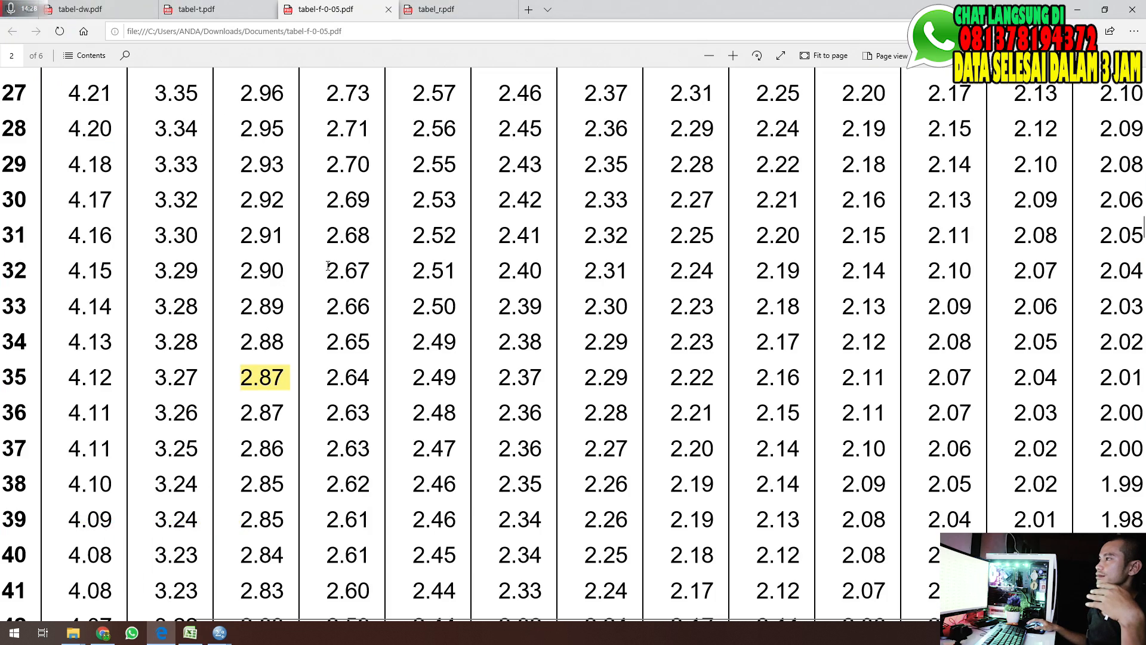
click(200, 10)
scroll(493, 362, up, 6)
scroll(493, 362, down, 6)
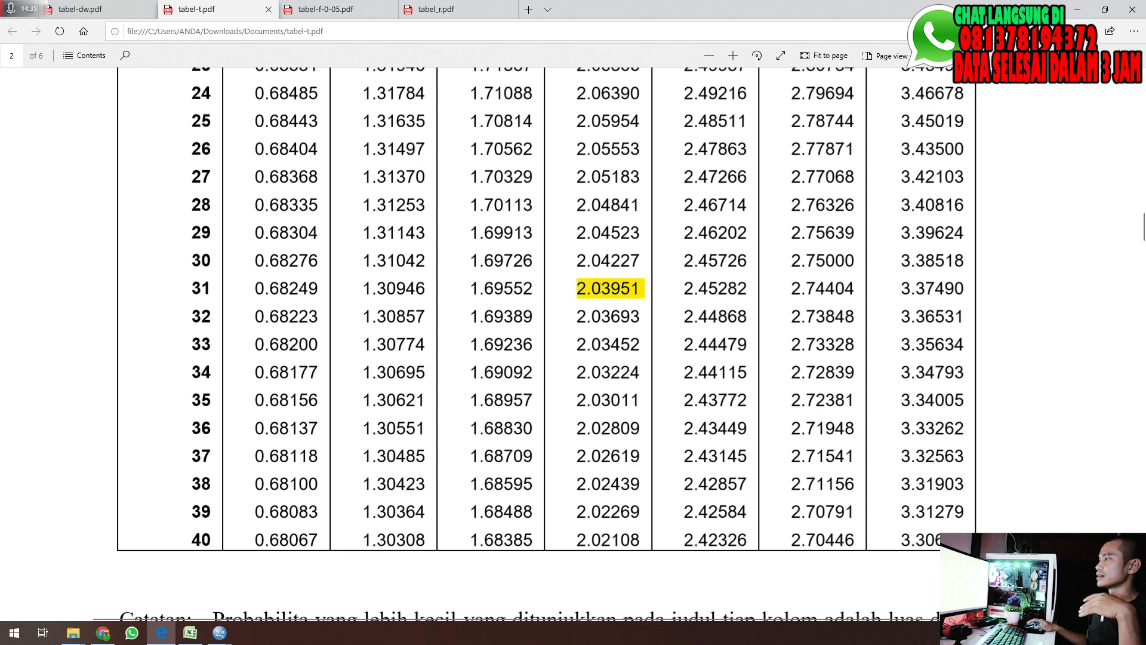
Remove the existing yellow highlight from the t value 2.03951 in the df 31 row
click(584, 290)
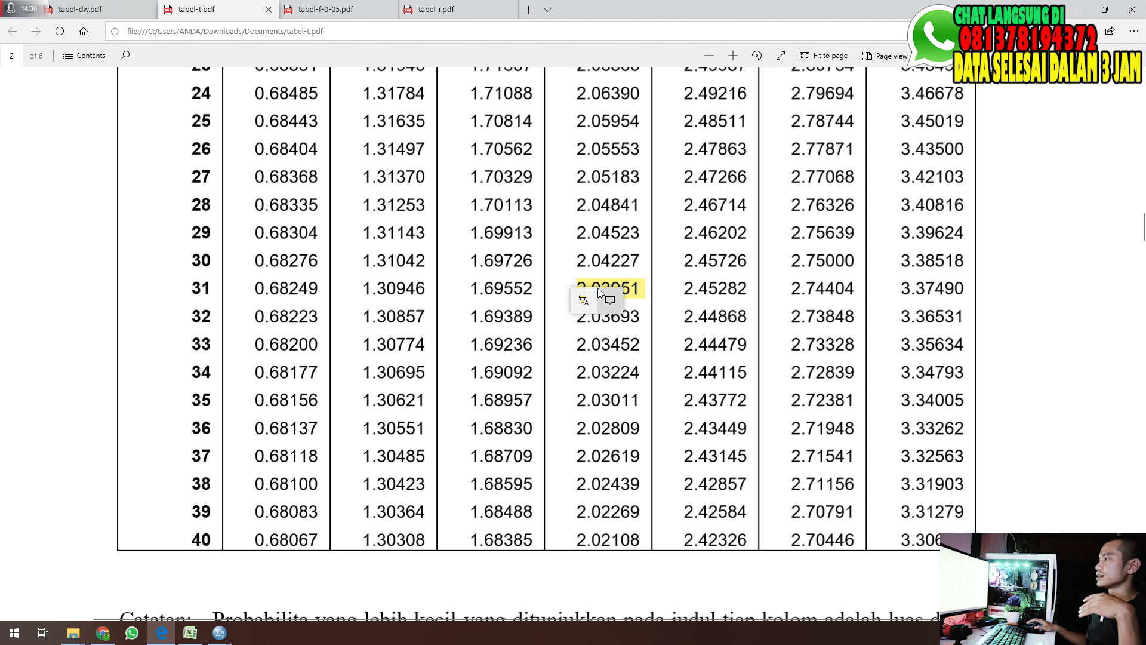
click(583, 300)
click(588, 330)
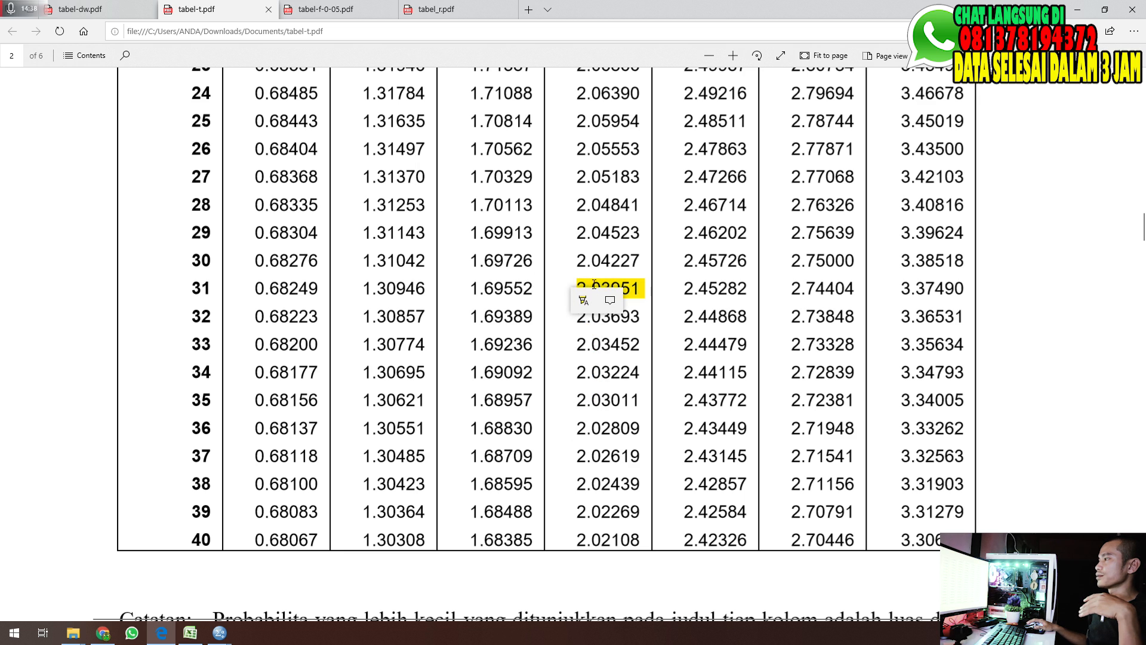
Locate the 0.025 / 0.050 column of the t-distribution table and highlight its df 31 value, 2.03951, in yellow
scroll(614, 299, up, 10)
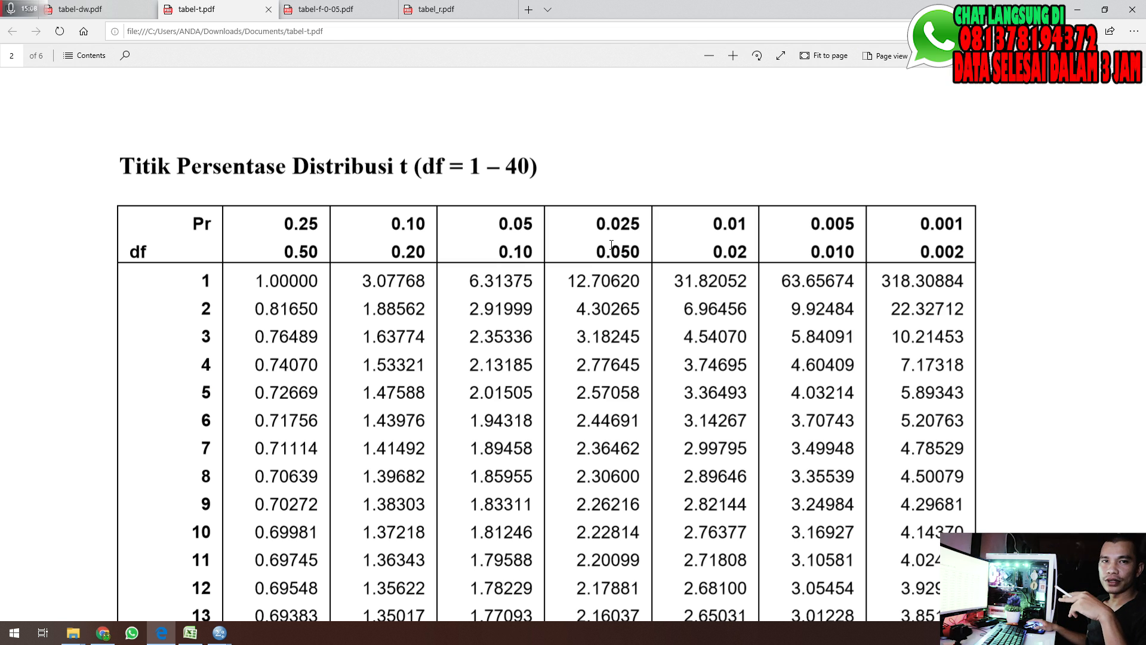
scroll(611, 245, down, 10)
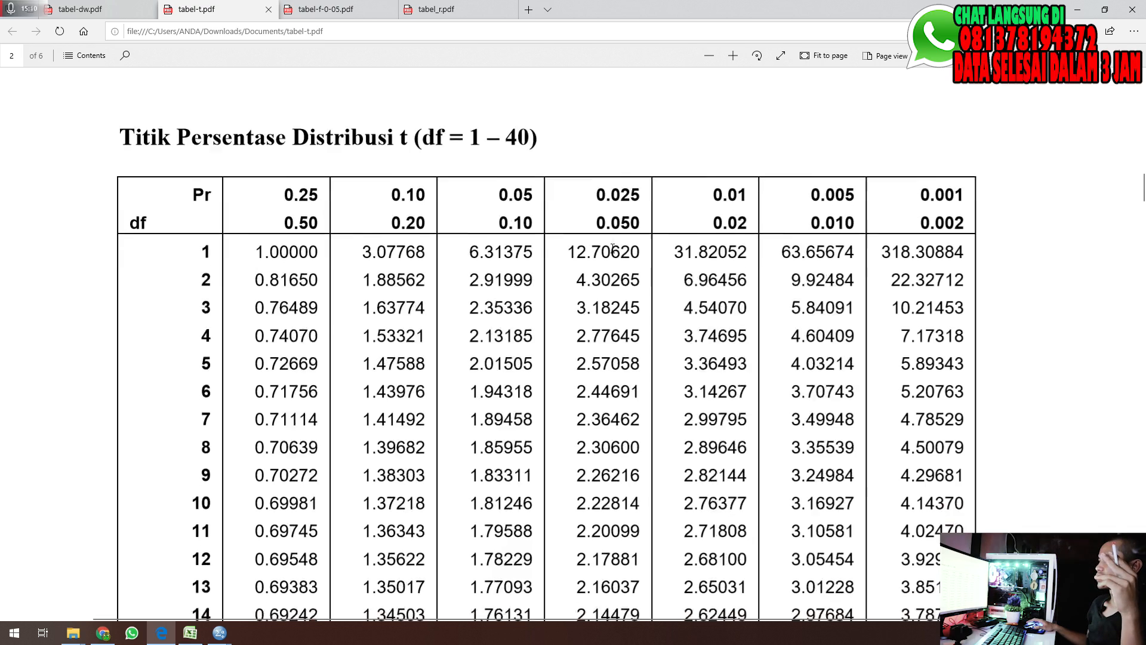
scroll(613, 248, down, 4)
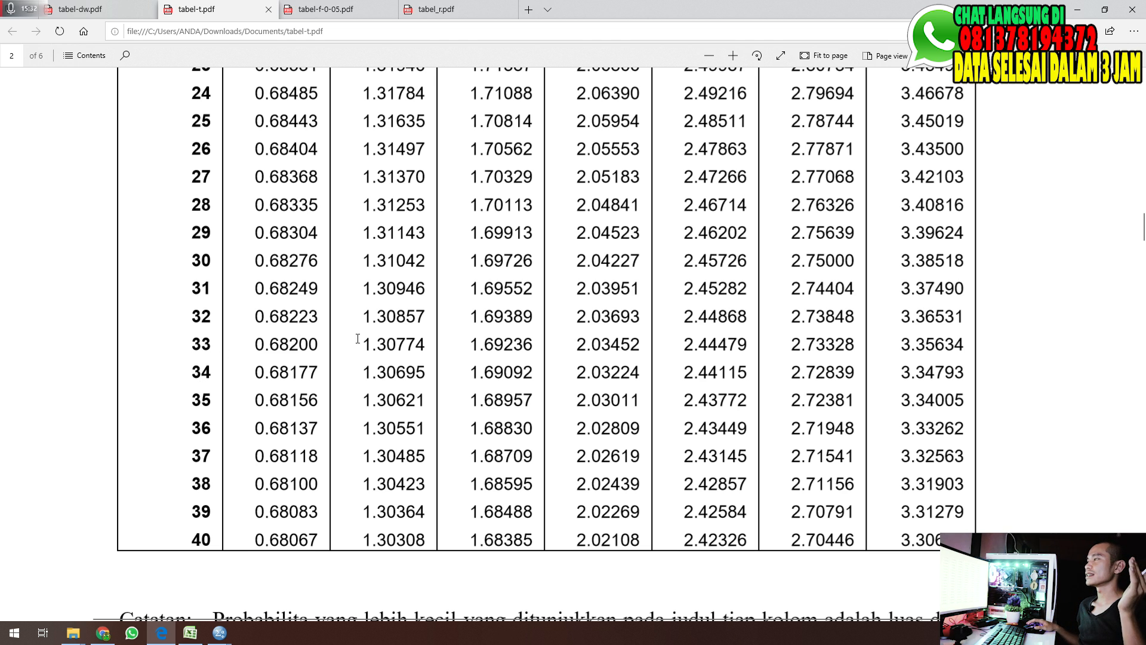
drag(576, 287, 624, 295)
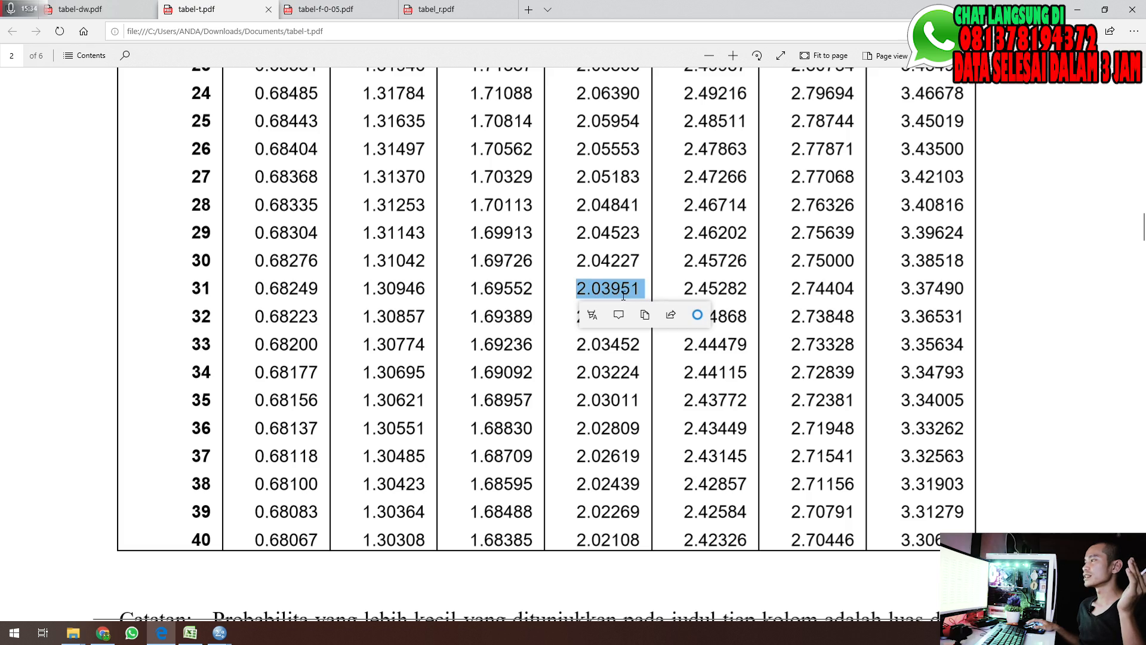
click(591, 314)
click(598, 342)
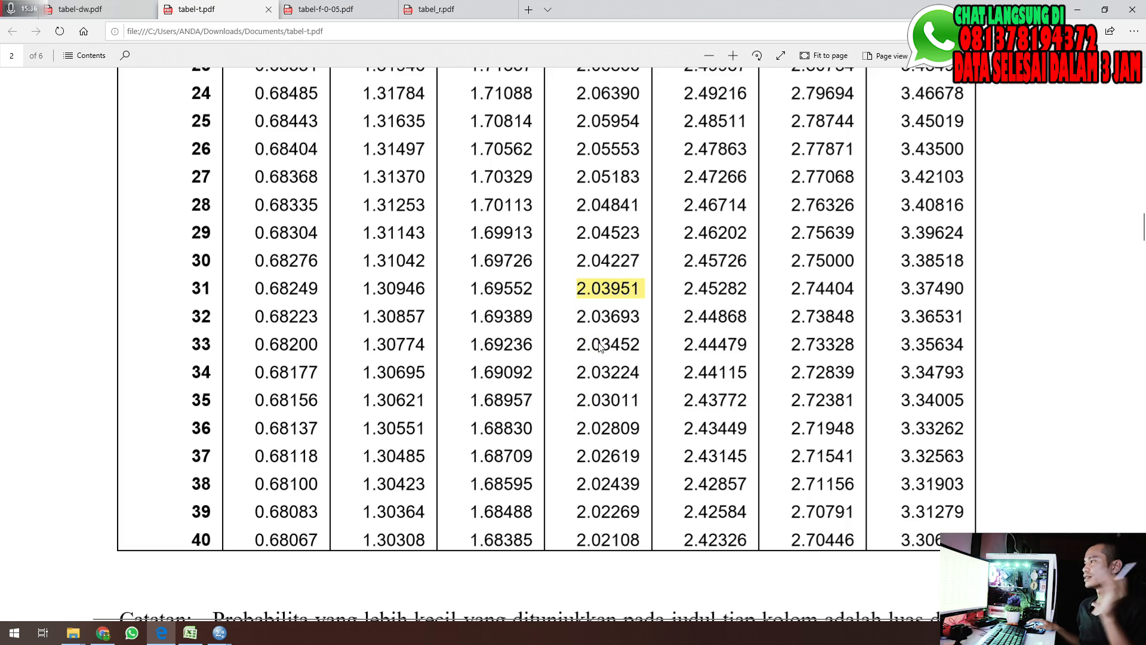
scroll(600, 347, up, 5)
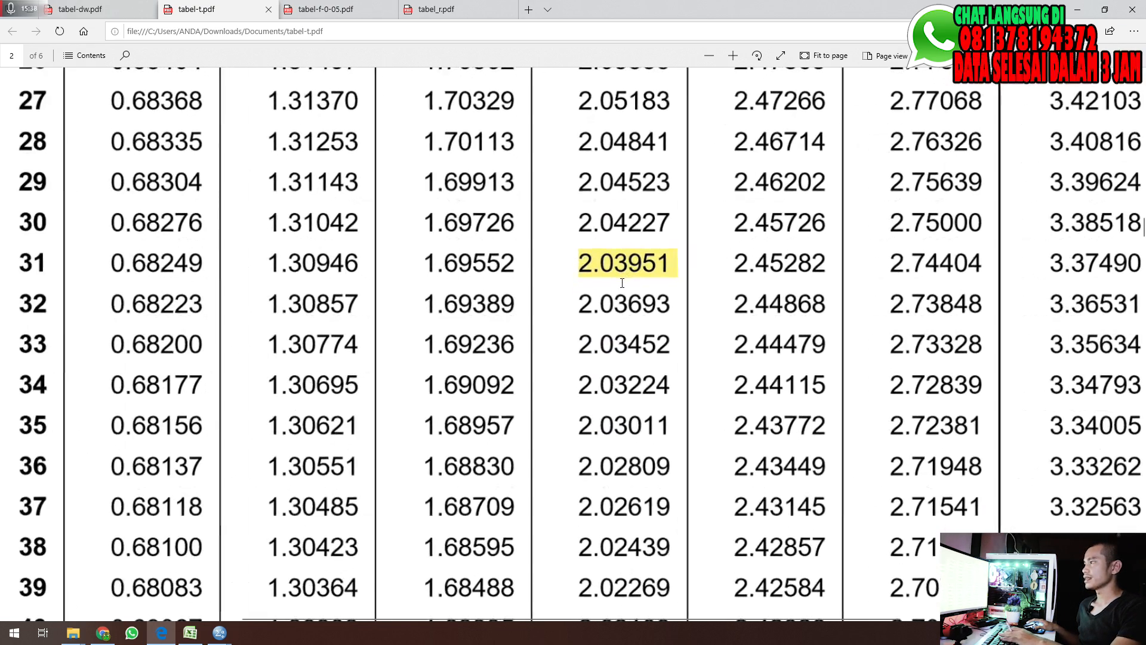
scroll(620, 277, up, 1)
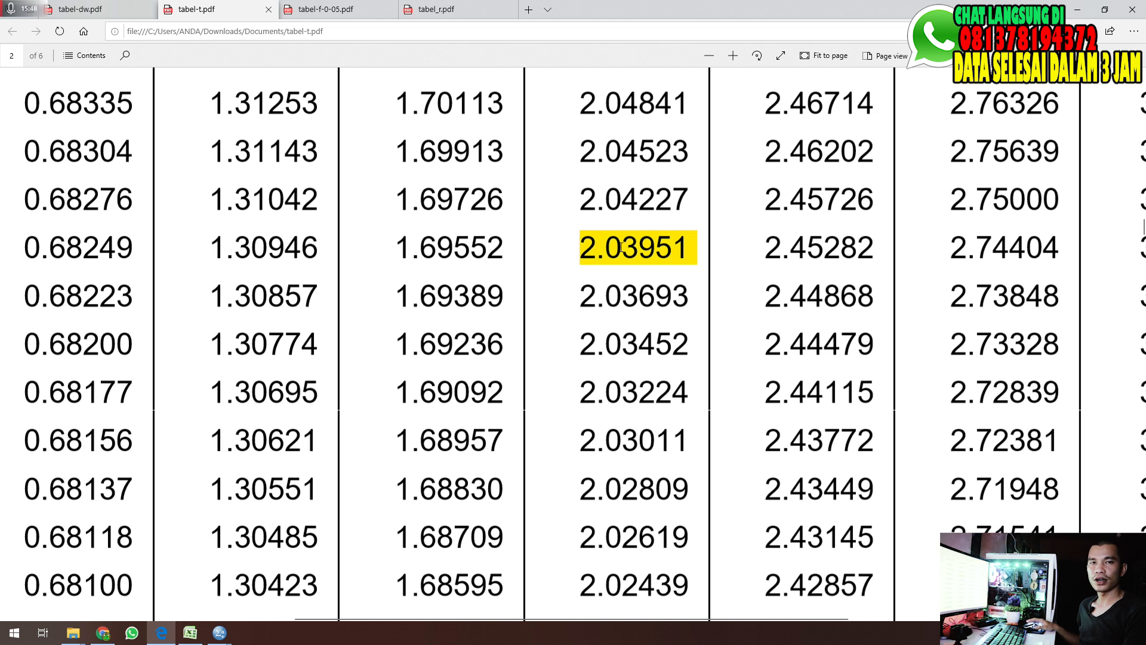
Compare the t values in the SPSS Coefficients table with the highlighted critical value in tabel-t.pdf, alternating between SPSS and Microsoft Edge
key(alt+Tab)
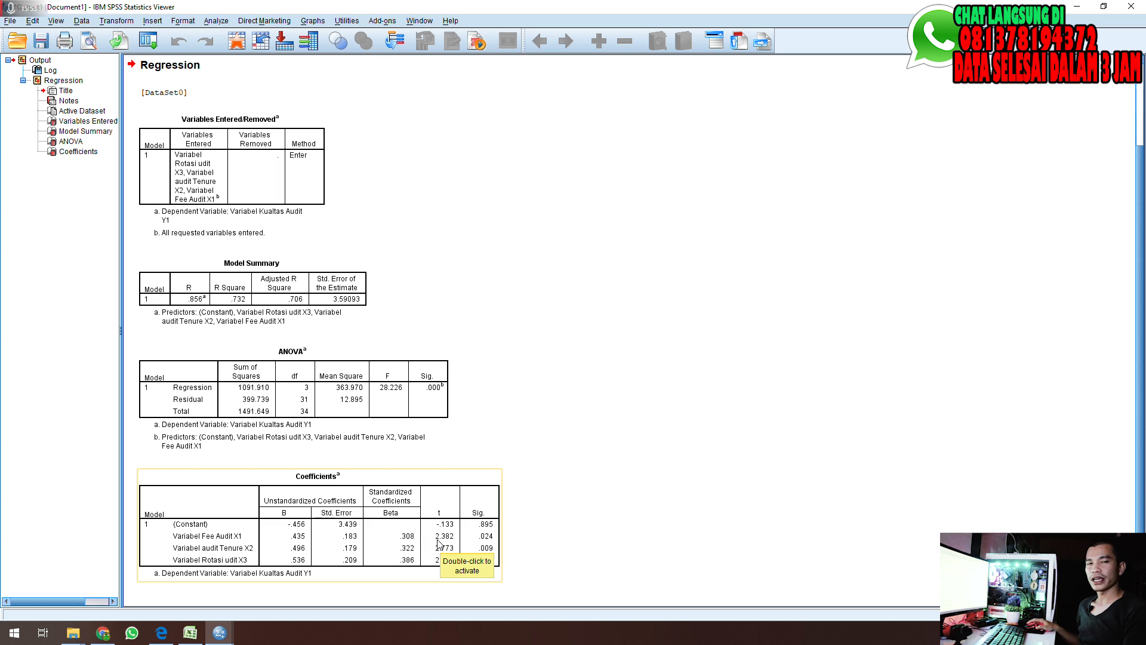
key(alt+Tab)
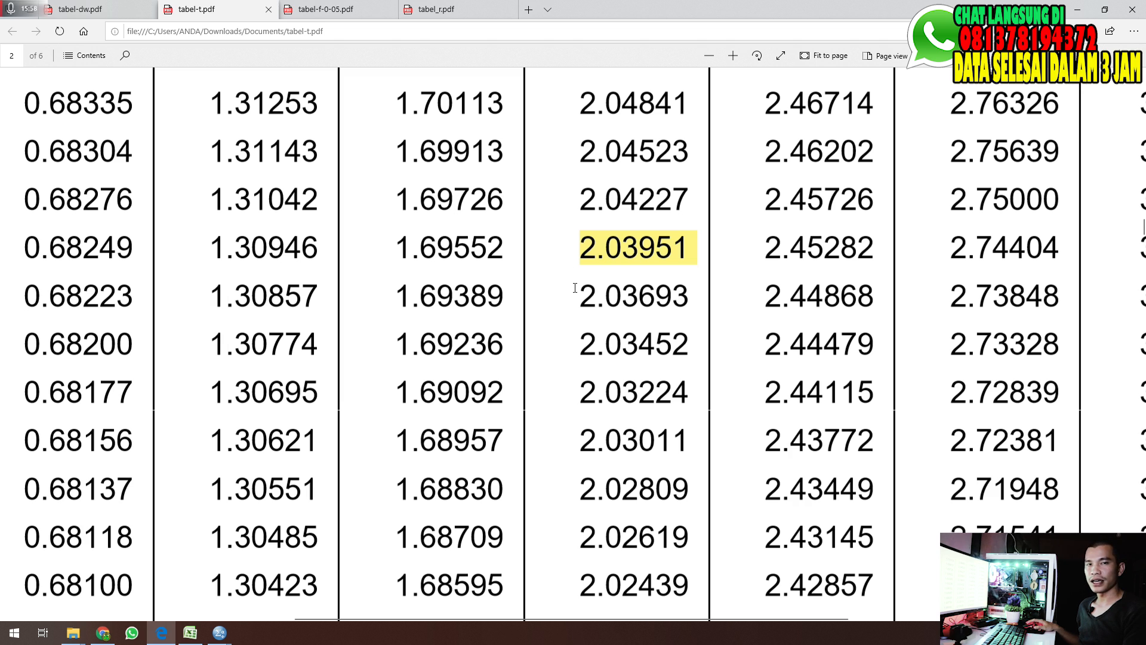
key(alt+Tab)
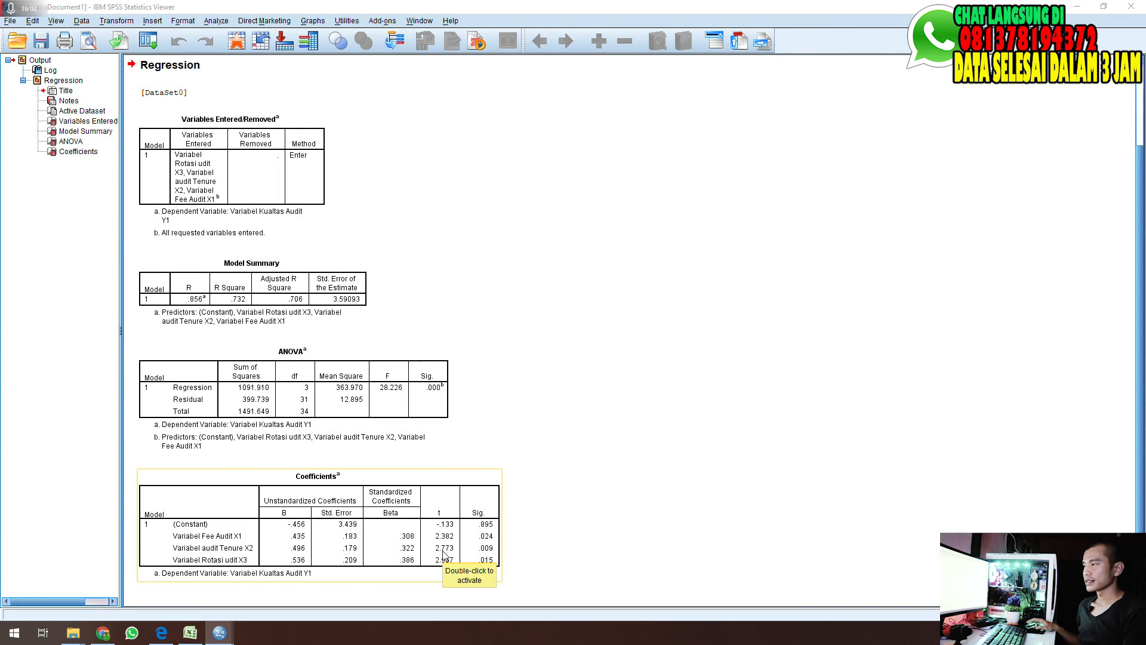
key(alt+Tab)
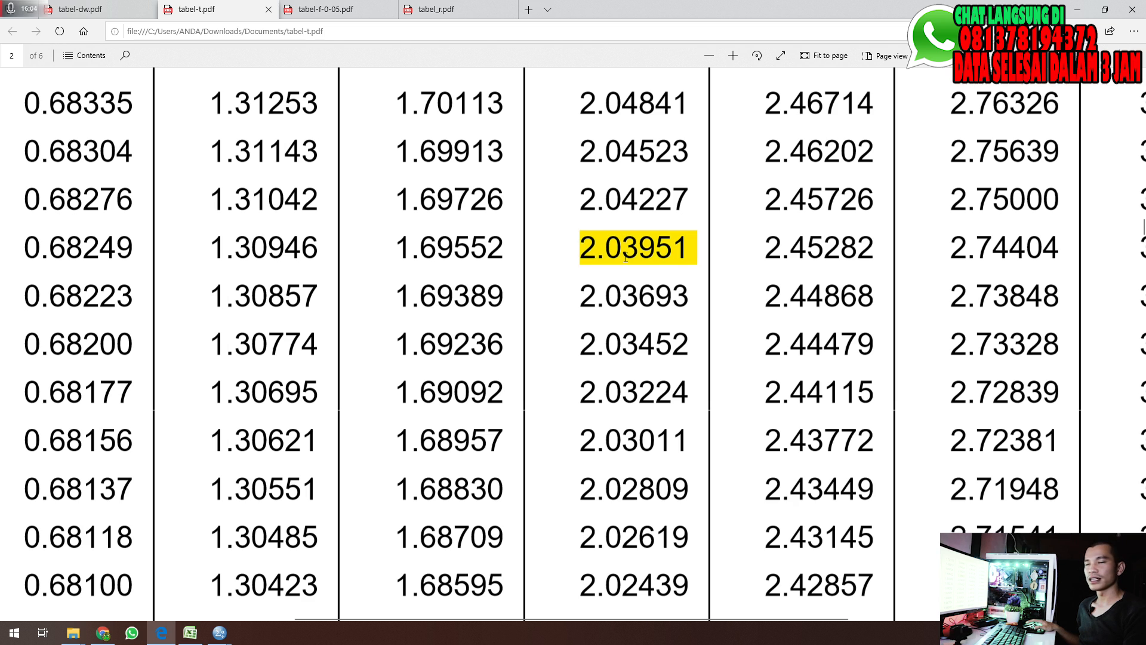
key(alt+Tab)
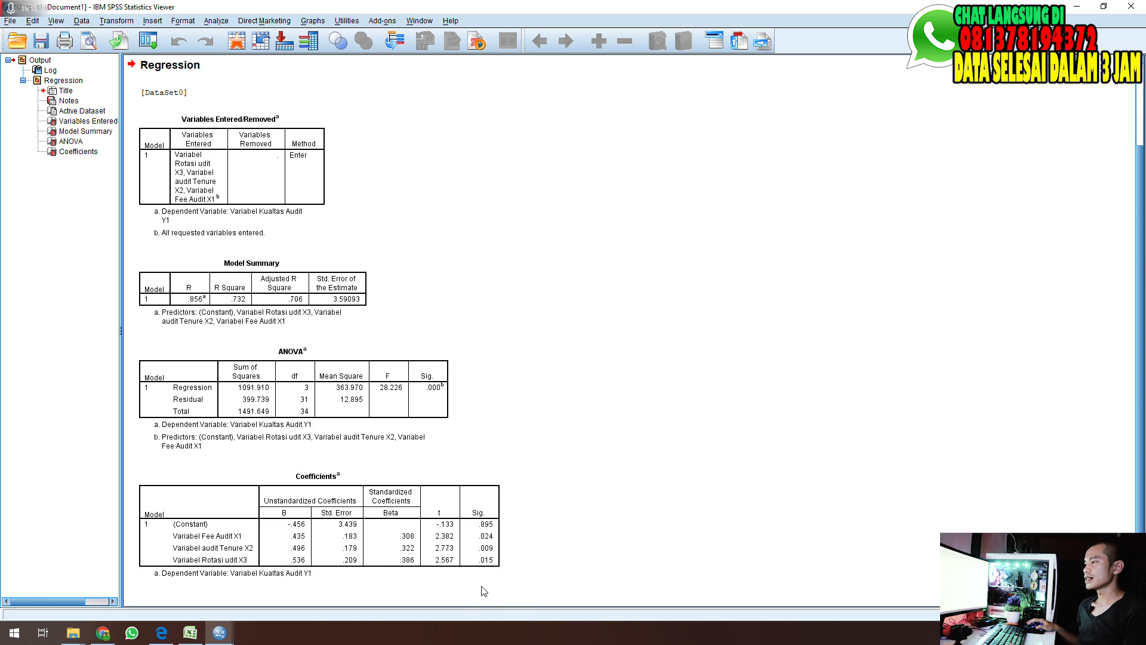
key(alt+Tab)
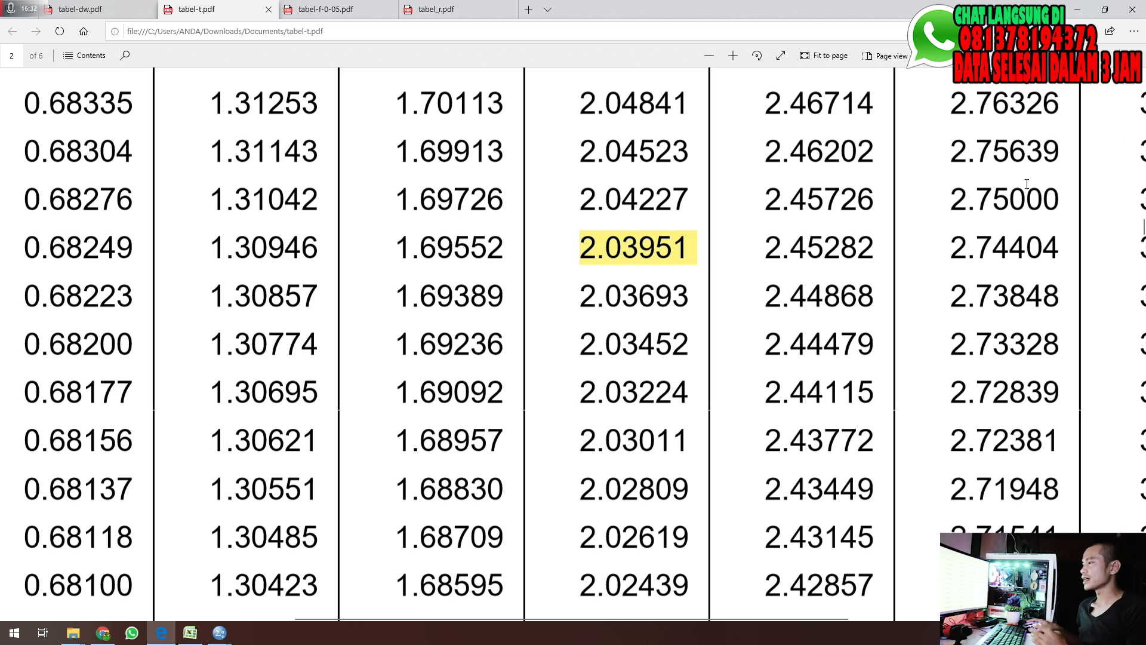
key(alt+Tab)
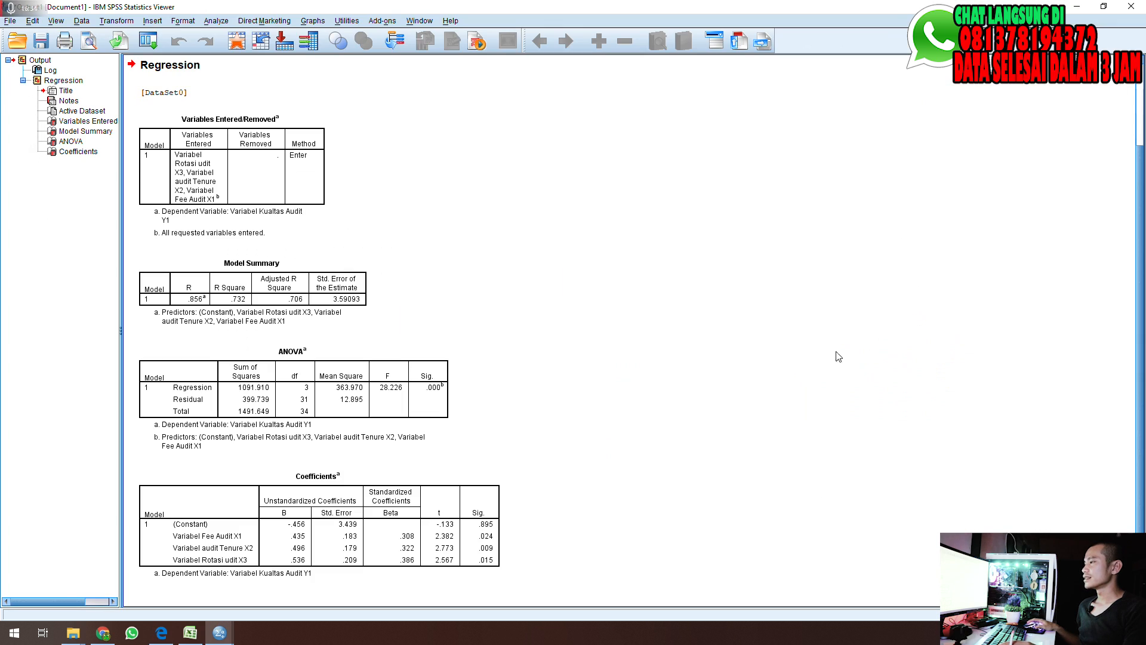